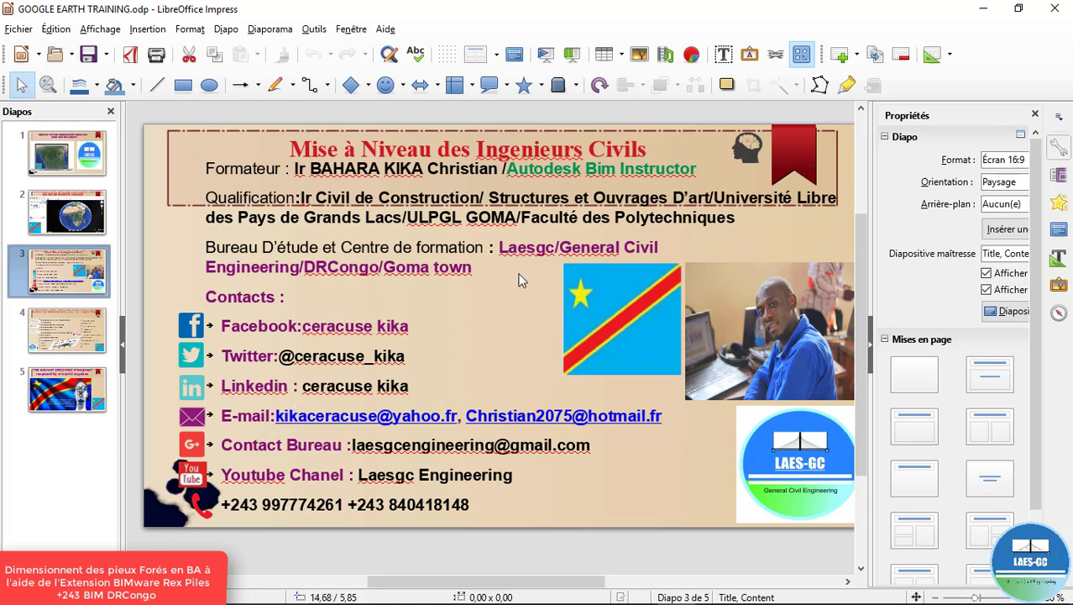
Switch to Foxit PhantomPDF and examine the pile cap layout of Worked Example 12.1 in the concrete reinforcement design manual
key("alt+Tab")
key("alt+Tab")
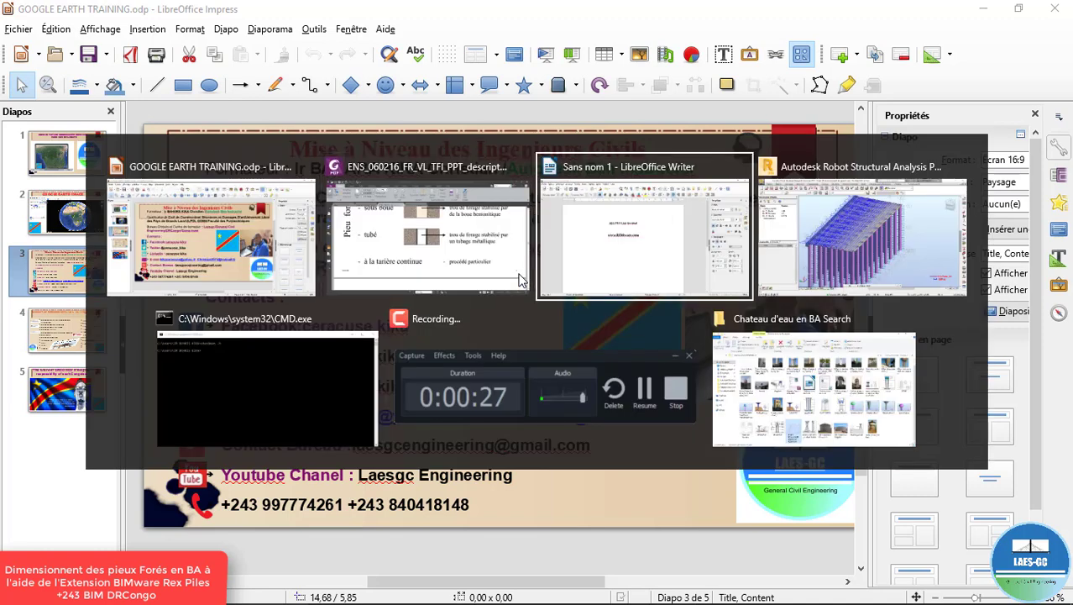
key("alt+Tab")
key("alt+Tab")
key("alt+Tab")
key("alt+Tab")
key("alt+Tab")
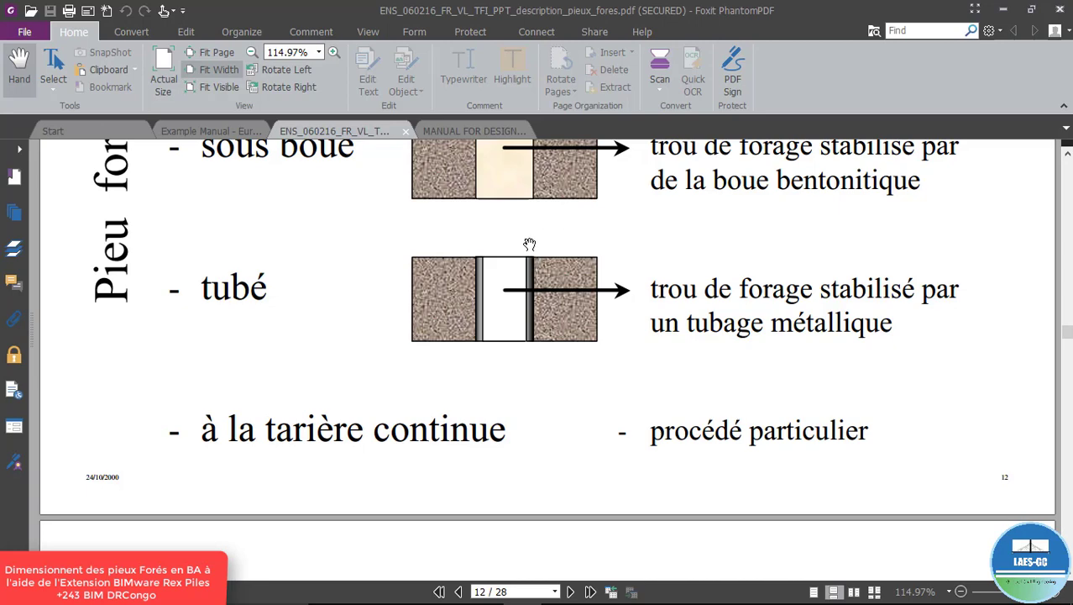
left_click(500, 131)
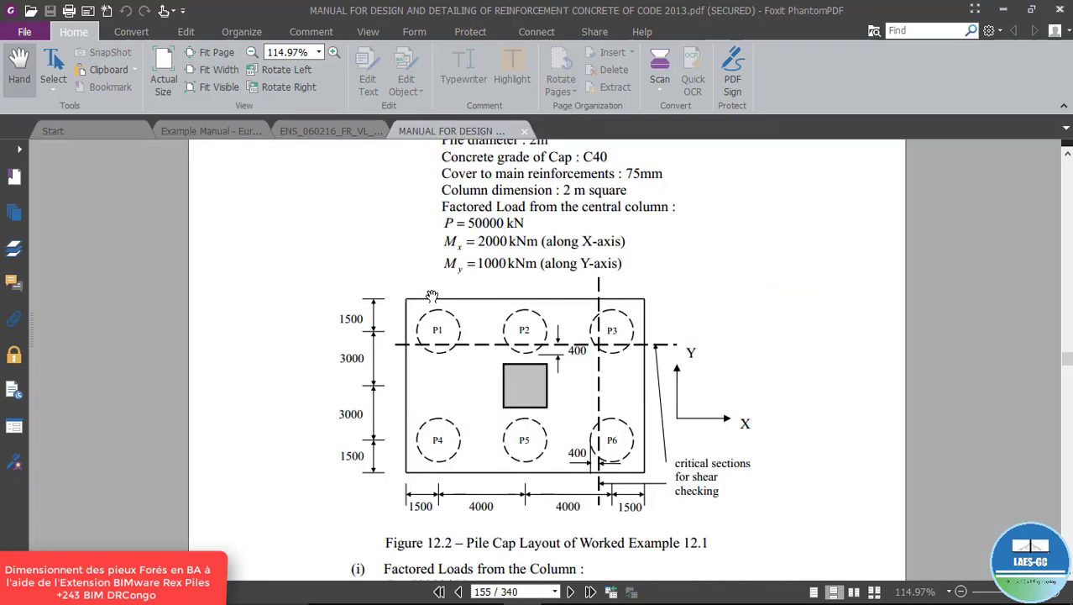
scroll(432, 296, "up", 3)
scroll(433, 288, "down", 2)
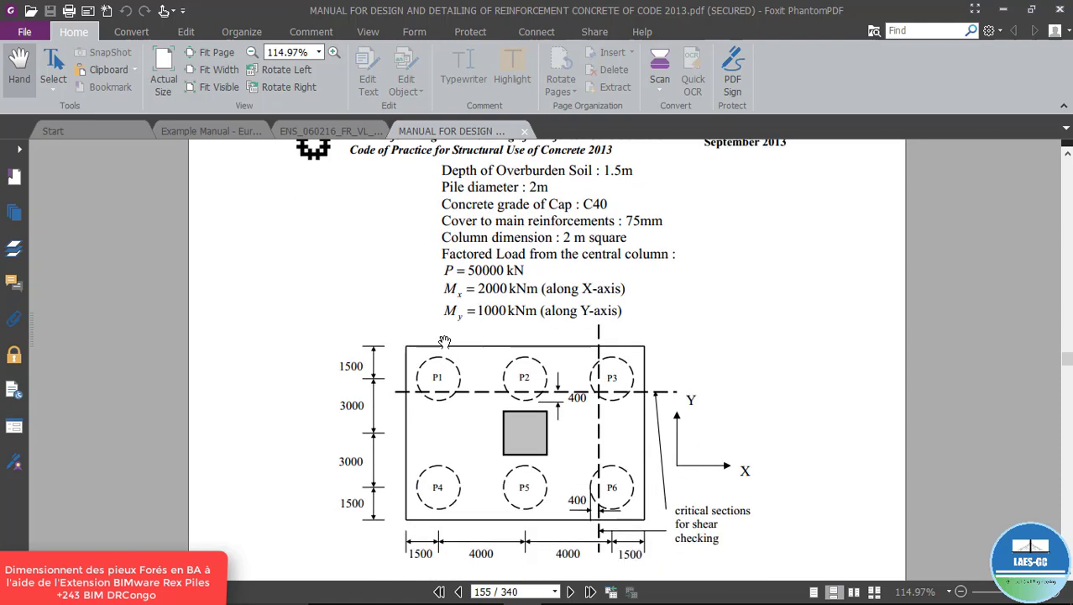
scroll(444, 340, "down", 1)
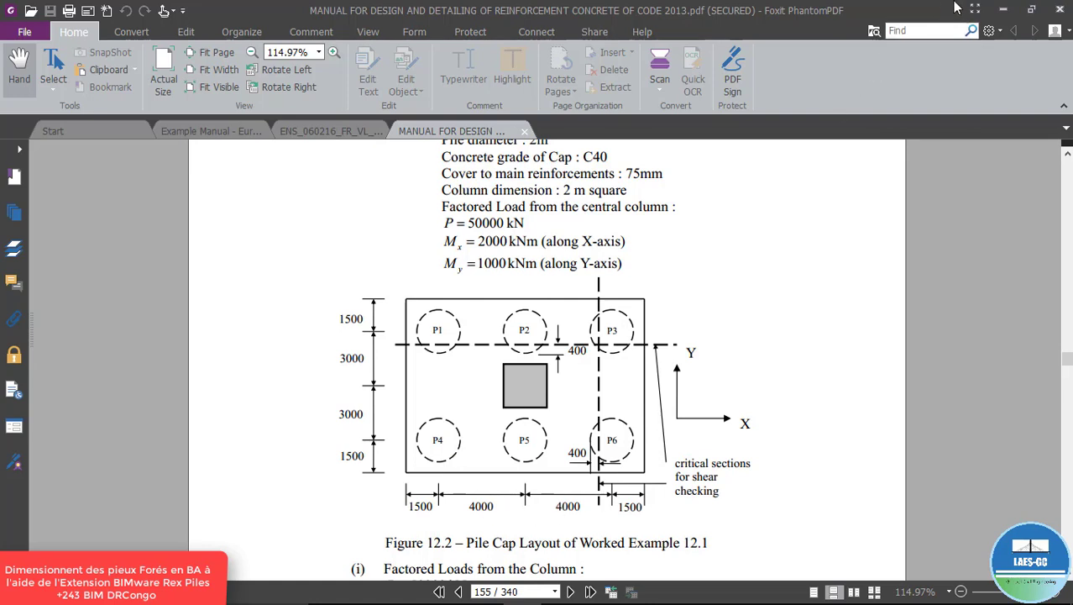
Switch to Robot Structural Analysis and create a new project of the shell structure type
left_click(999, 8)
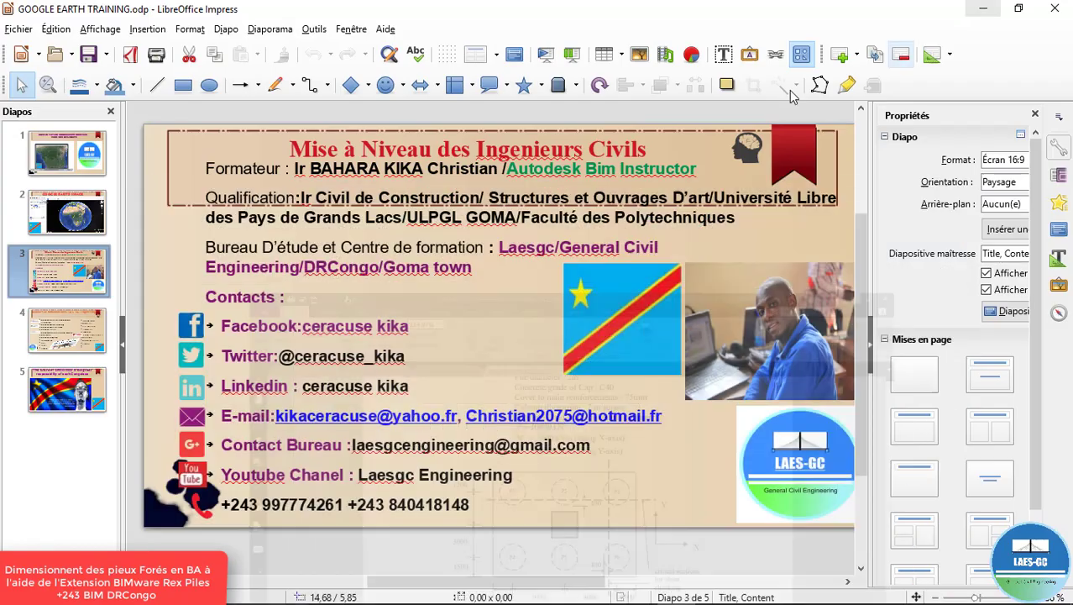
left_click(997, 12)
left_click(983, 9)
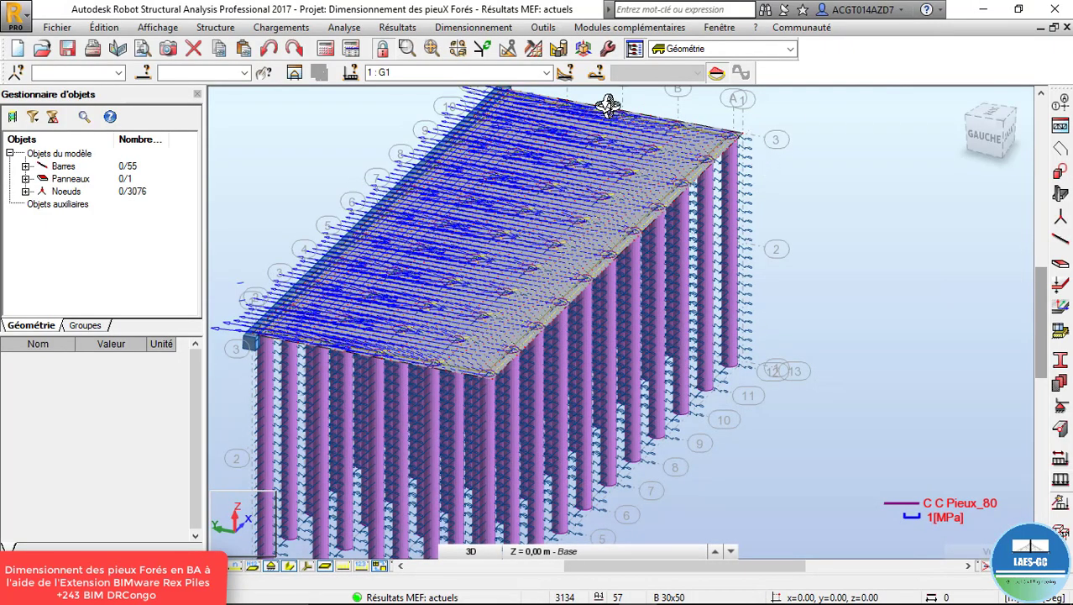
left_click(53, 28)
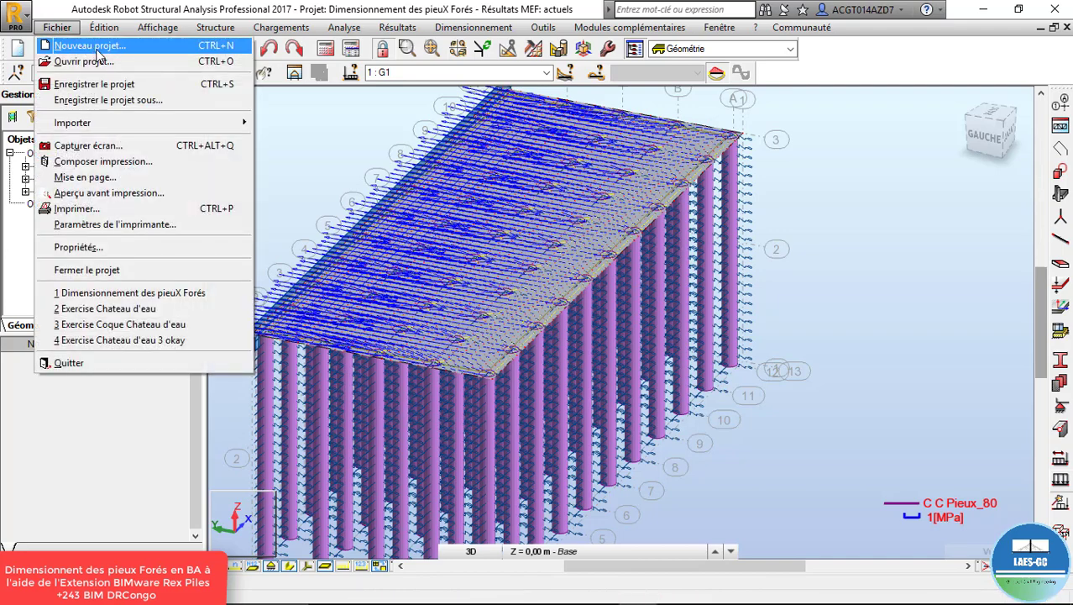
left_click(96, 51)
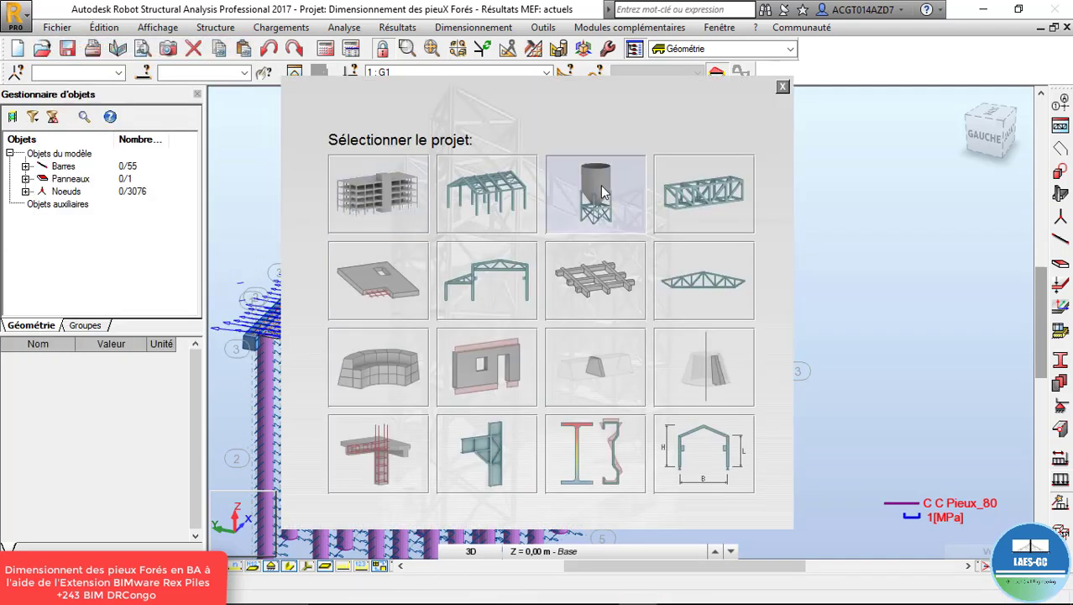
left_click(603, 193)
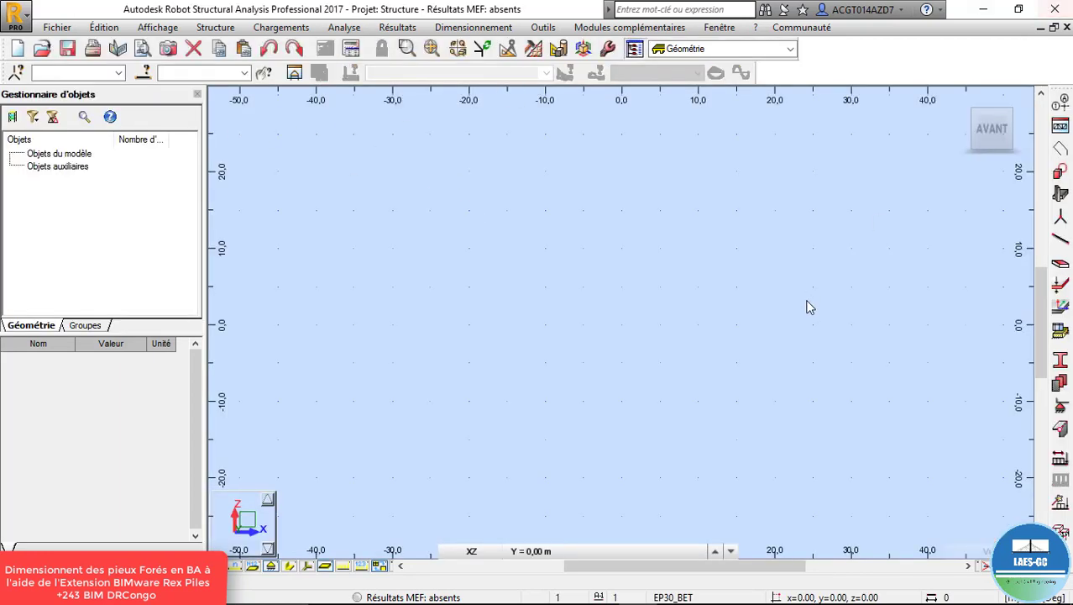
Start a Cartesian construction-line grid with X lines at 0.00 and 1.50 m, using one repeat at 1.5 m spacing
left_click(1059, 104)
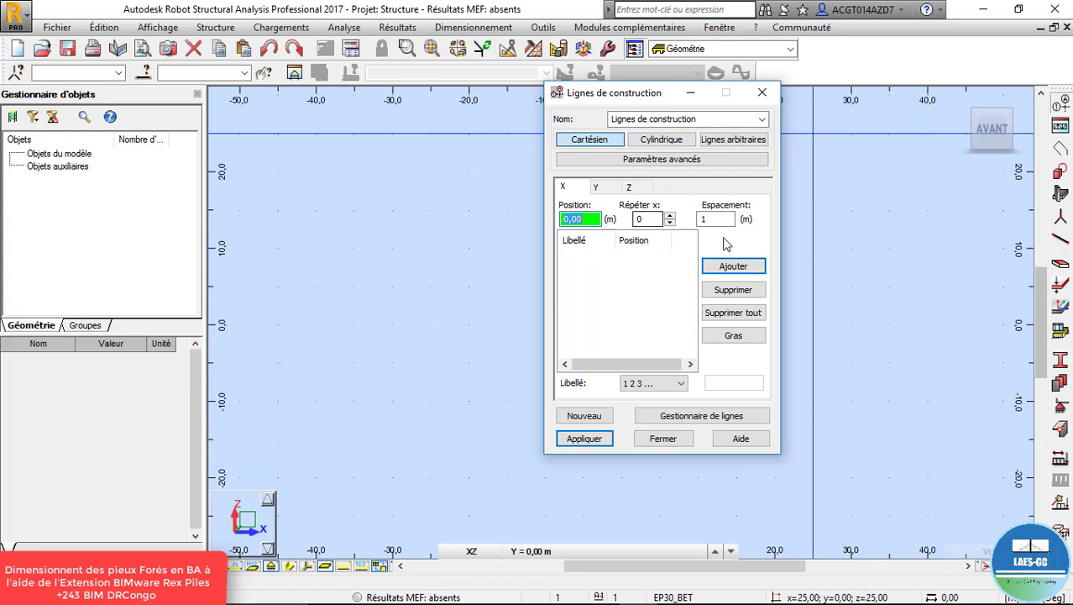
left_click(670, 215)
left_click(720, 218)
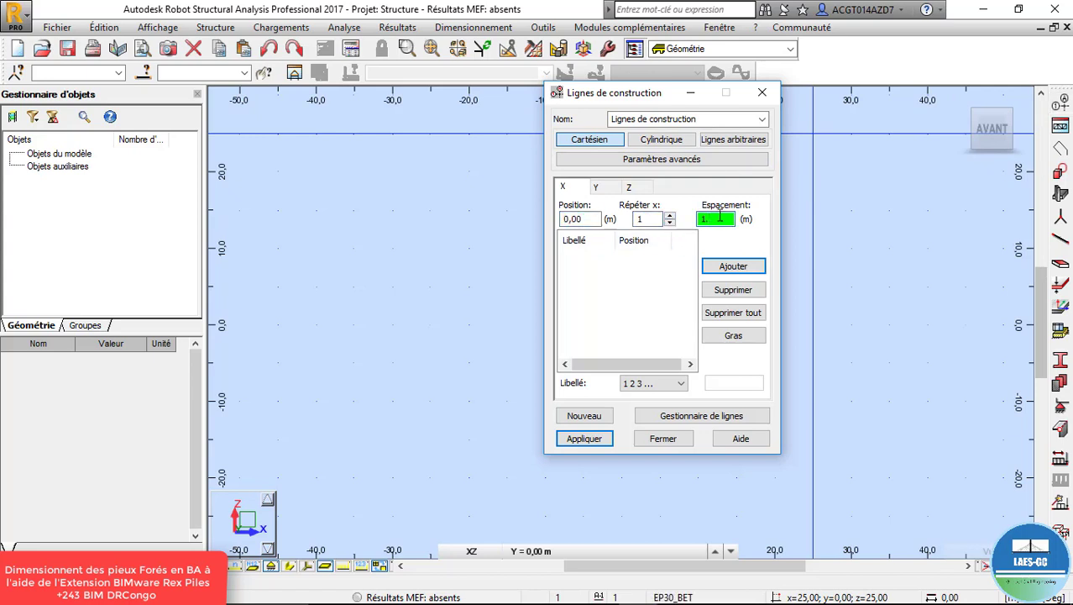
left_click(733, 265)
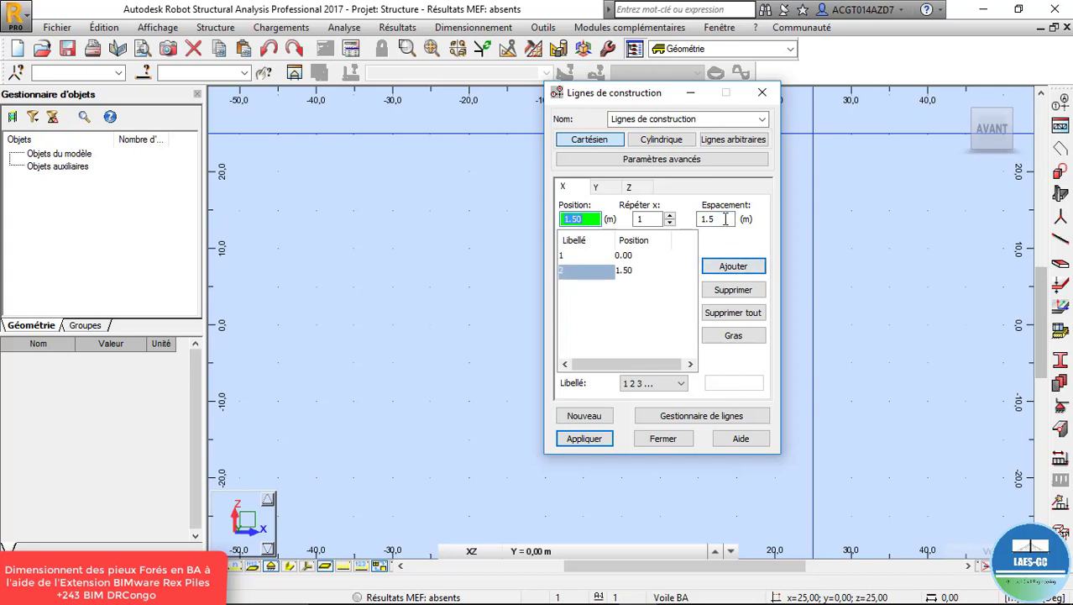
Add three more X construction lines, two at successive 4 m spacings and the last at 1.5 m spacing
type("4")
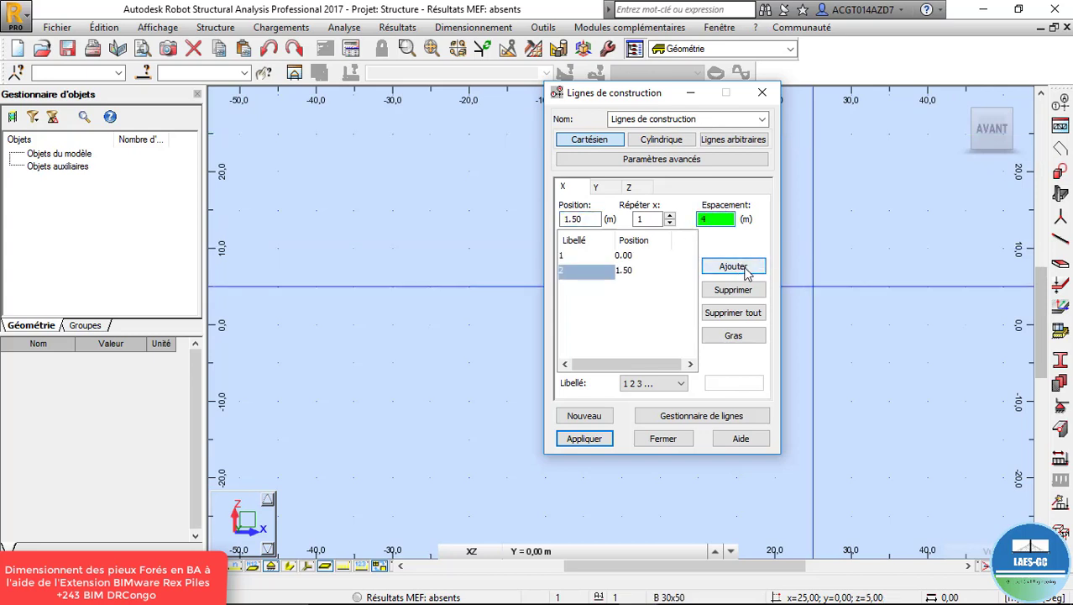
left_click(729, 266)
left_click(715, 219)
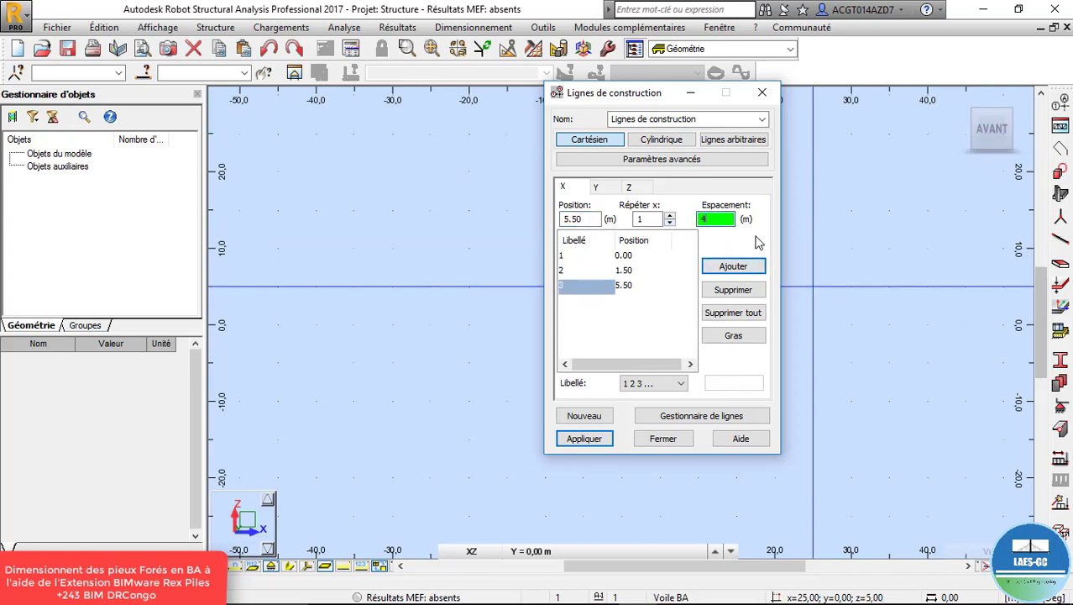
left_click(733, 267)
left_click(718, 219)
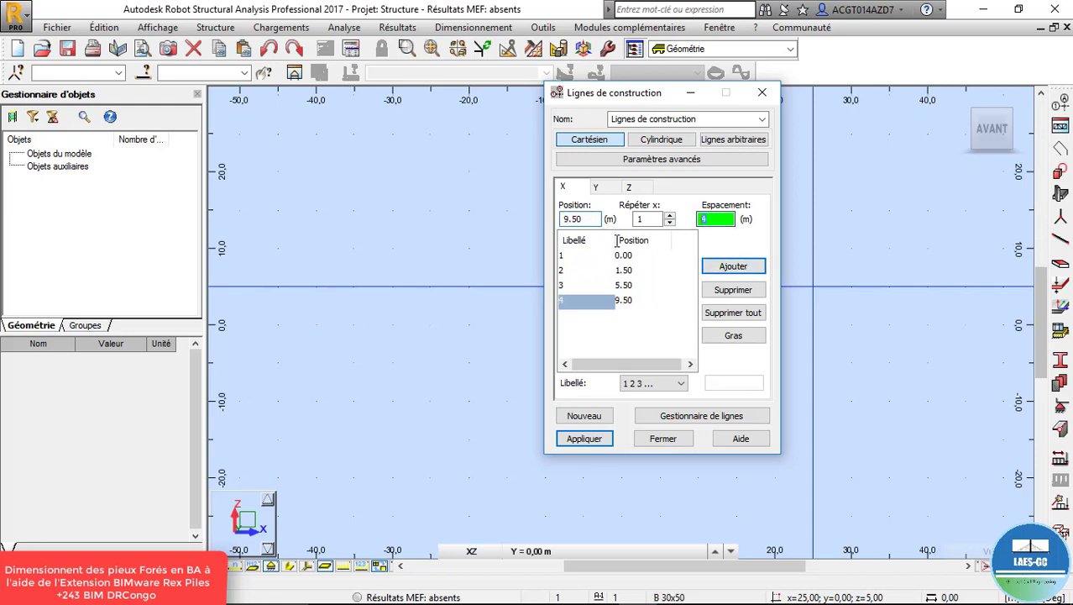
type("1")
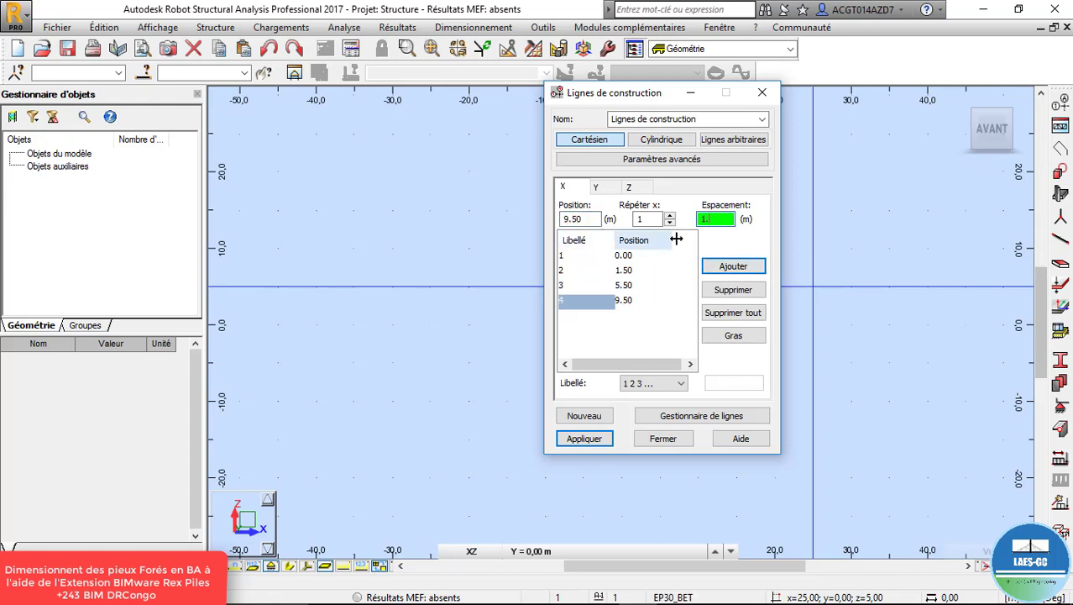
type(".")
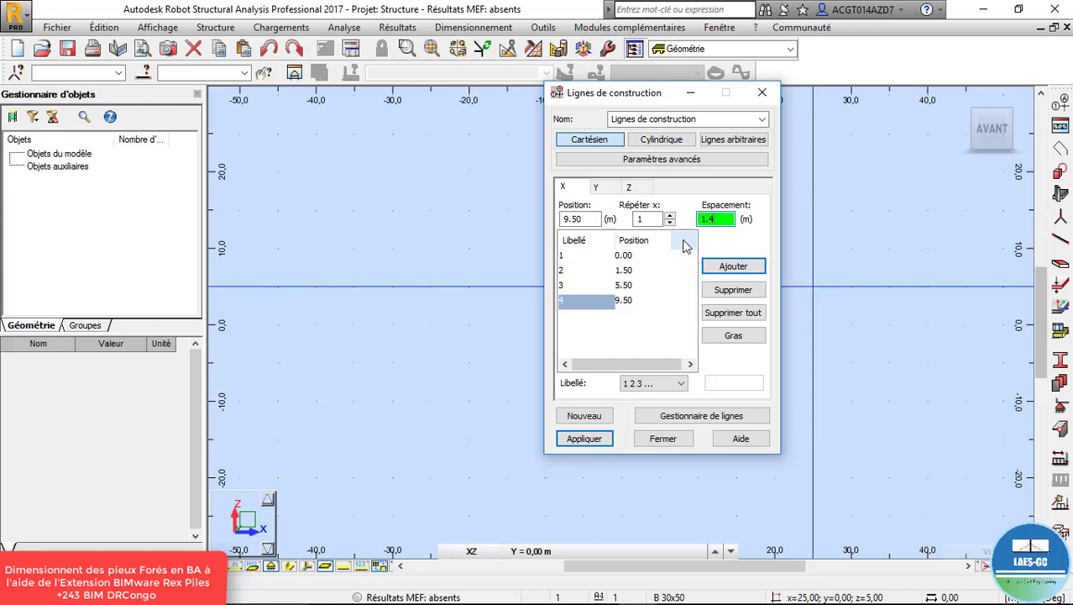
type("5")
left_click(733, 265)
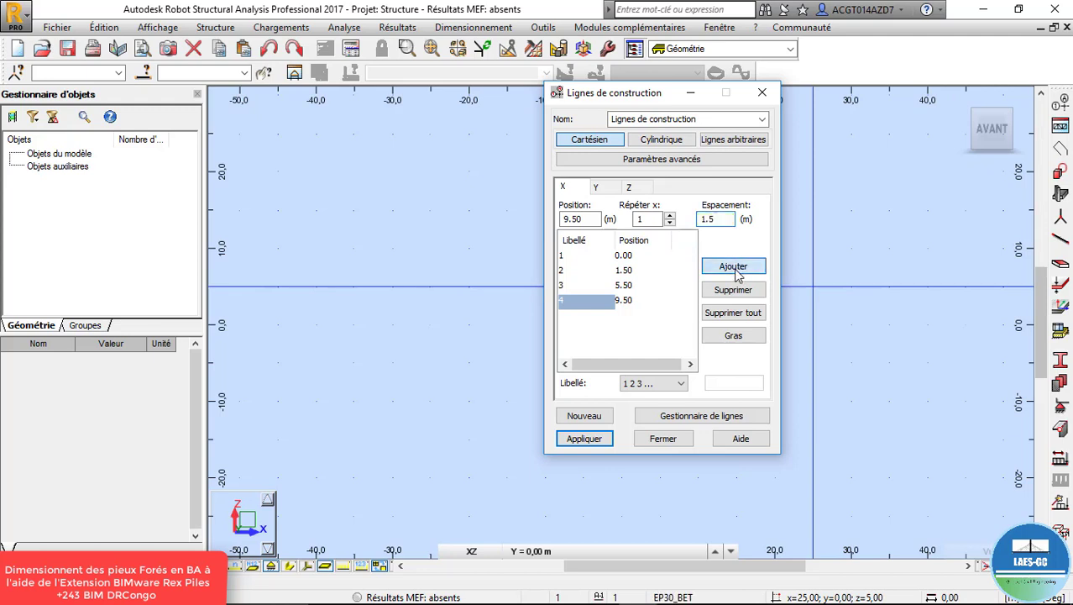
Set the labelling of the Y construction lines to A B C
left_click(595, 186)
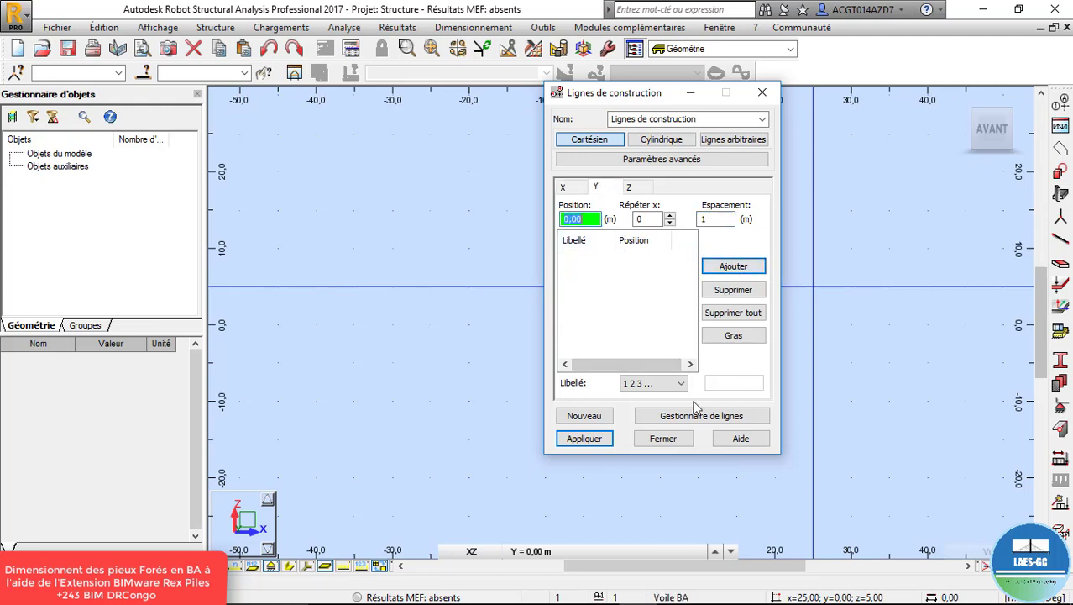
left_click(662, 386)
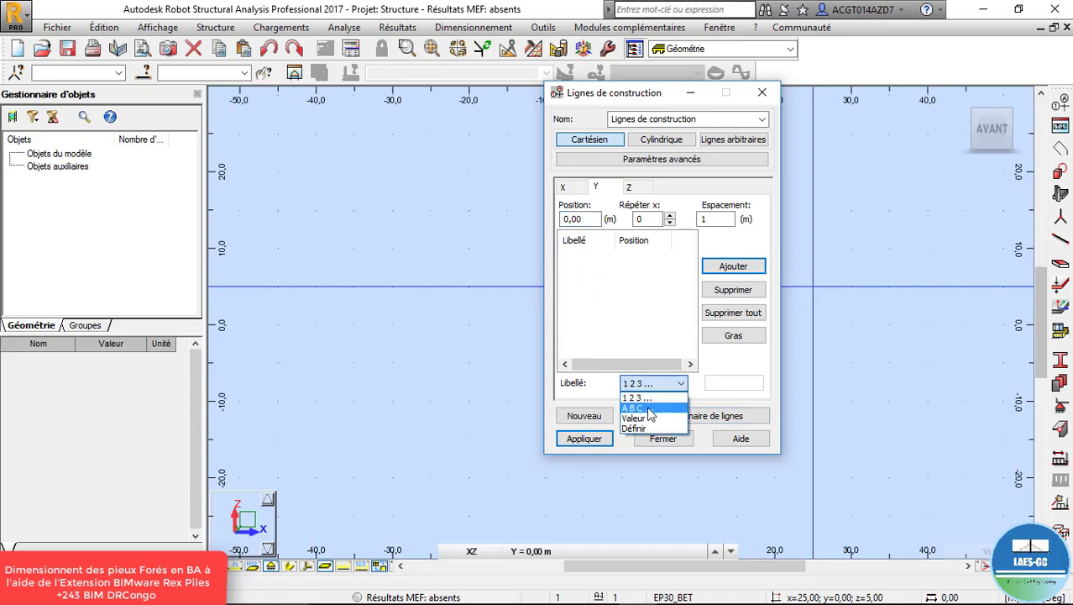
left_click(646, 407)
Check the Y-direction dimensions of the pile cap in the PDF manual and add Y construction lines at 0.00 and 1.50 m
key("alt+Tab")
key("alt+Tab")
key("alt+Tab")
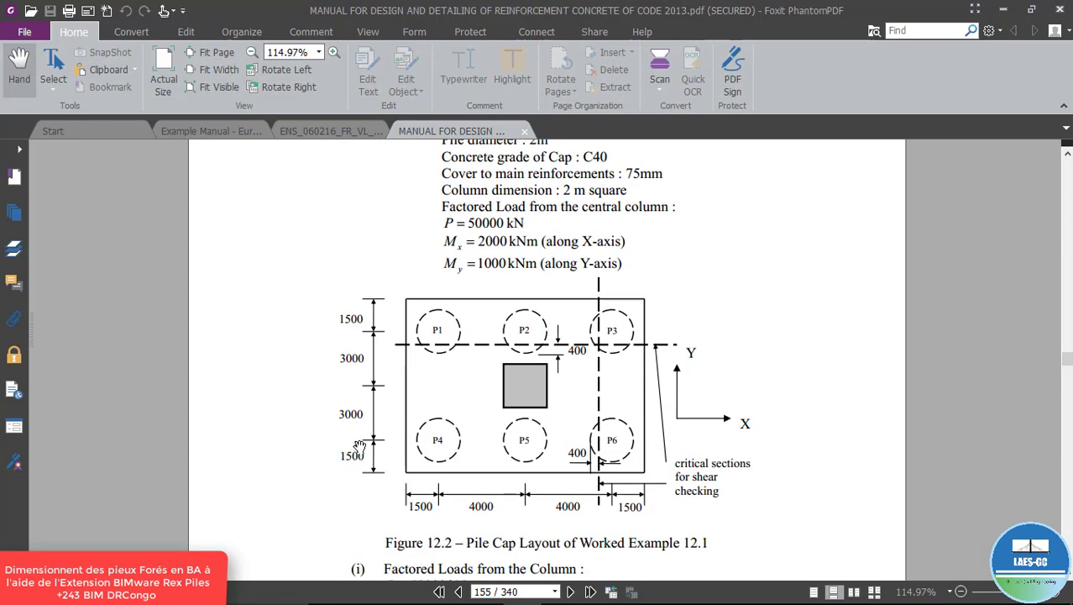
key("alt+Tab")
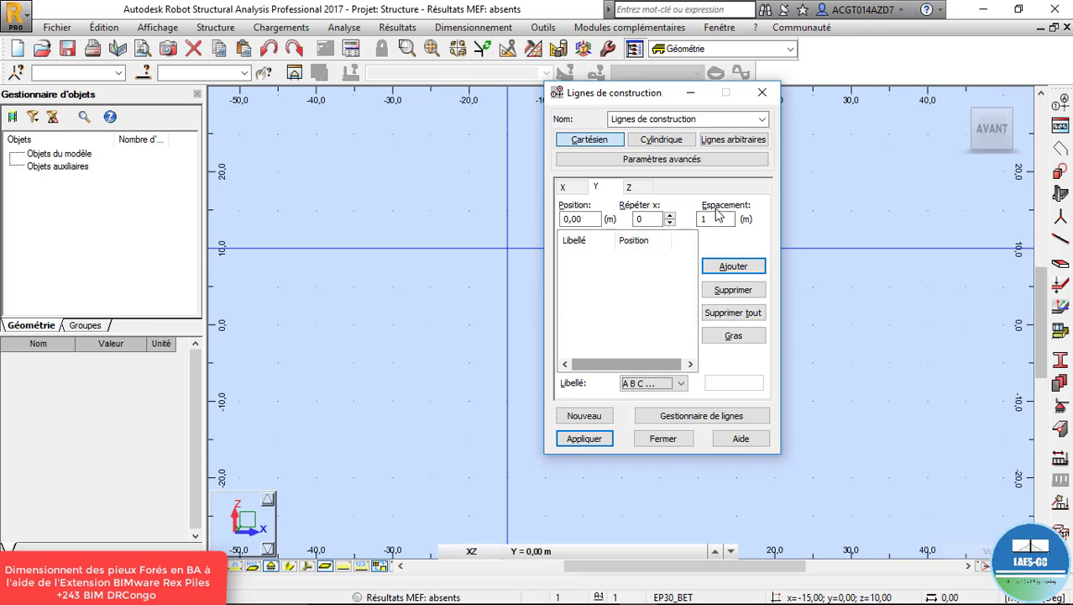
left_click(670, 215)
left_click(721, 219)
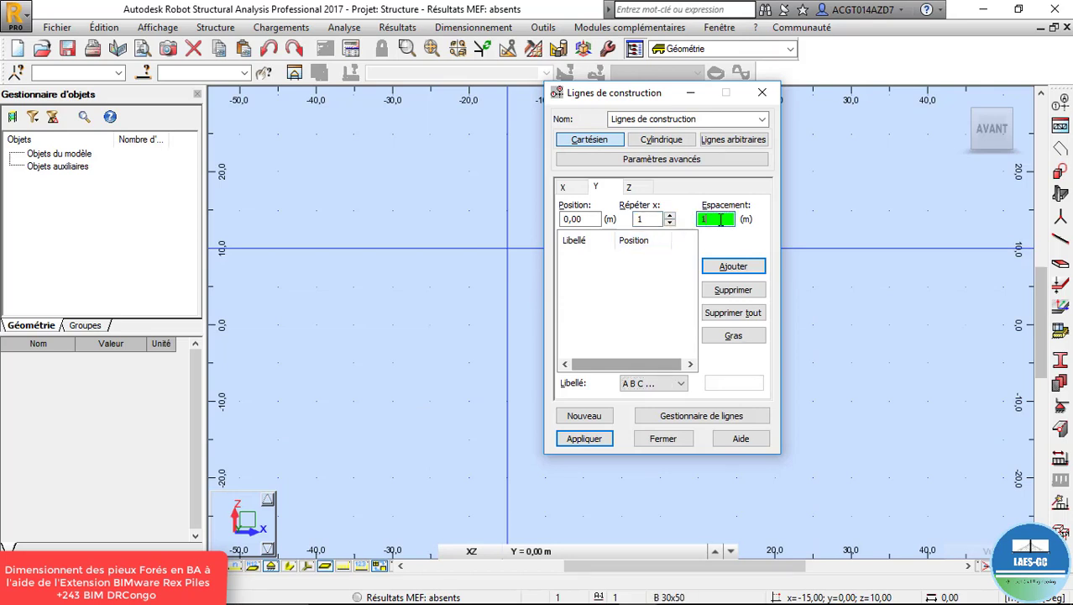
type(",5")
left_click(733, 266)
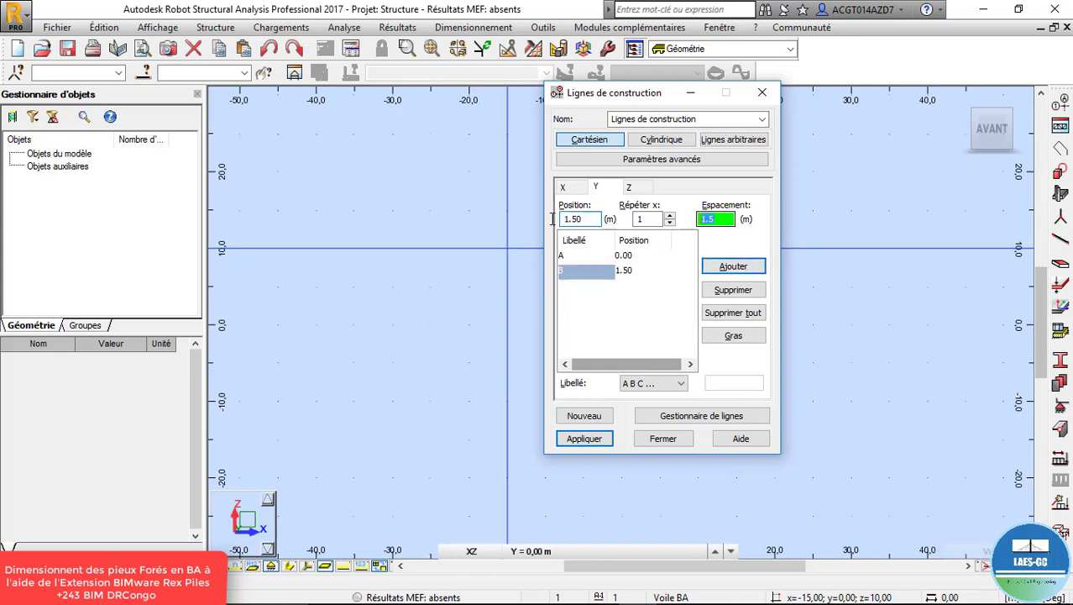
Add three more Y construction lines, two at successive 3 m spacings and the last at 1.5 m spacing
type("3")
left_click(731, 266)
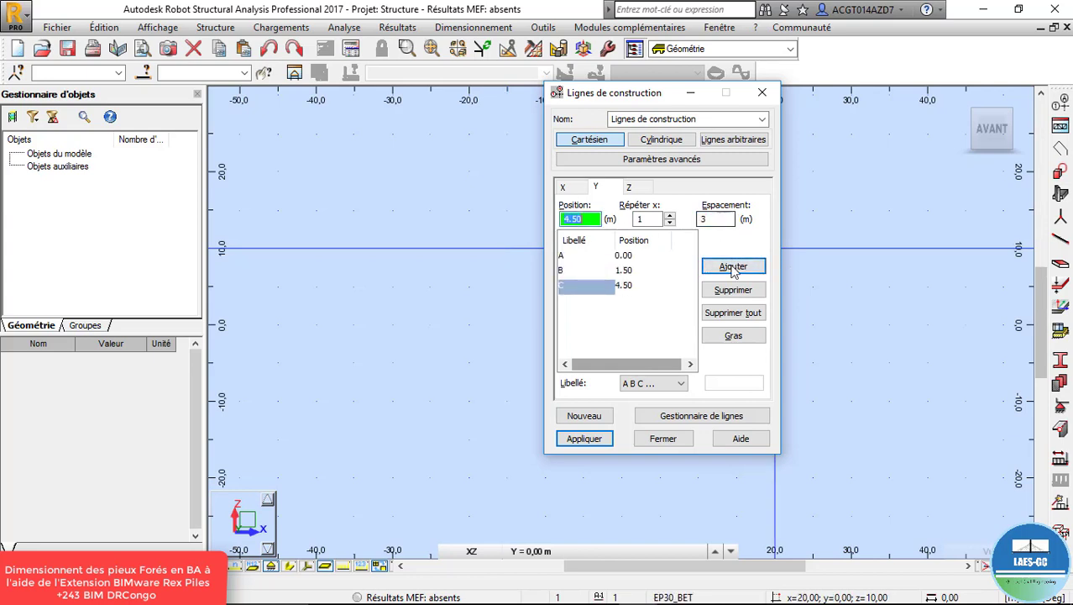
left_click(729, 266)
left_click_drag(718, 219, 690, 221)
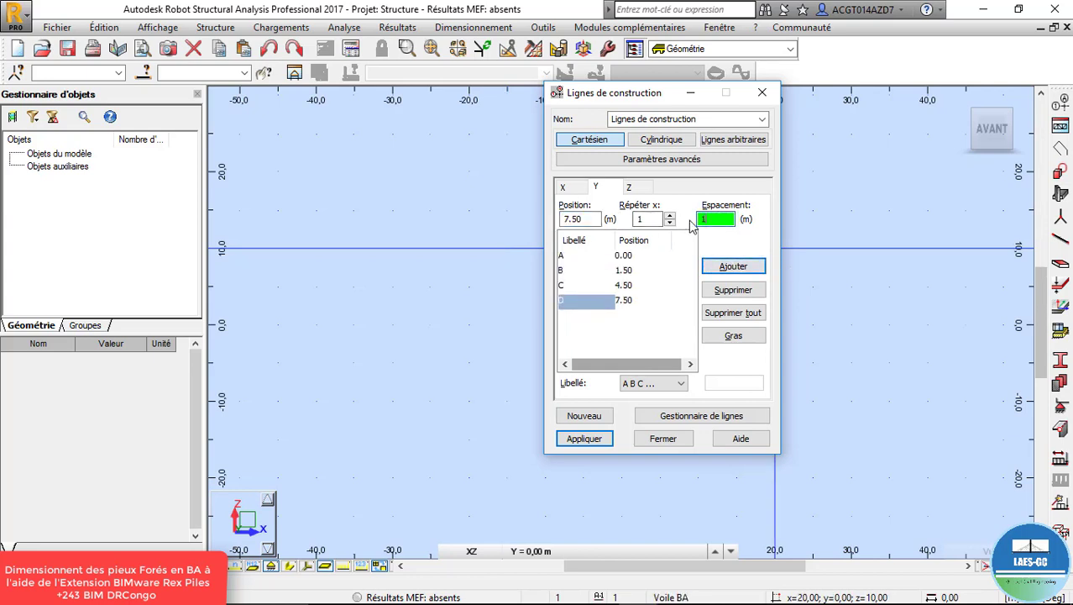
type("1.5")
left_click(735, 266)
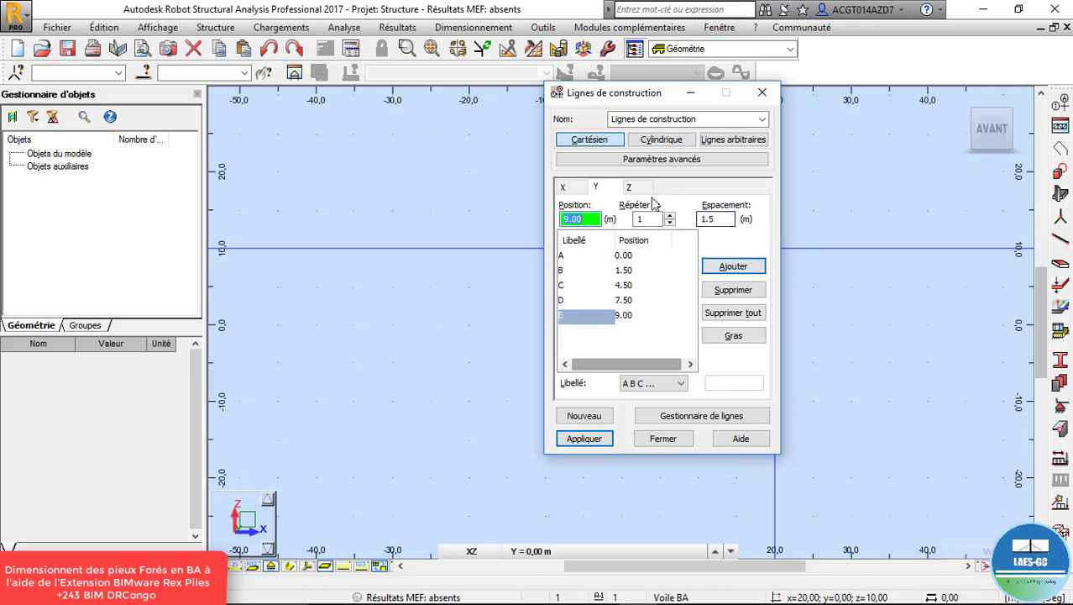
Add Z construction lines at 0.00 and -45.00 m, using one repeat at -45 m spacing and Valeur labels
left_click(628, 186)
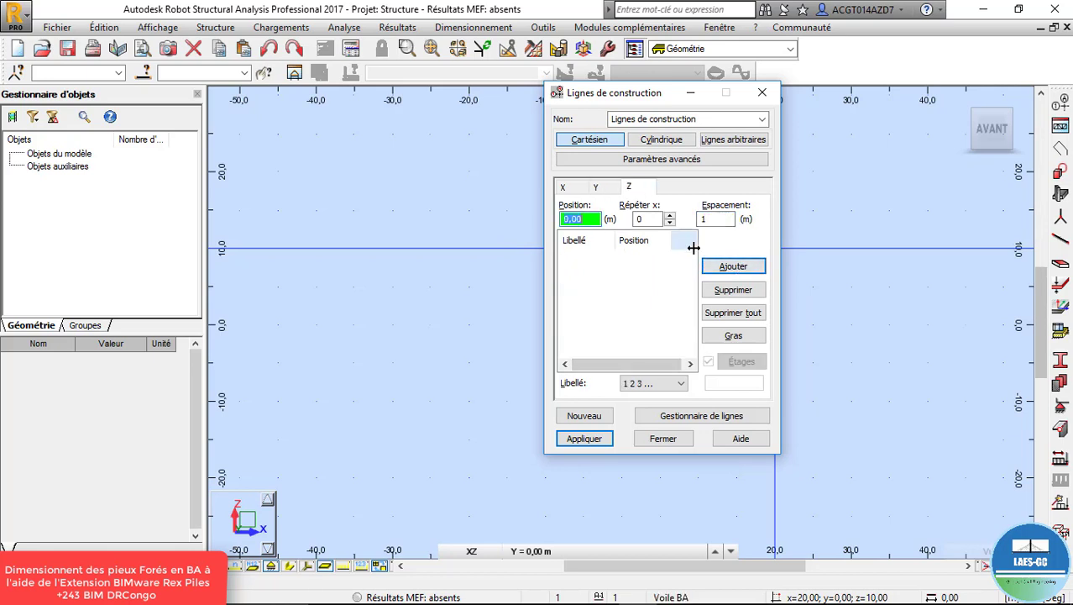
left_click(669, 215)
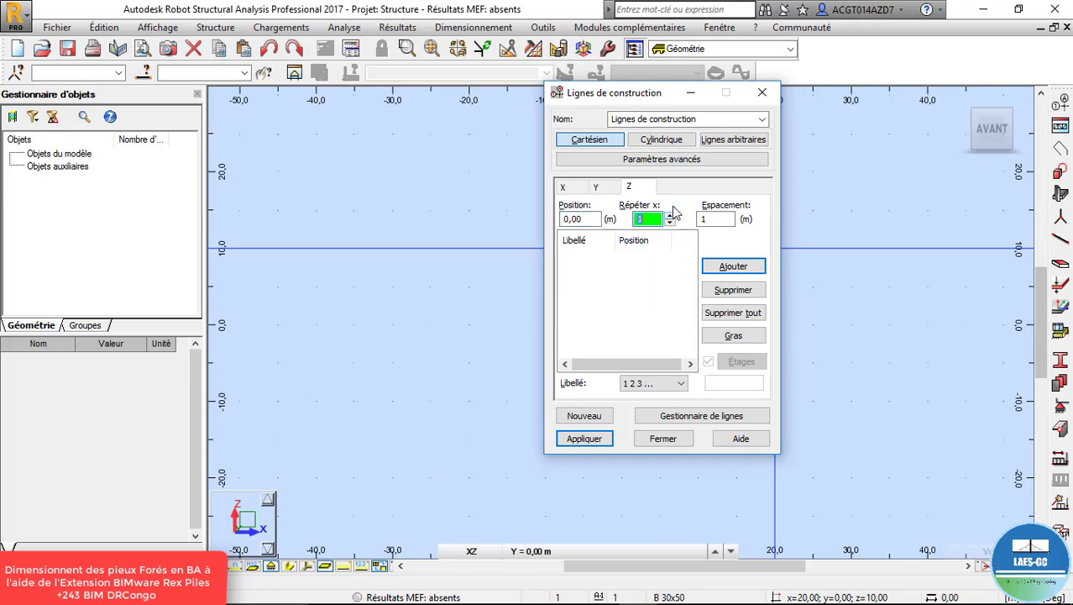
left_click(718, 219)
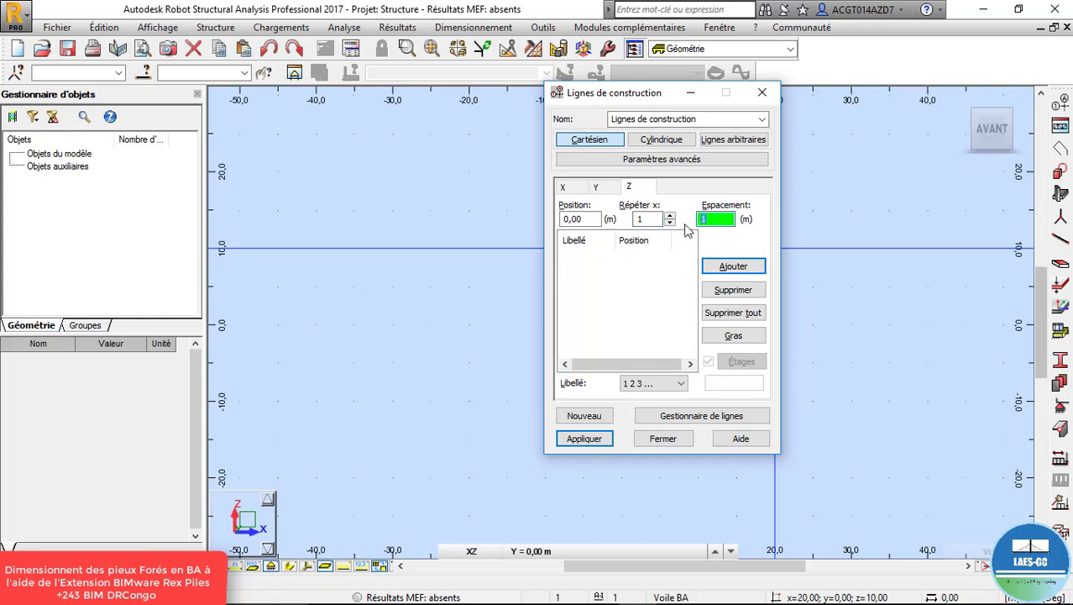
type("45")
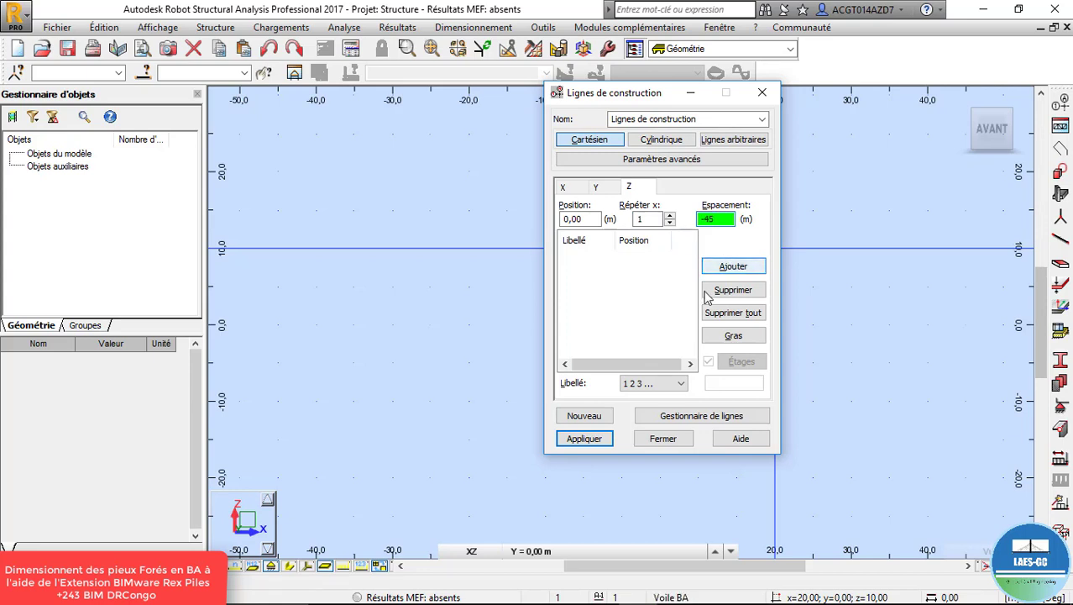
left_click(663, 383)
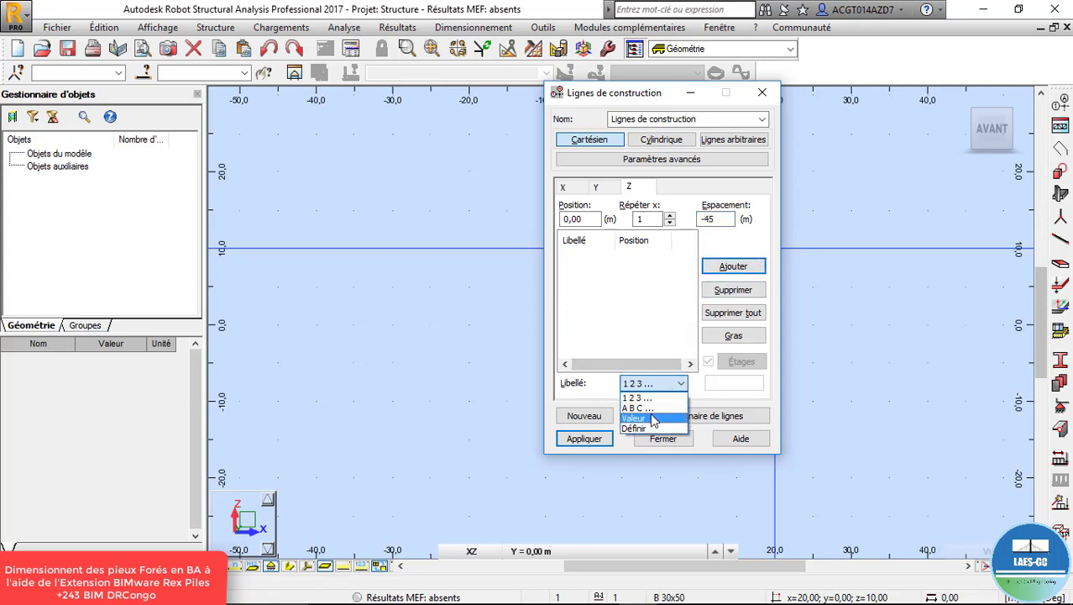
left_click(646, 411)
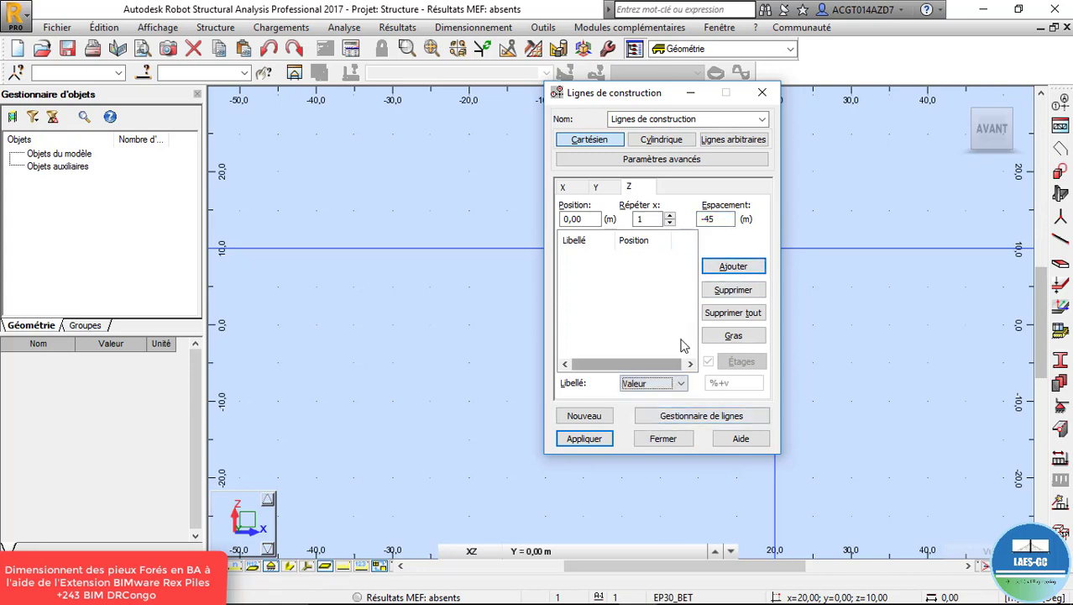
left_click(739, 267)
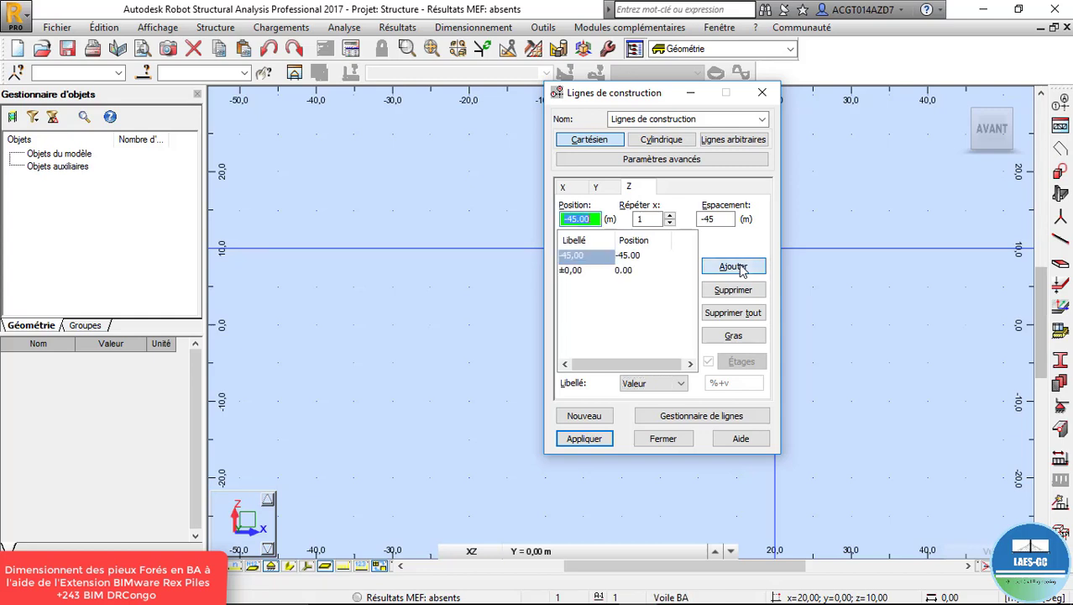
Apply the construction lines and display the resulting grid in the XY plane at Z = 0.00 m
left_click(582, 441)
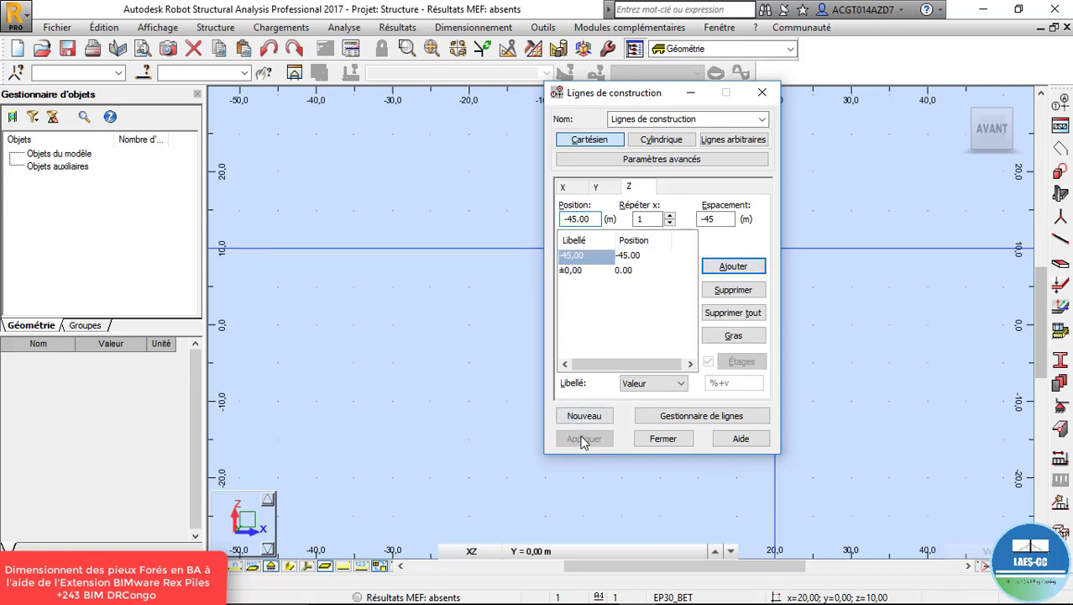
left_click(760, 92)
scroll(616, 203, "down", 2)
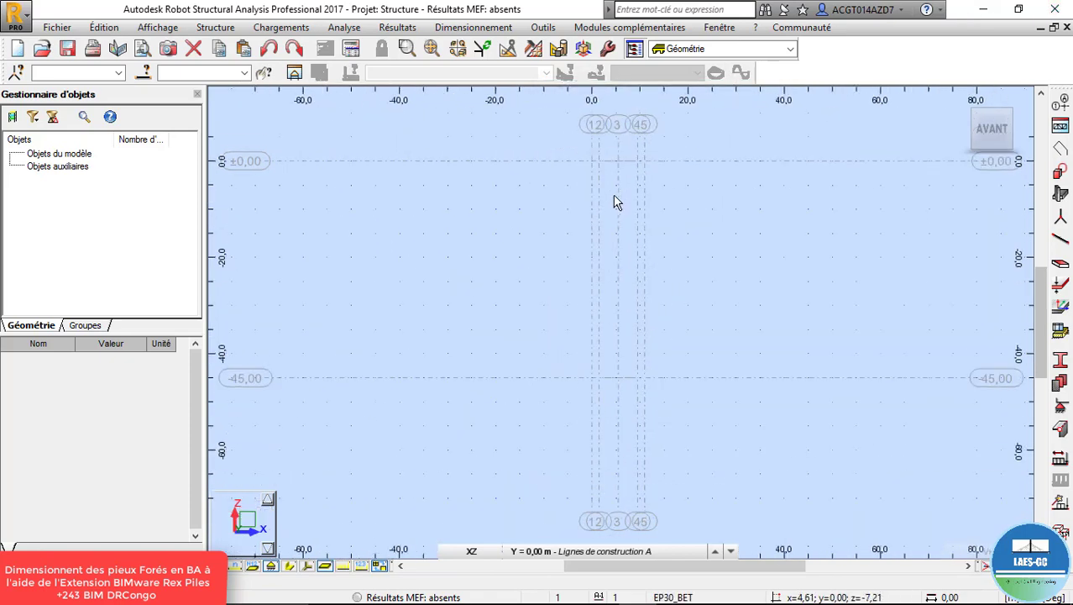
scroll(648, 183, "up", 1)
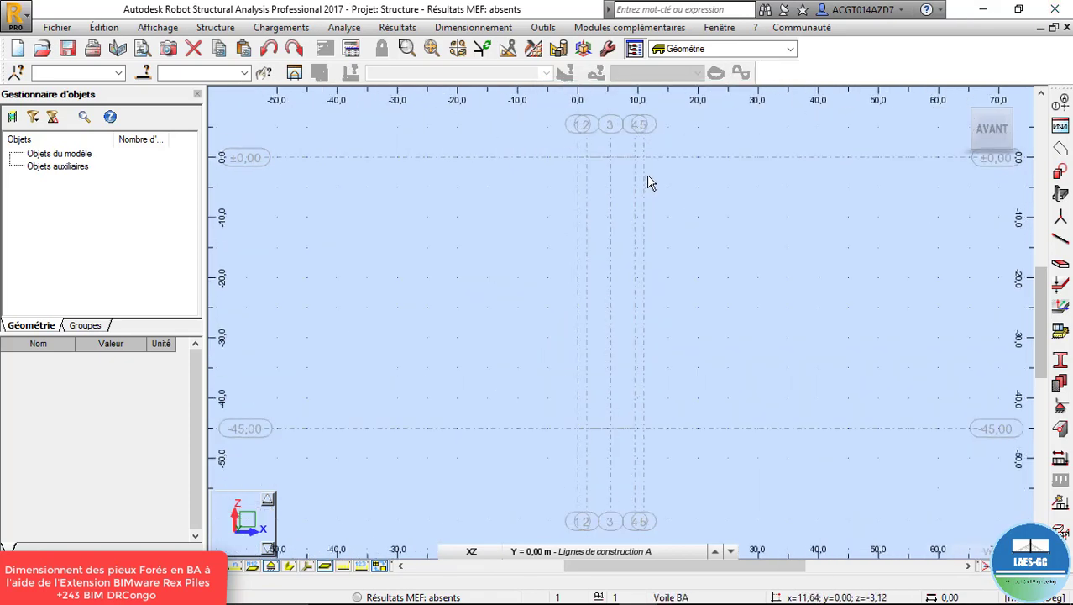
left_click(481, 553)
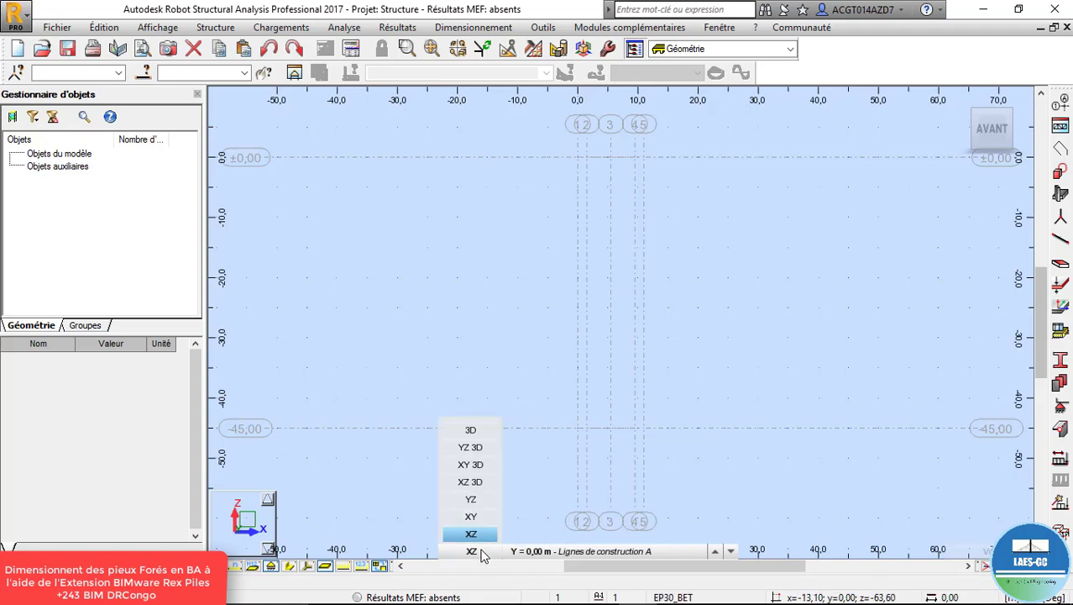
left_click(471, 515)
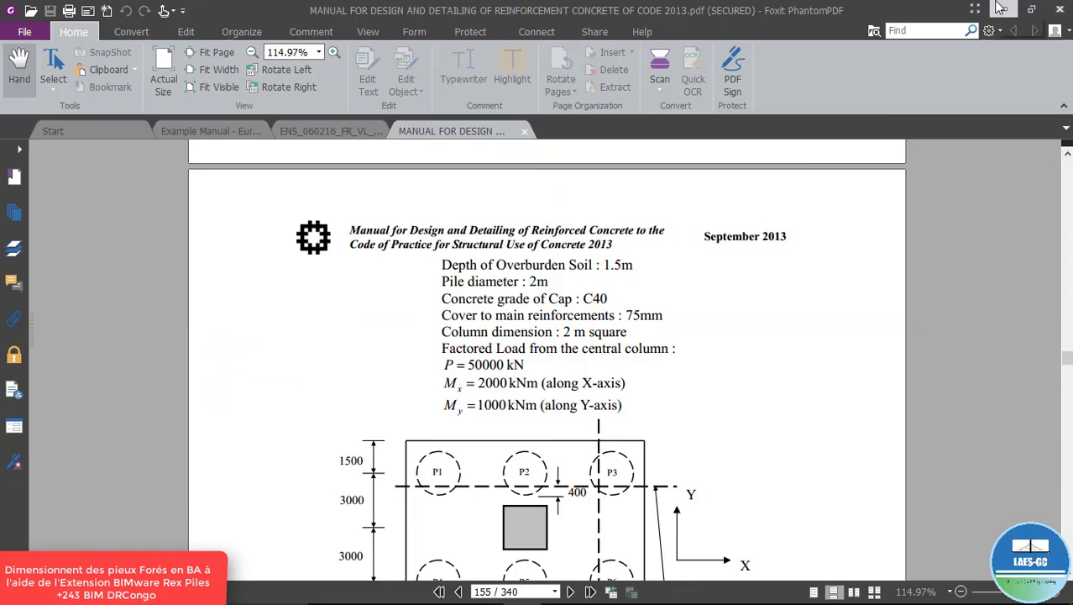
Return from the PDF manual to Robot and base a new Poteau BA section on C C Pieux_80 with a 200 cm diameter
left_click(1002, 9)
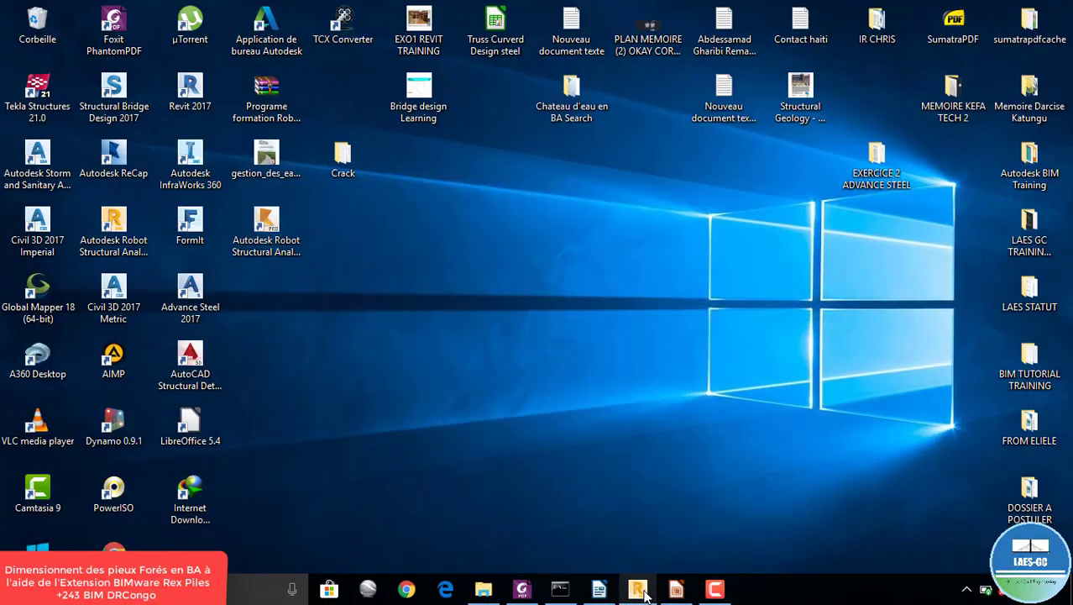
left_click(640, 591)
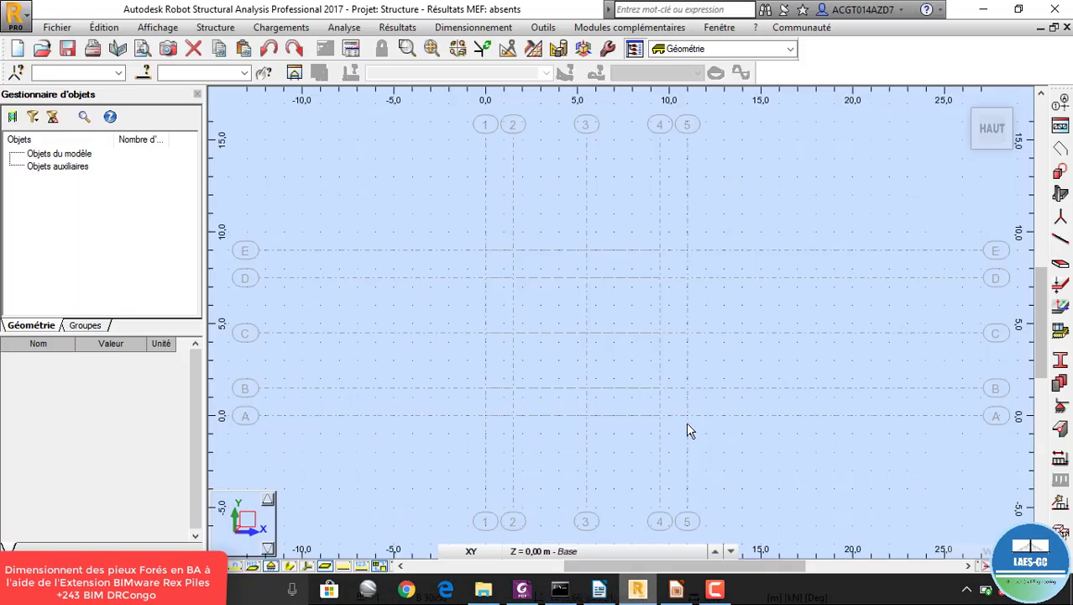
left_click(1060, 282)
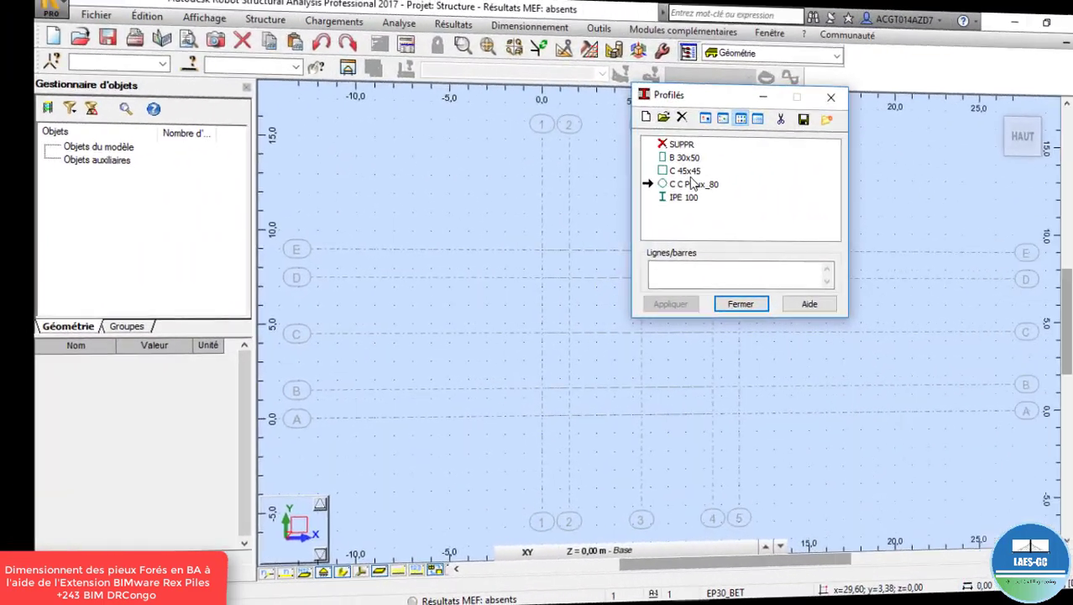
left_click(640, 184)
double_click(639, 183)
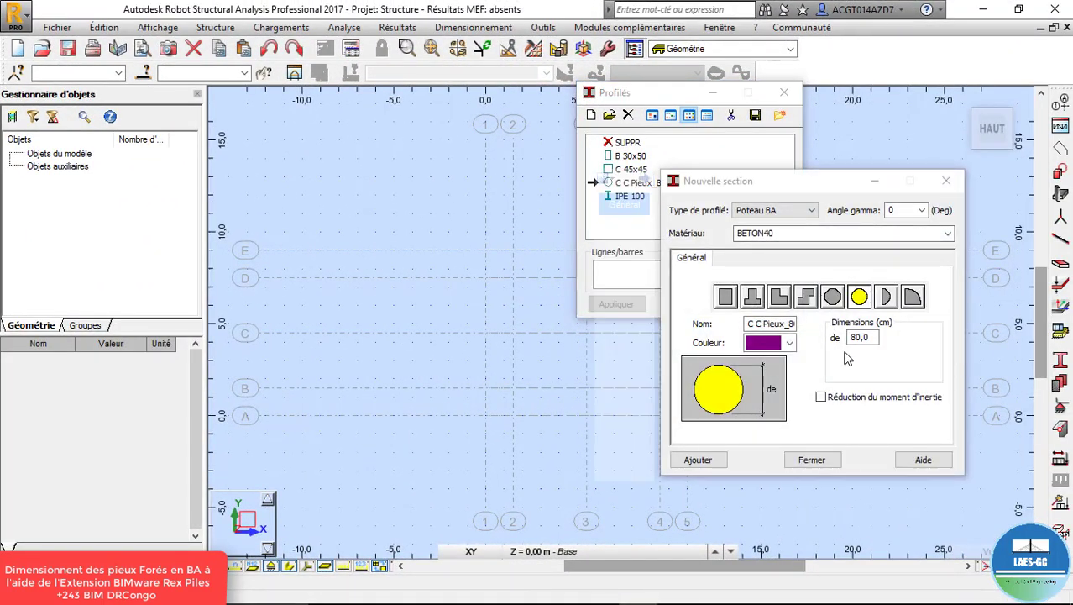
double_click(871, 339)
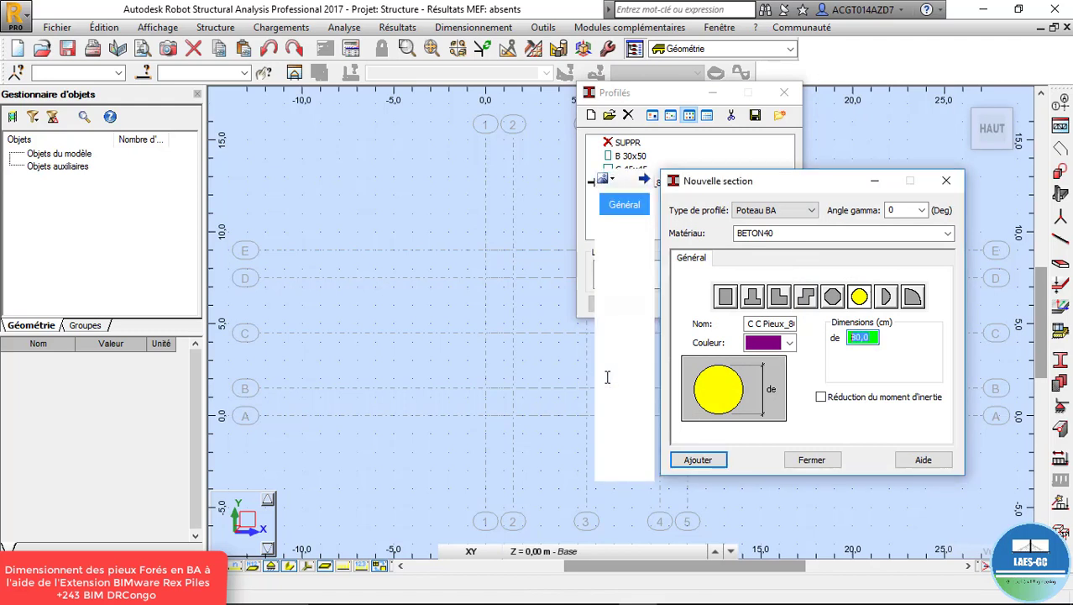
type("200")
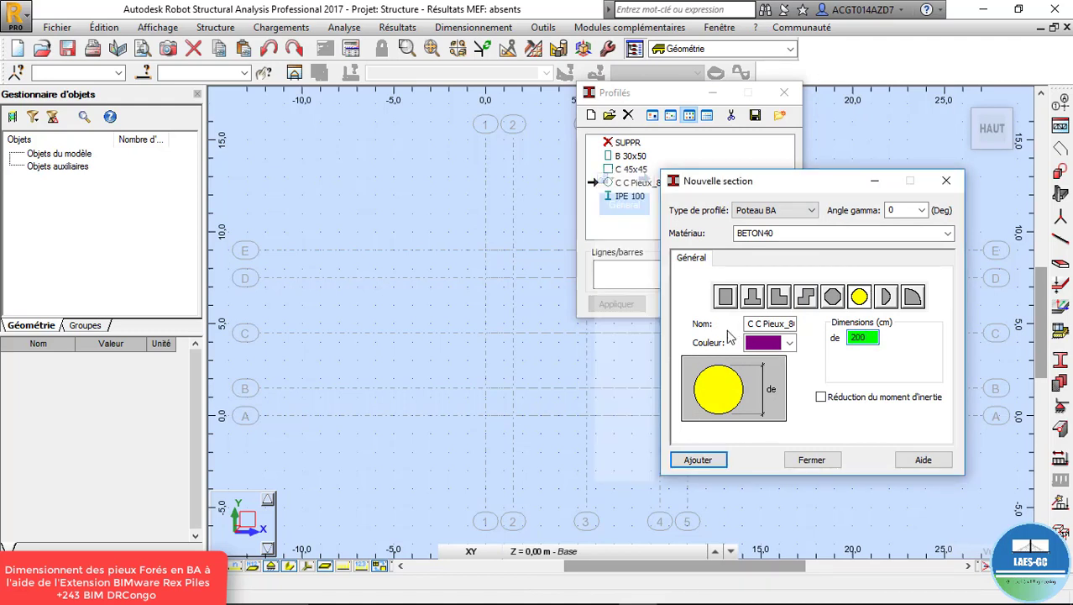
Name the new circular section C C Pieux_200 and add it to the section list
left_click(789, 324)
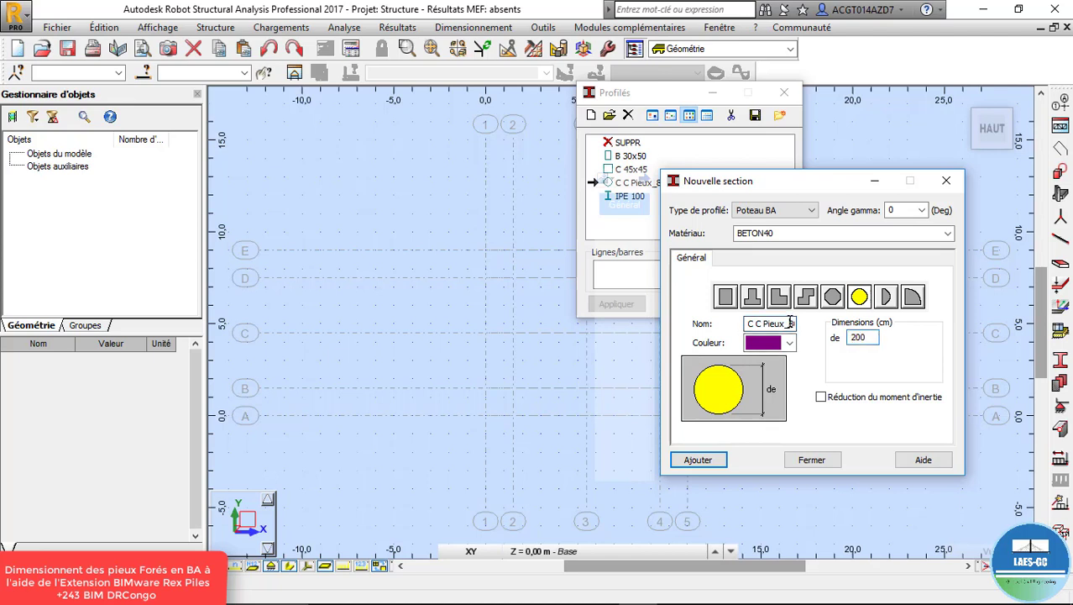
key("Right")
type("200")
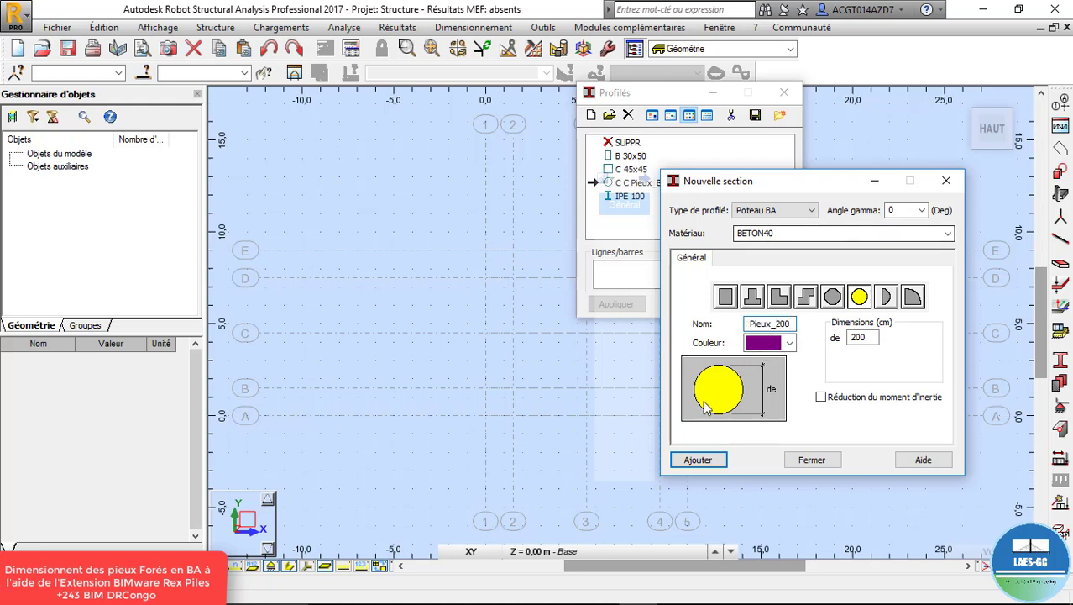
left_click(707, 461)
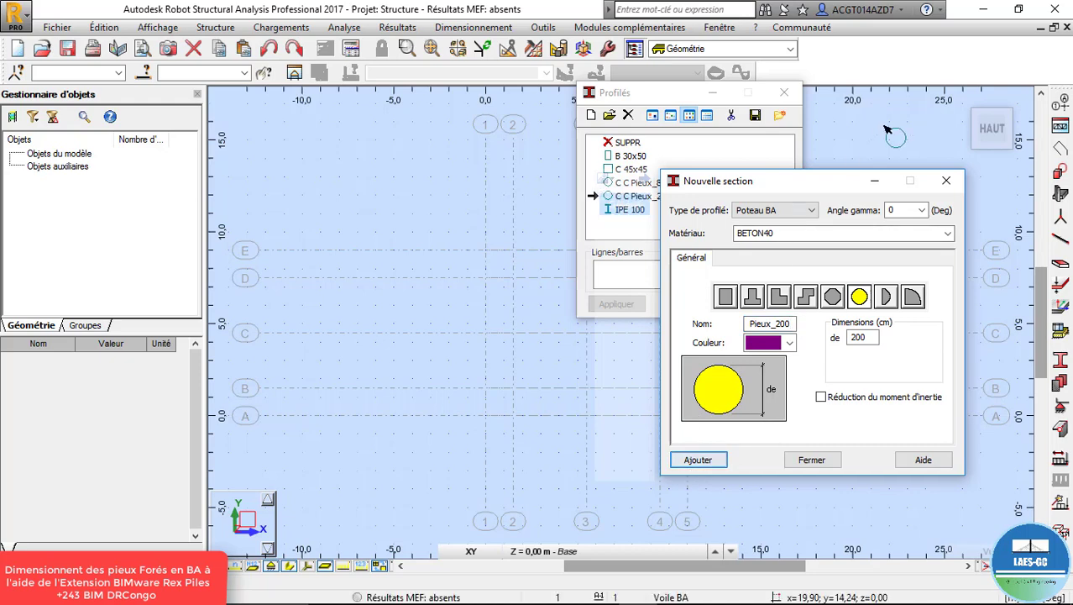
left_click(942, 180)
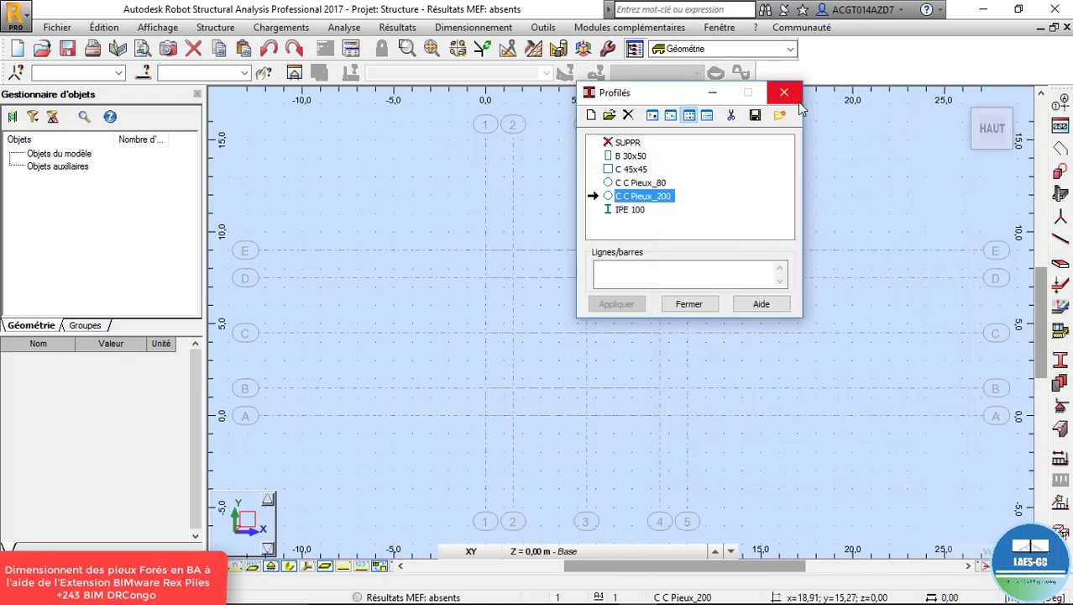
left_click(784, 93)
Set up a new column element of type Poteau BA with the C C Pieux_200 section
scroll(516, 250, "up", 2)
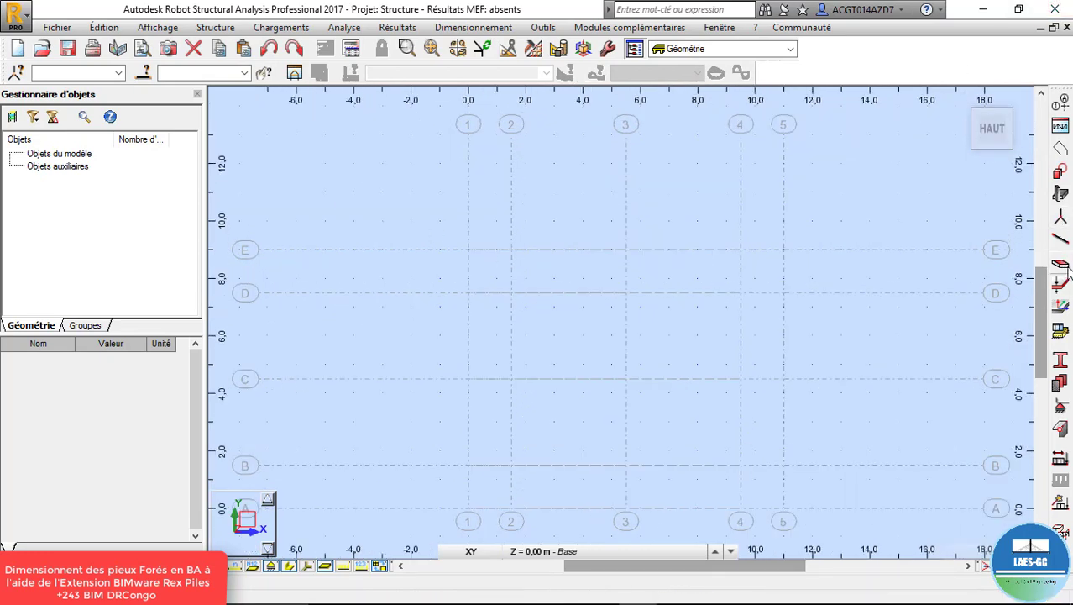
left_click(1060, 194)
left_click(909, 160)
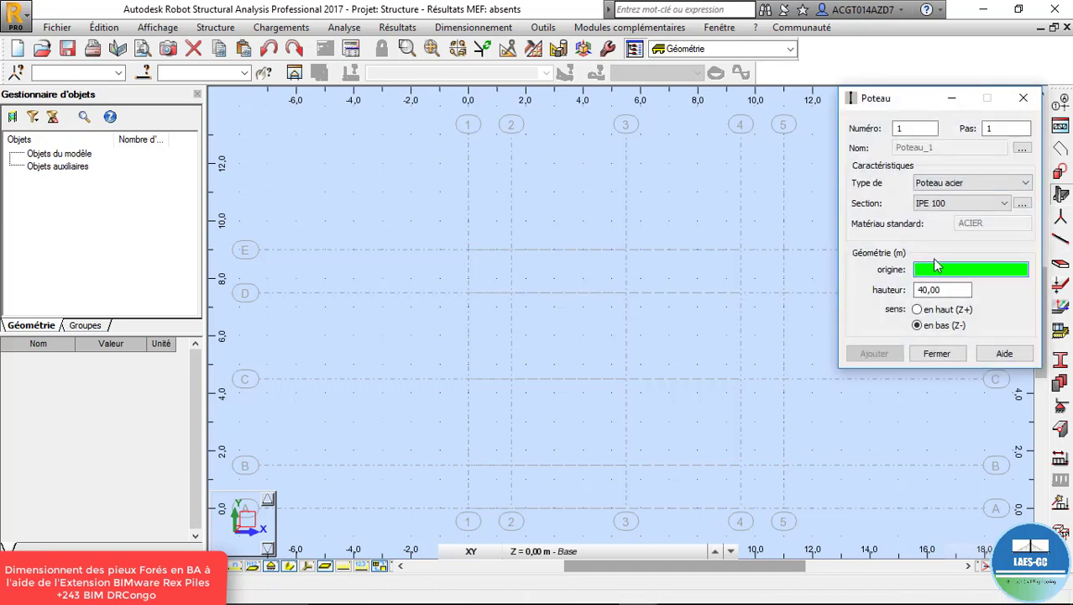
left_click(945, 206)
left_click(951, 200)
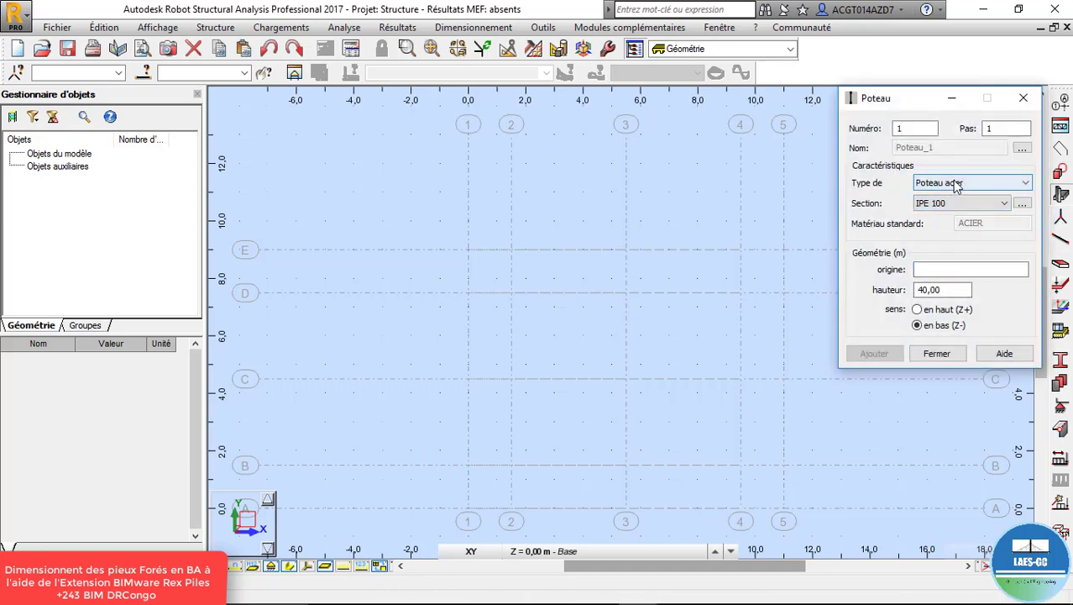
left_click(955, 184)
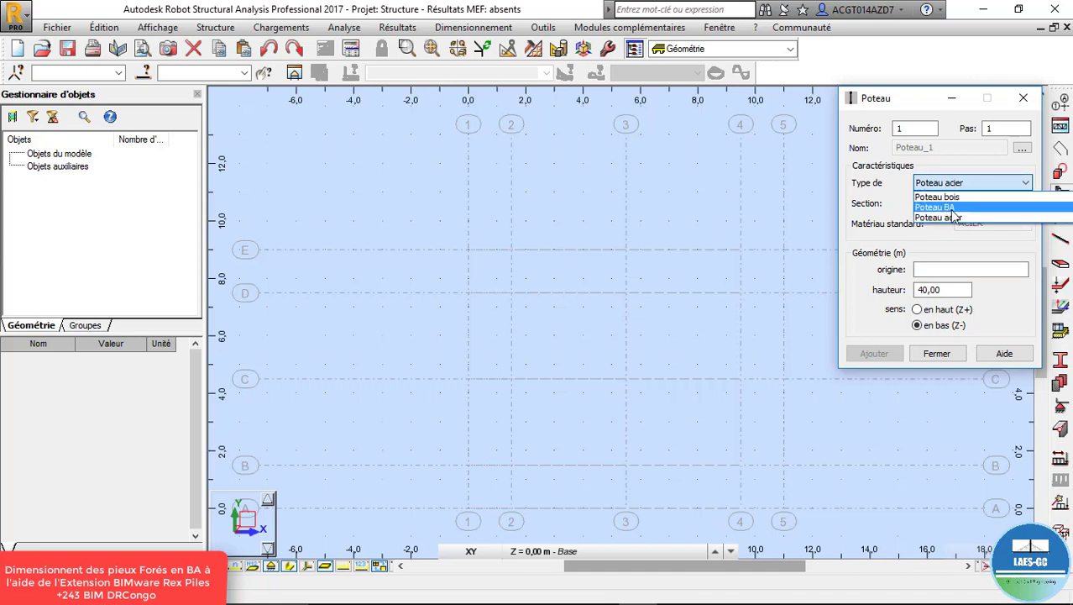
left_click(948, 207)
left_click(961, 203)
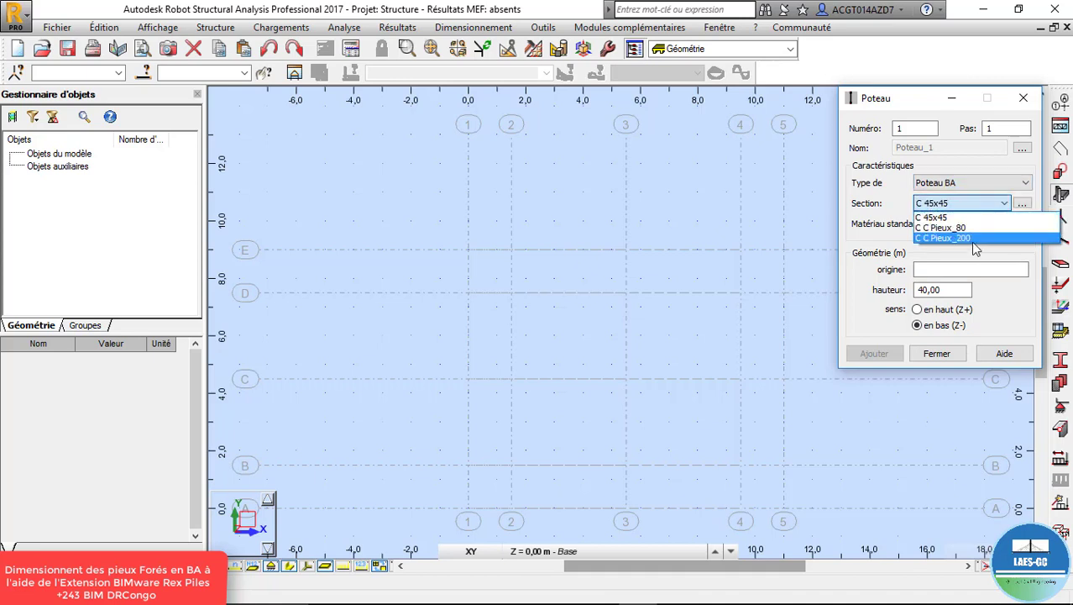
left_click(975, 238)
Place three piles, 40 m long and running downward, where construction line D crosses lines 2, 3 and 4
left_click(964, 267)
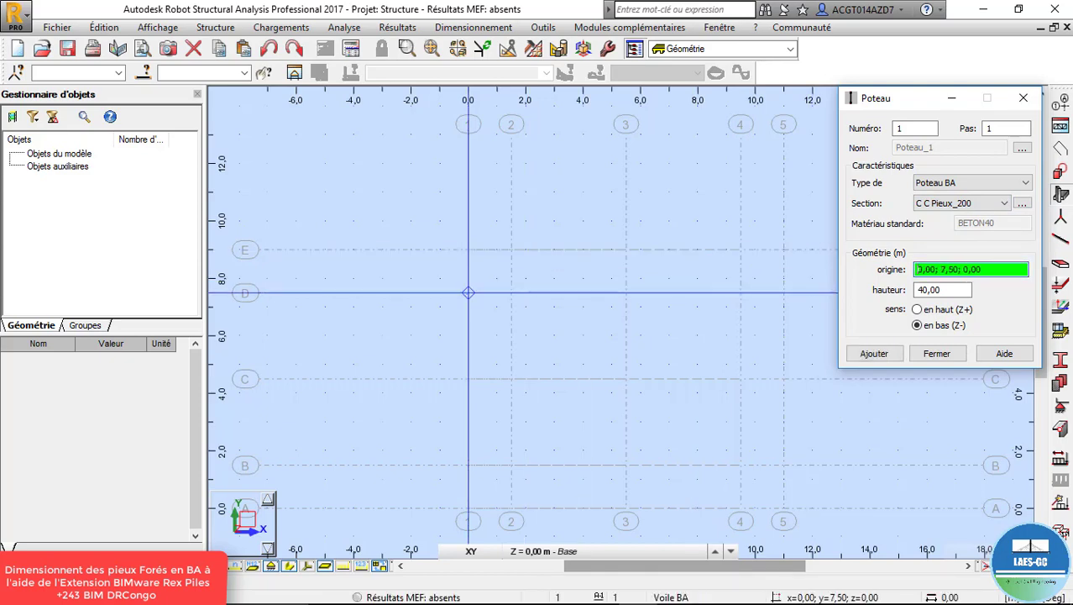
scroll(468, 278, "down", 2)
scroll(454, 277, "up", 2)
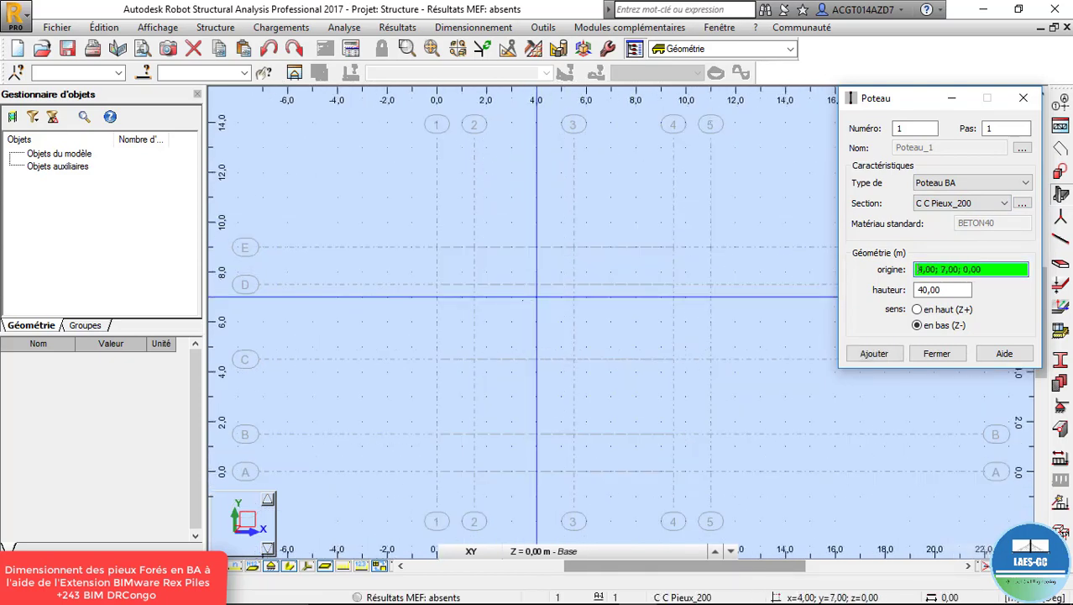
left_click(460, 280)
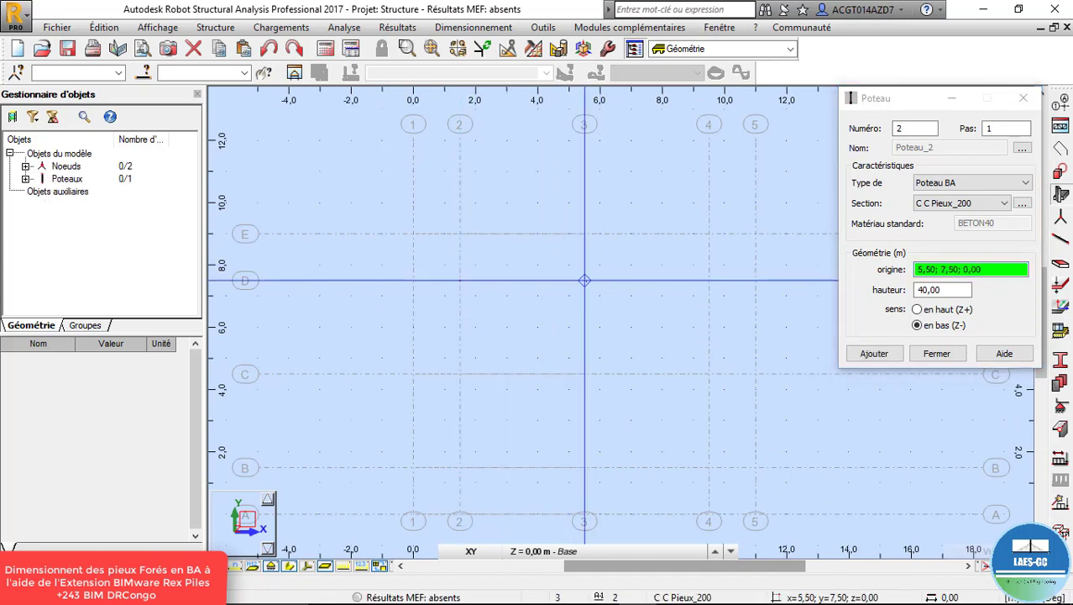
left_click(584, 280)
left_click(709, 279)
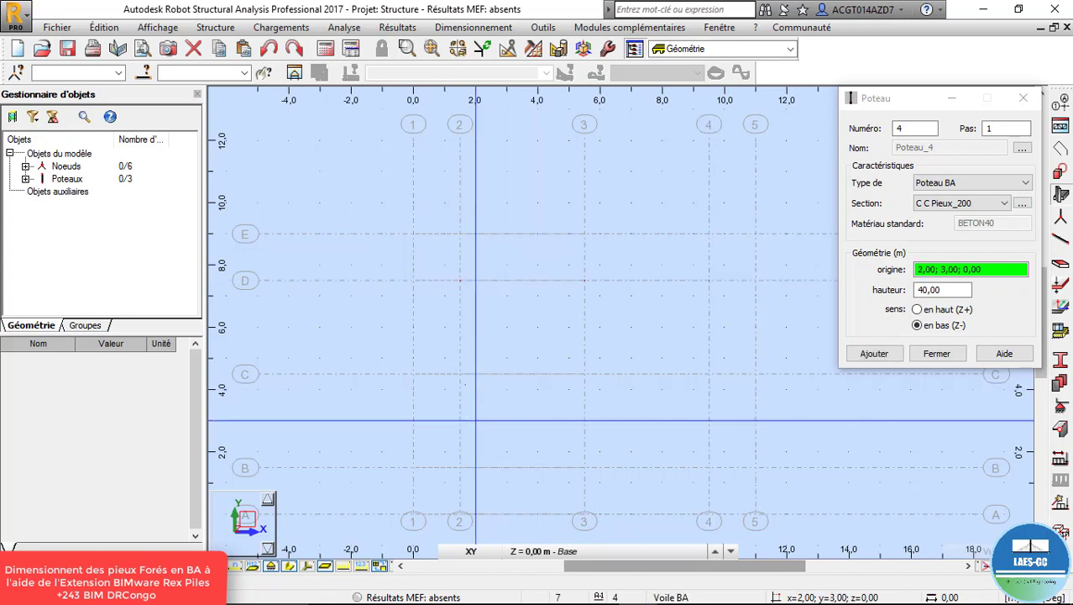
Place three 40 m piles where construction line C crosses lines 2, 3 and 4
scroll(458, 300, "down", 1)
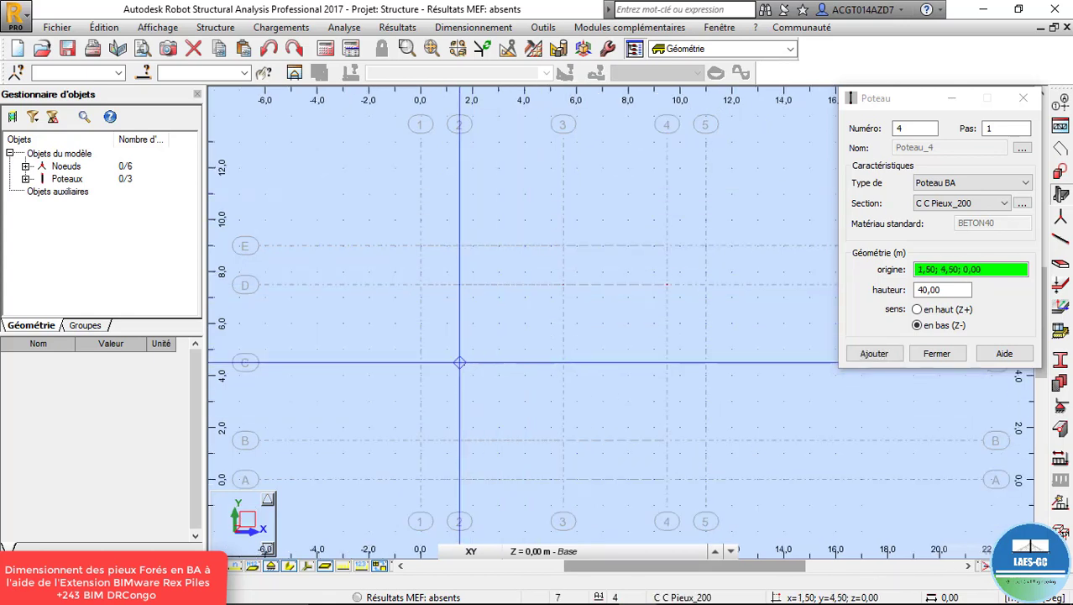
left_click(459, 362)
left_click(562, 362)
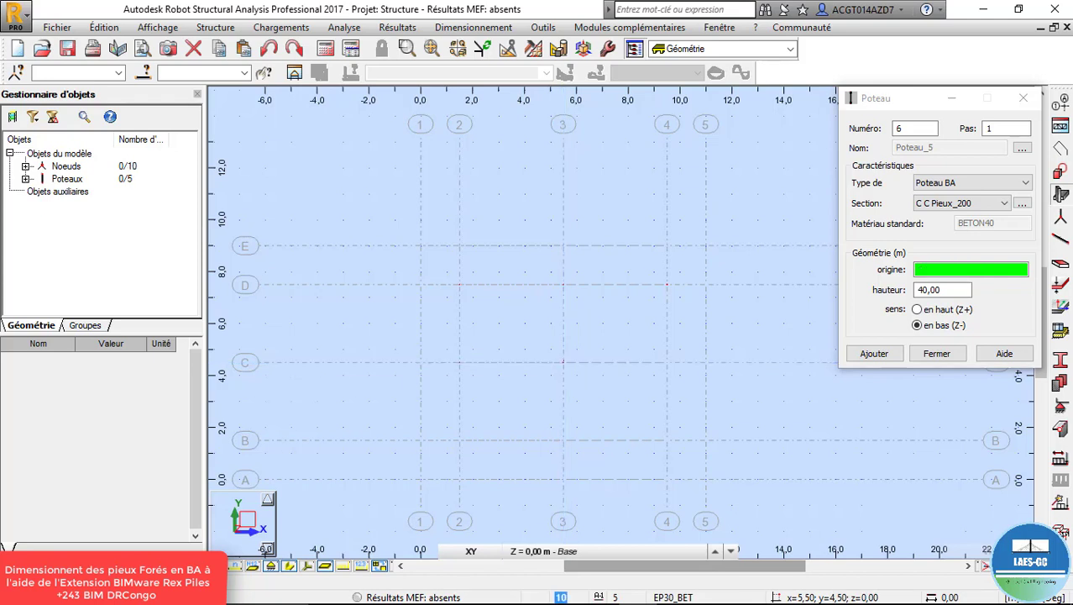
left_click(667, 362)
Place three 40 m piles where construction line B crosses lines 2, 3 and 4
left_click(667, 362)
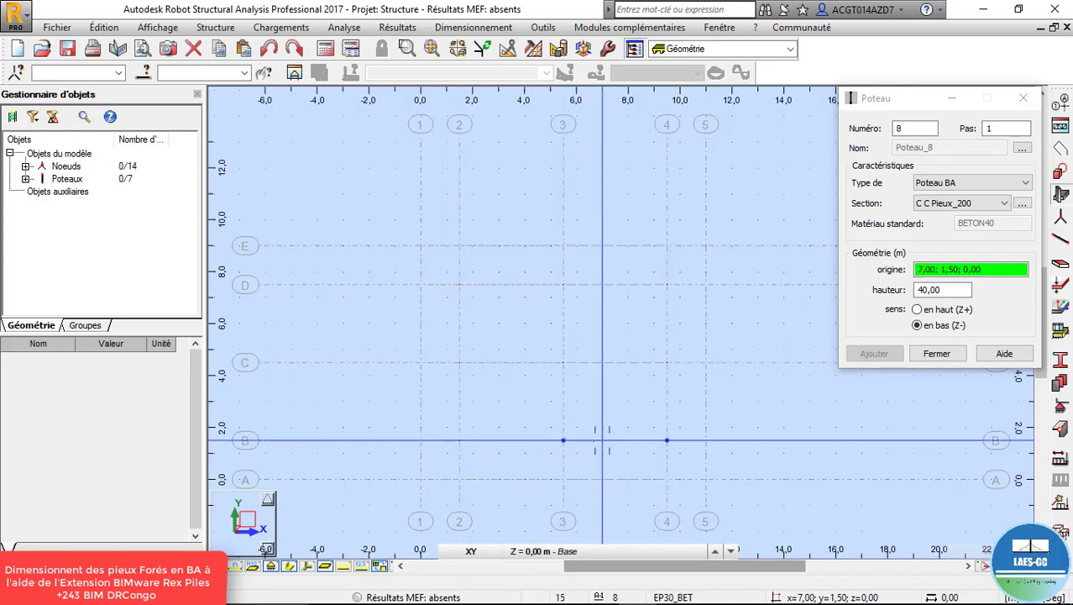
left_click(563, 440)
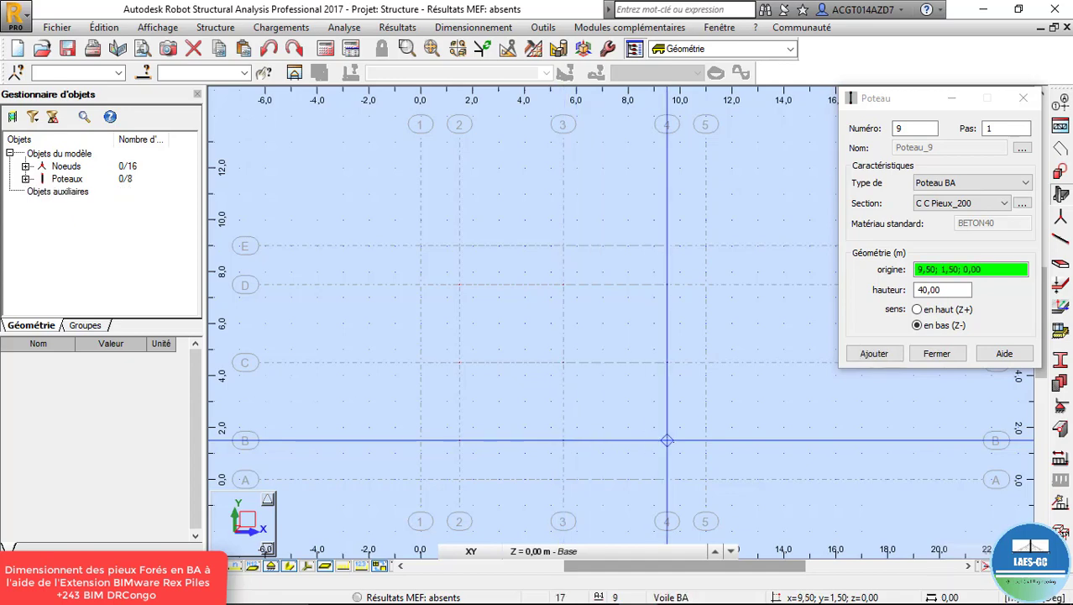
left_click(666, 440)
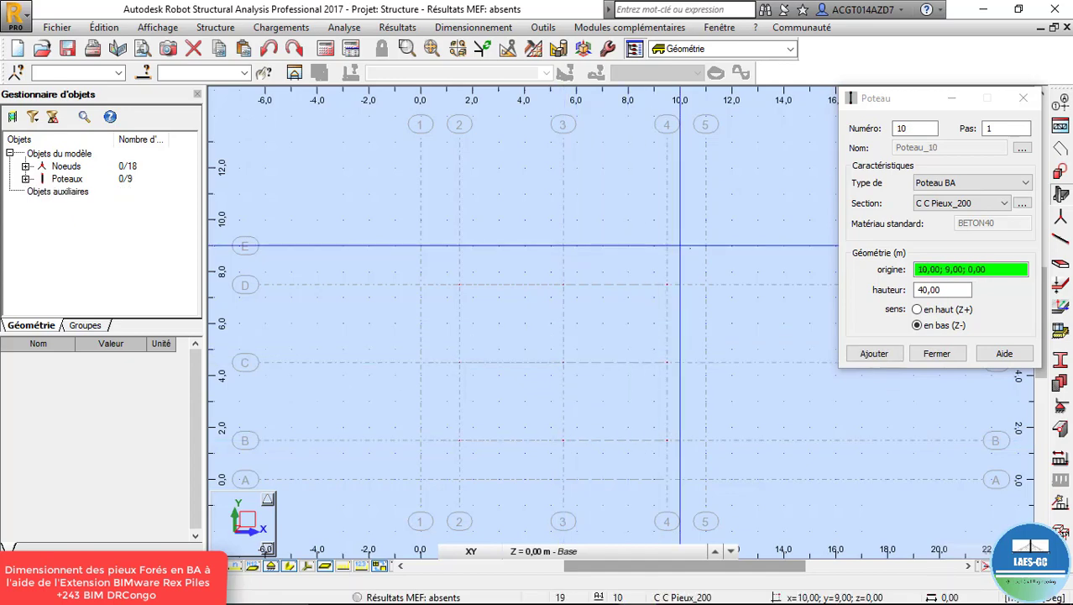
Switch to the PDF manual and examine the pile cap plan for the number and position of the piles
key("alt+Tab")
key("alt+Tab")
key("alt+Tab")
key("alt+Tab")
key("alt+Tab")
key("alt+Tab")
key("alt+Tab")
key("alt+Tab")
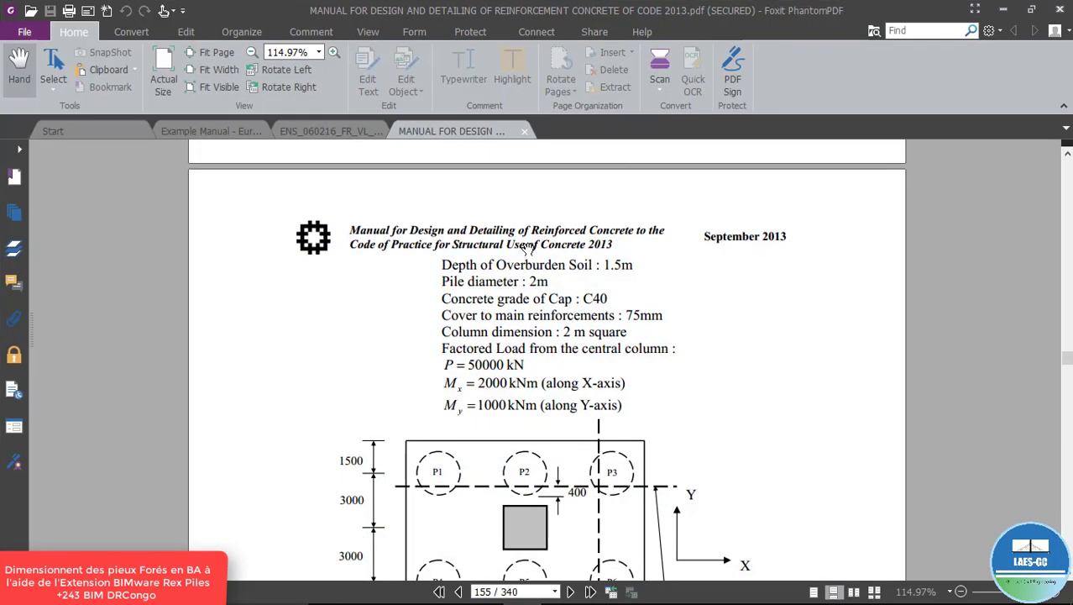
scroll(527, 248, "down", 3)
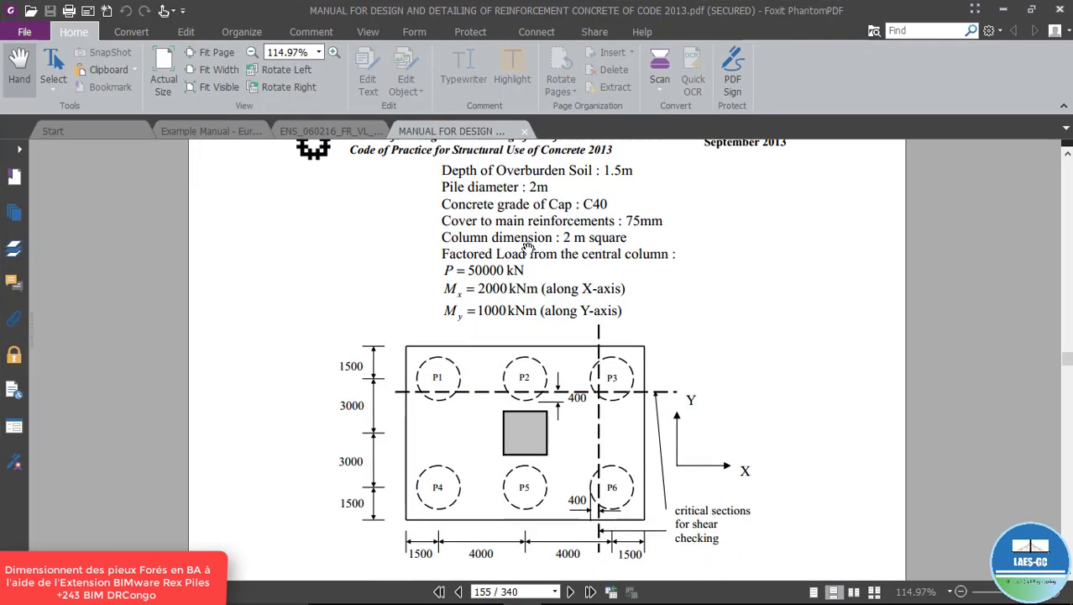
left_click(1005, 12)
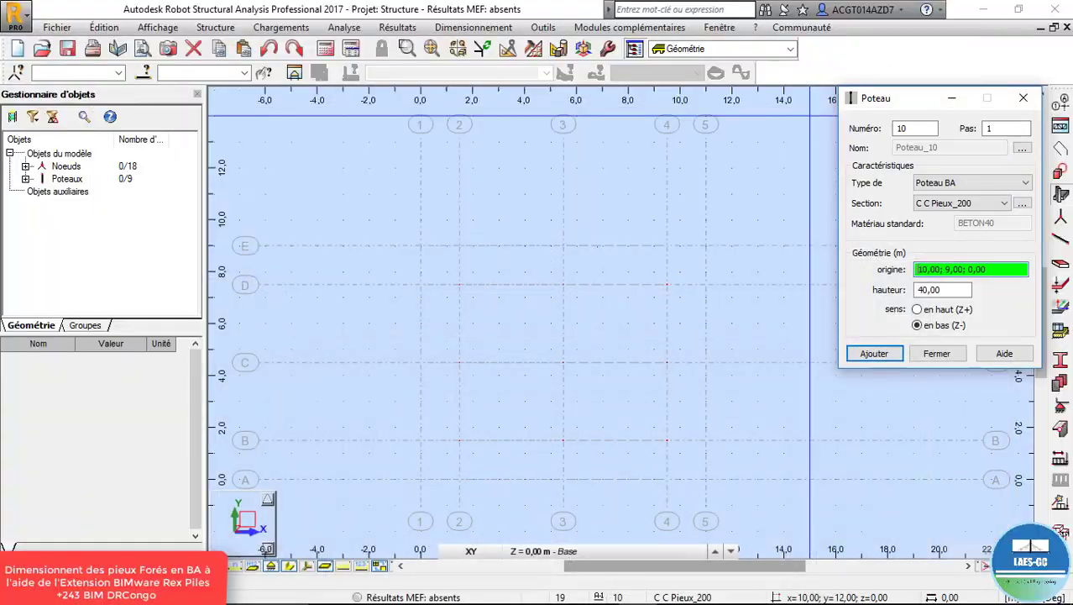
Delete the three piles on construction line C and switch the model to a 3D view
left_click(1028, 100)
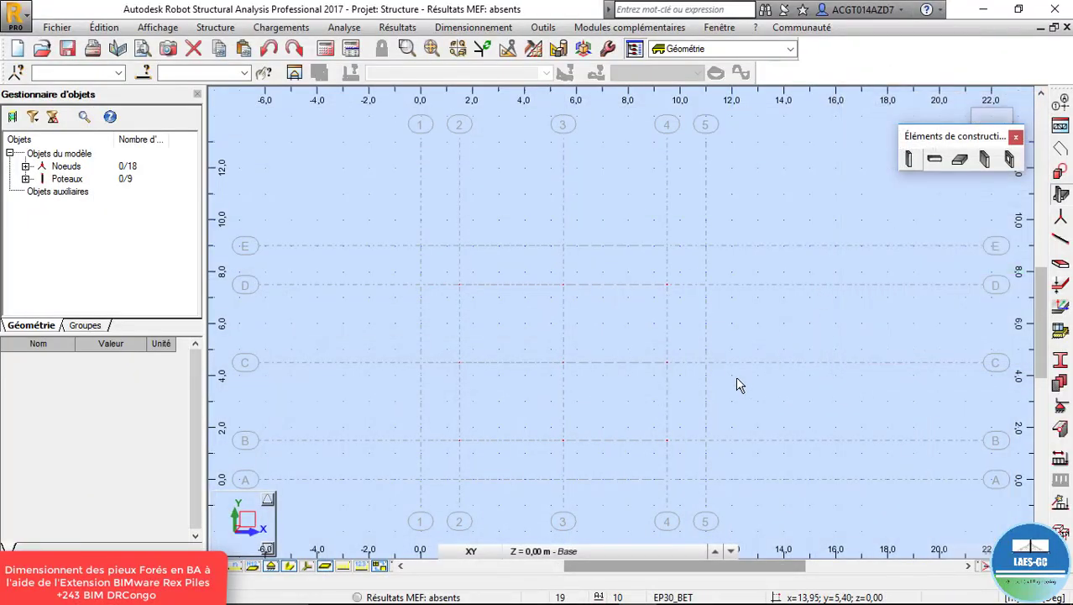
left_click_drag(711, 377, 434, 347)
key("Delete")
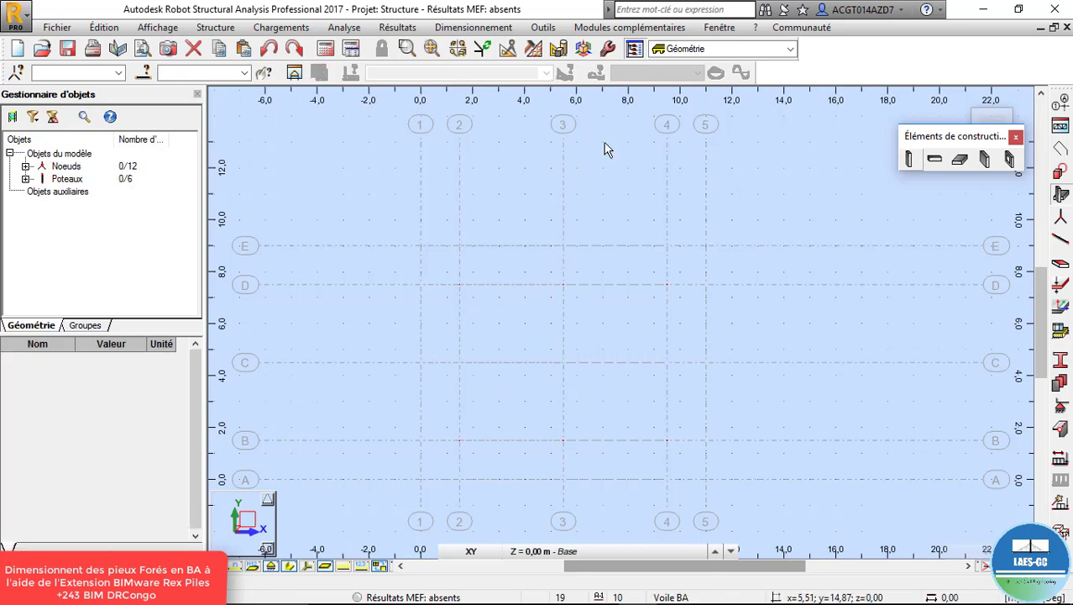
left_click(961, 102)
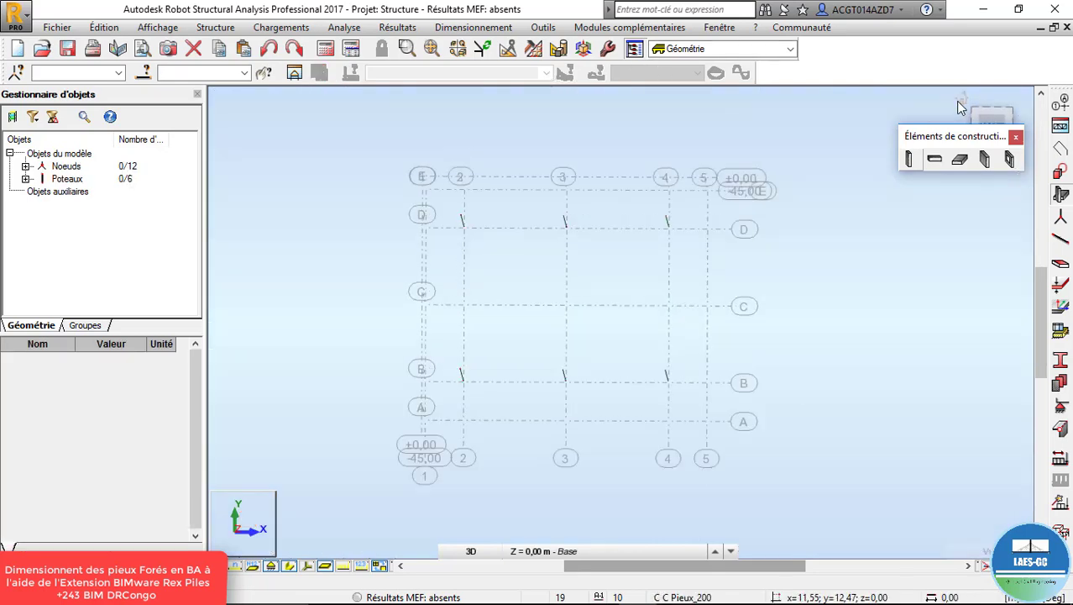
Draw an 11 by 9 m three-point rectangle in the XY plan, bounded by construction lines 1, 5, A and E
scroll(708, 244, "down", 3)
middle_click_drag(688, 258, 666, 170, "shift")
scroll(705, 212, "up", 3)
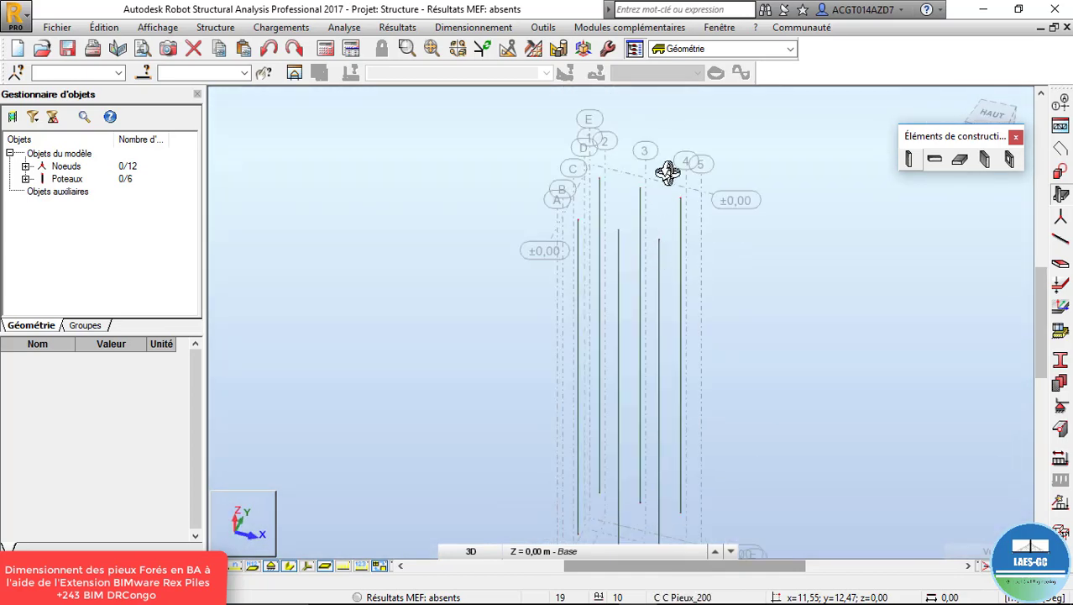
left_click(484, 544)
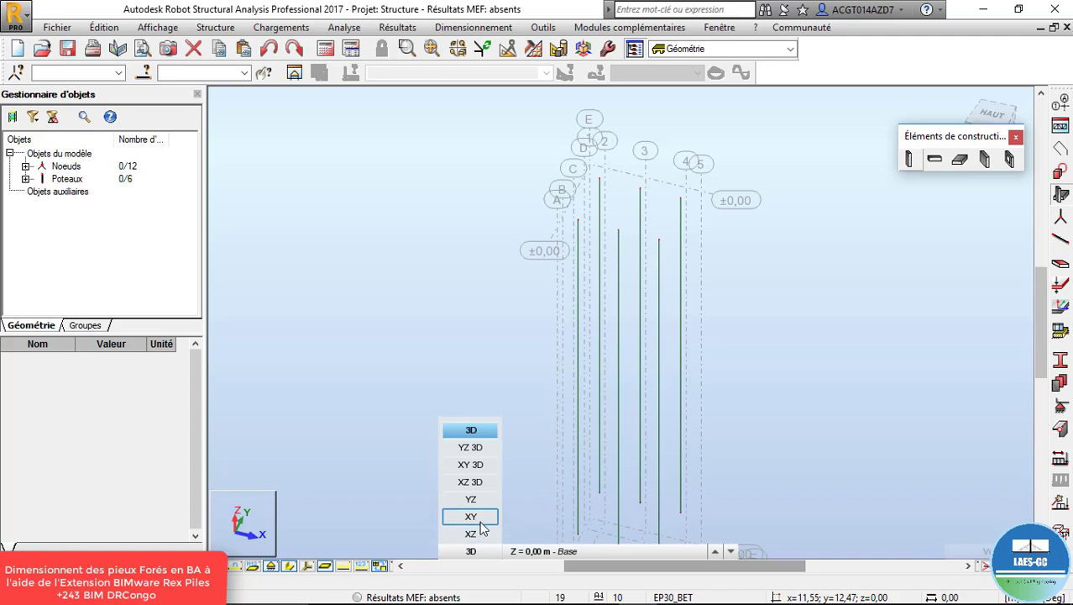
left_click(481, 521)
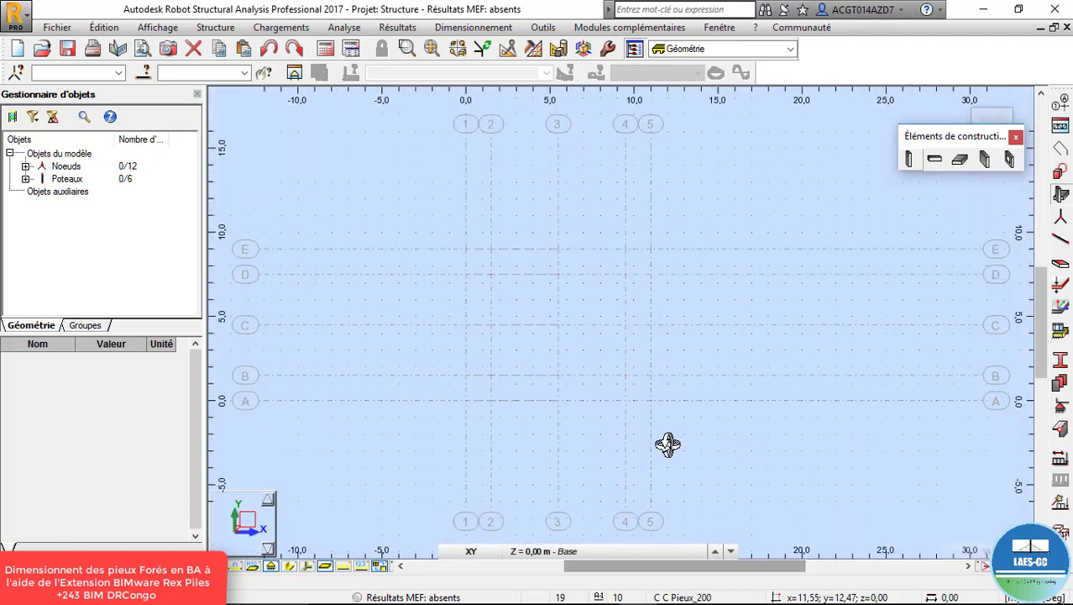
scroll(606, 433, "up", 2)
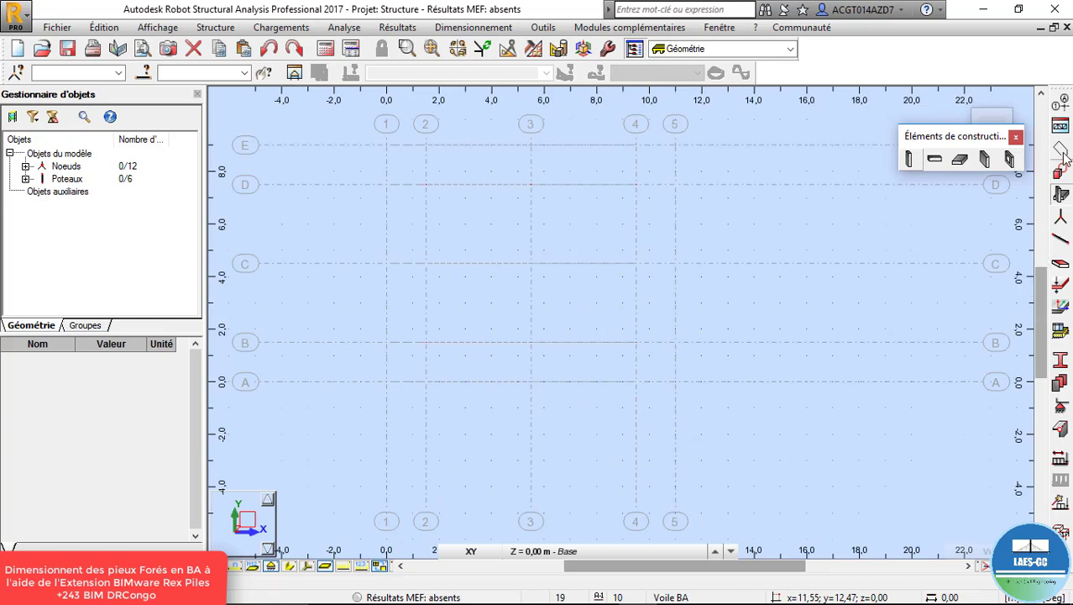
left_click(1060, 195)
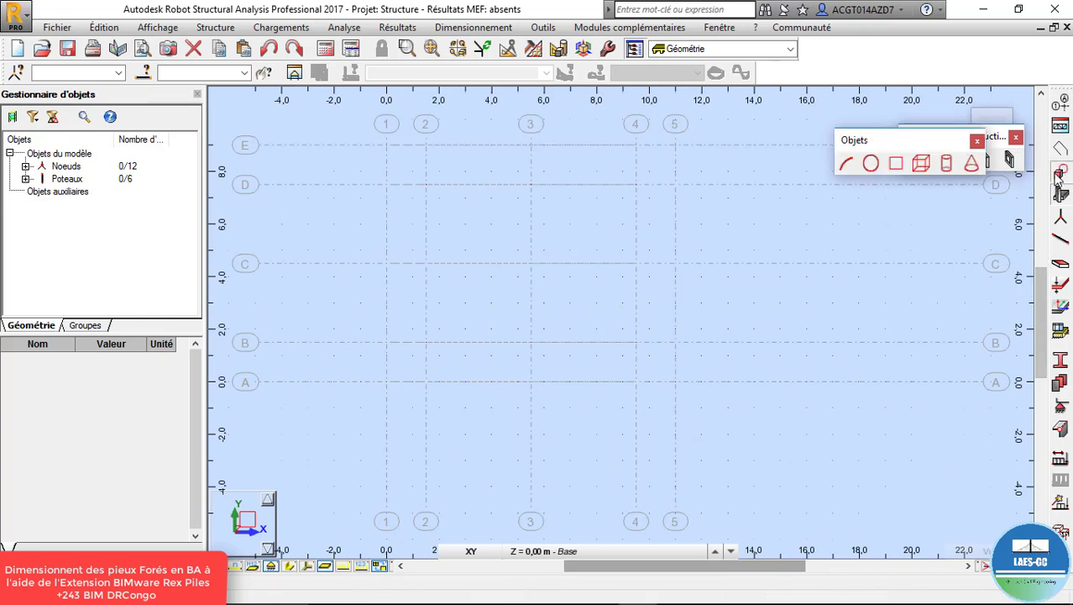
left_click(896, 163)
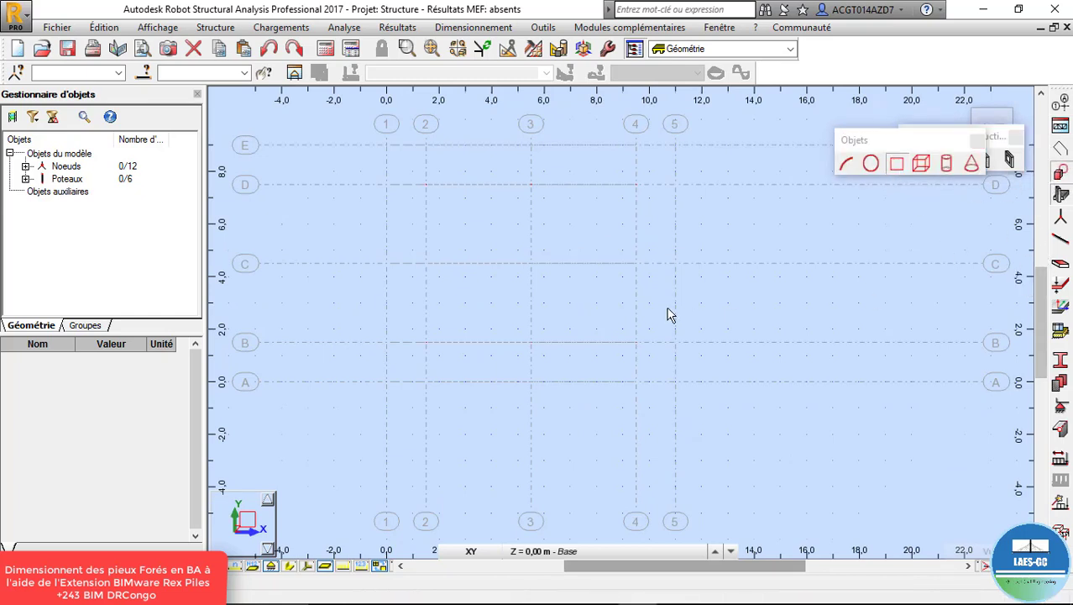
scroll(474, 403, "down", 1)
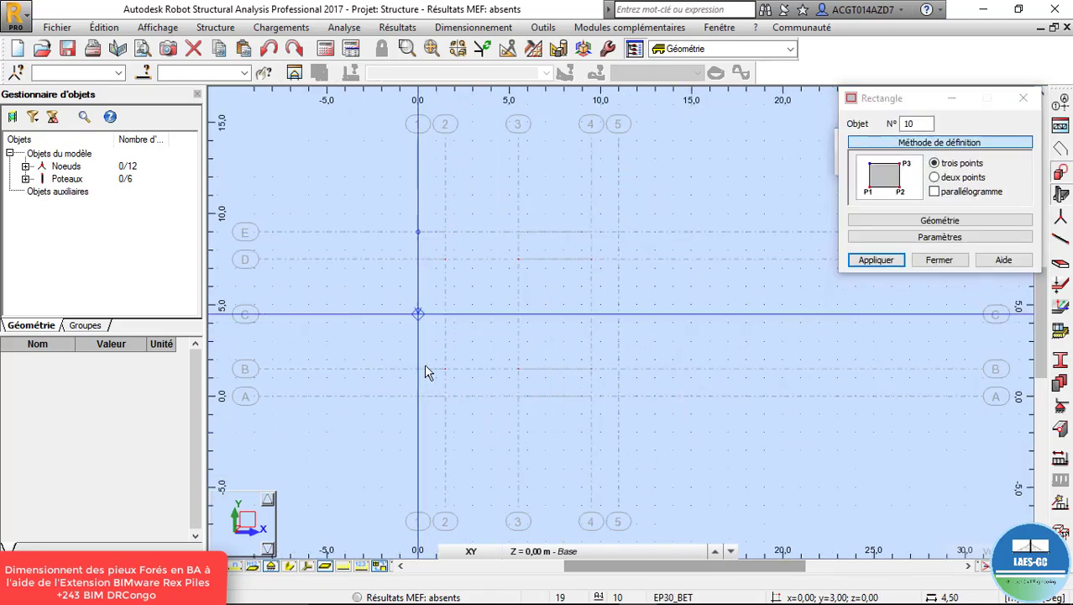
left_click(424, 399)
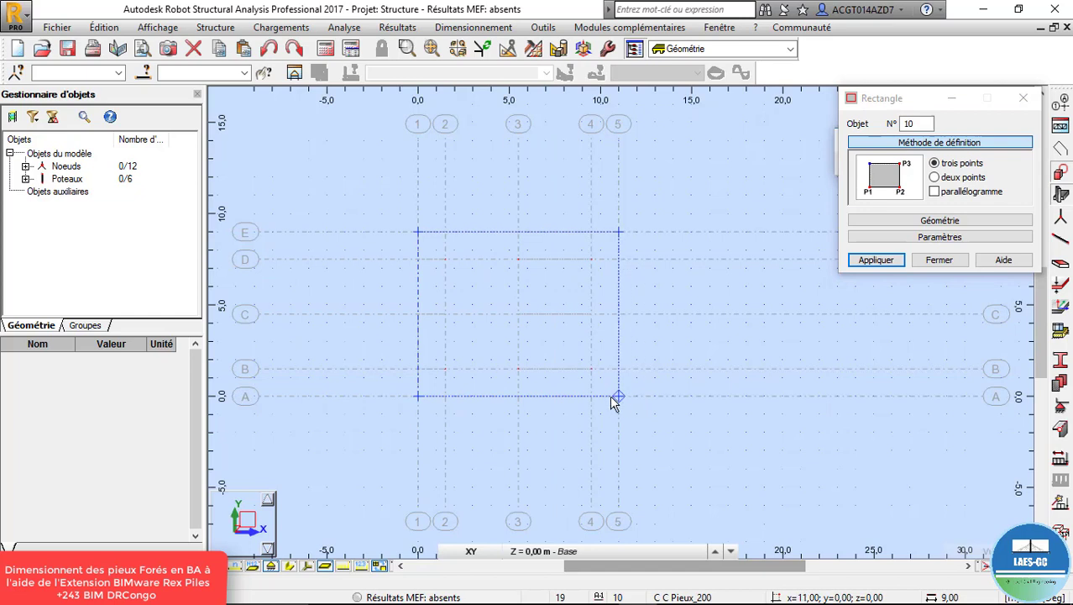
left_click(617, 396)
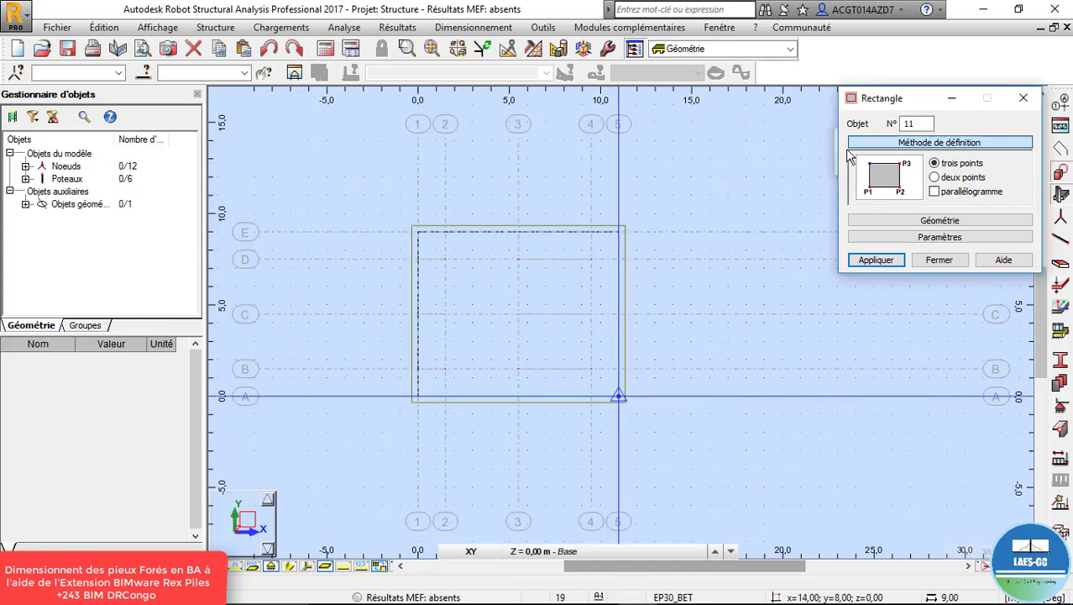
left_click(1022, 101)
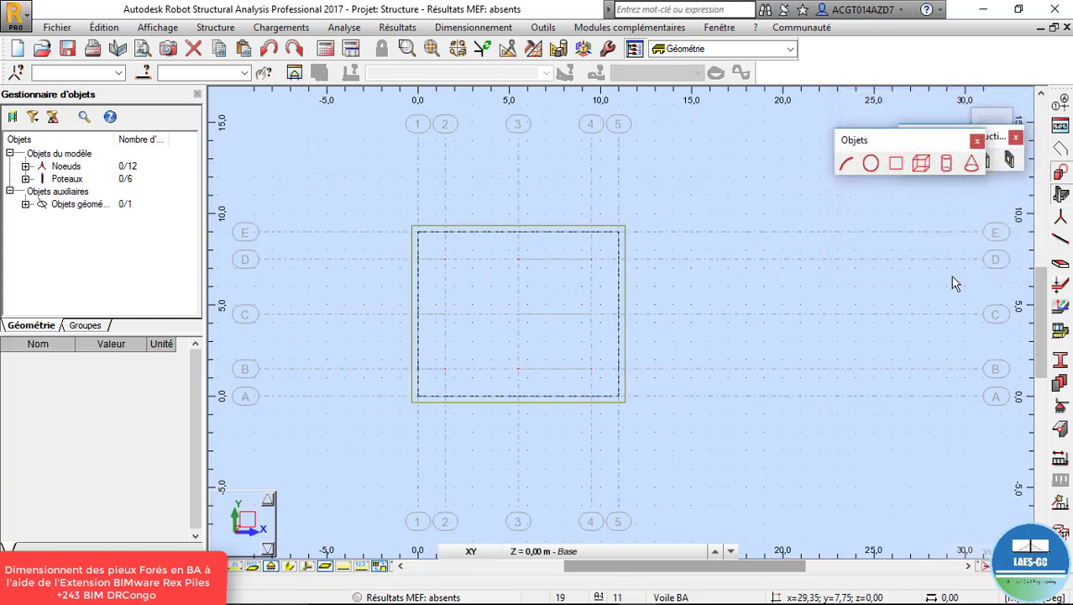
Make EP Dalle 30 the current panel thickness
left_click(1063, 360)
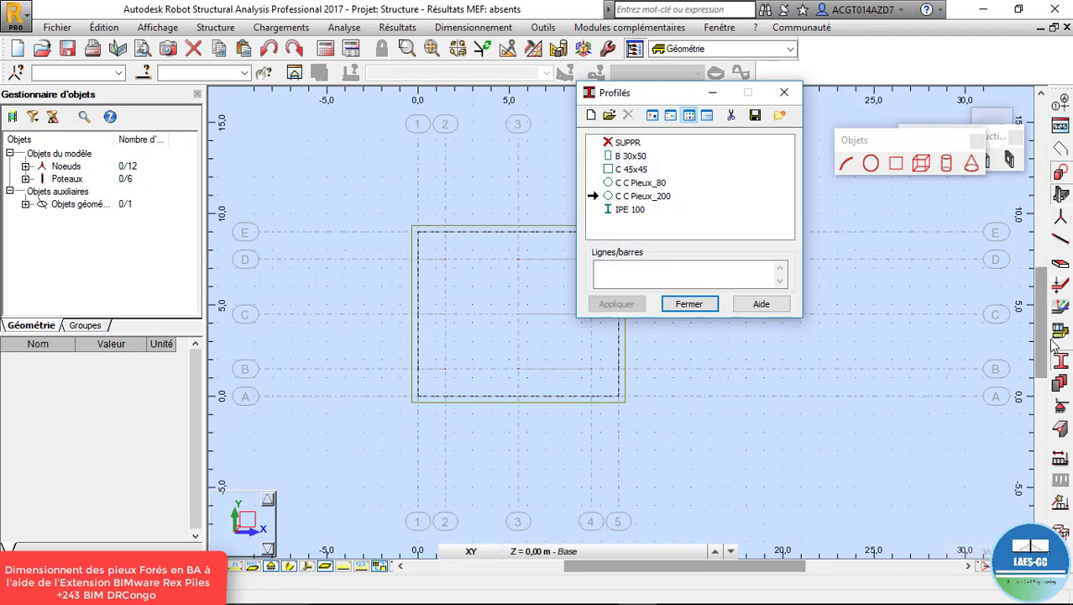
left_click(781, 89)
left_click(1063, 287)
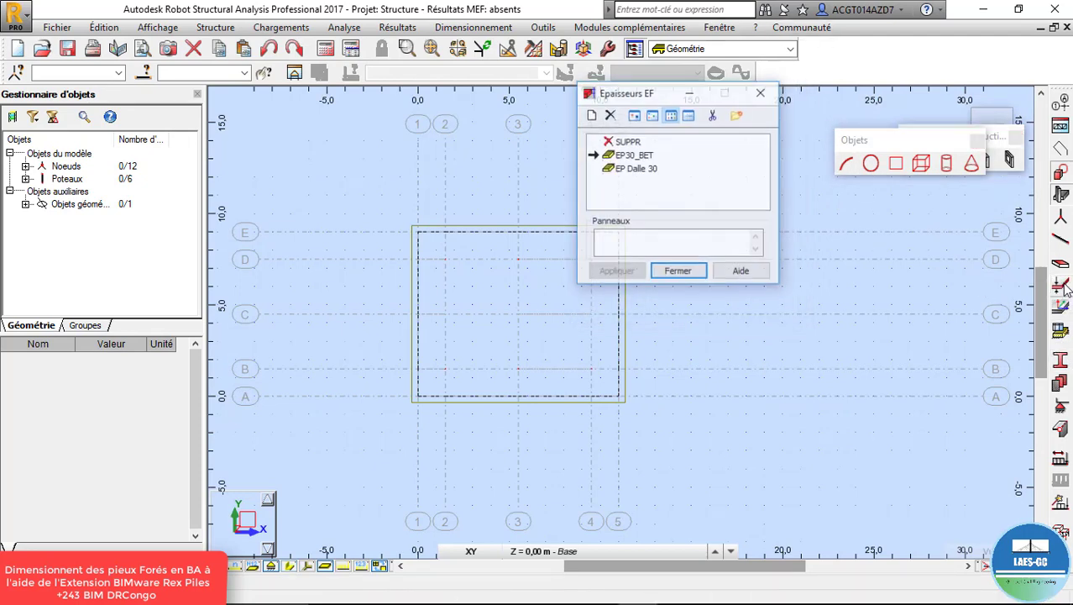
left_click(637, 170)
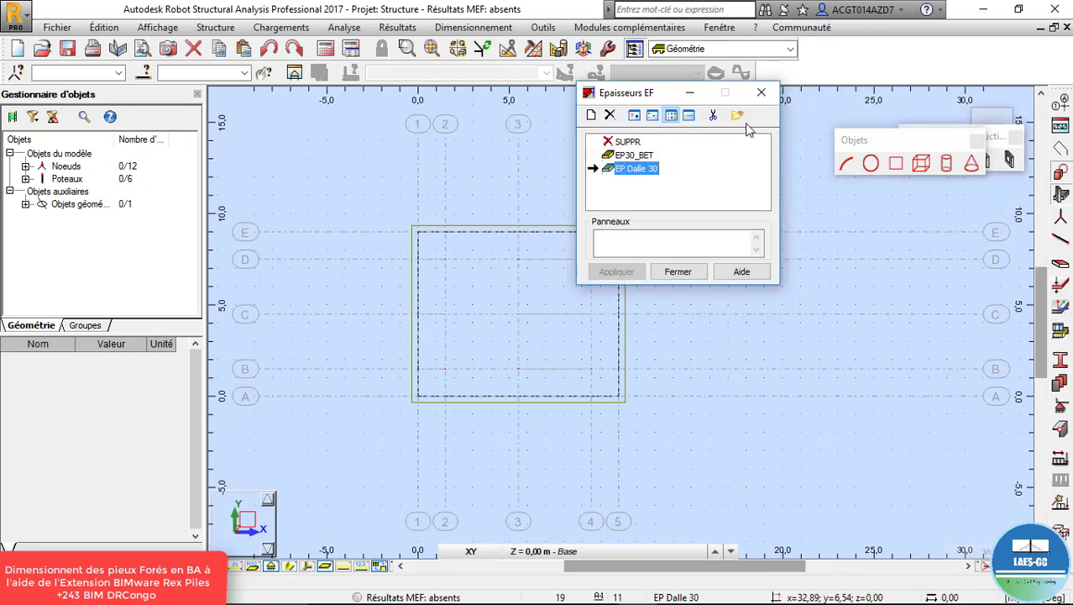
left_click(761, 92)
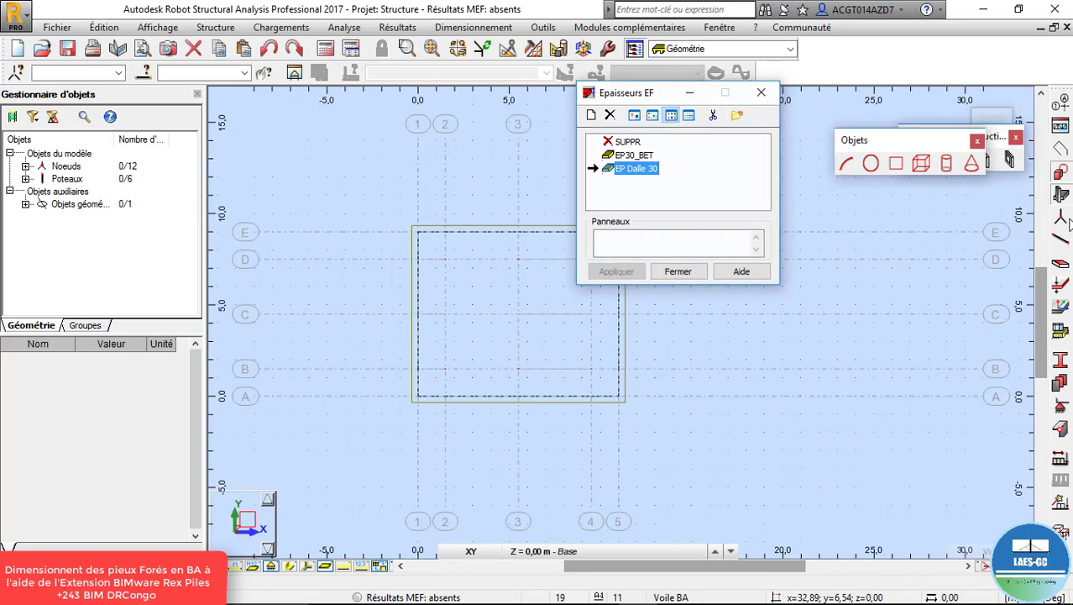
Create a shell panel inside the rectangle with Voile BA reinforcement and EP Dalle 30 thickness, and check it in 3D
left_click(1061, 265)
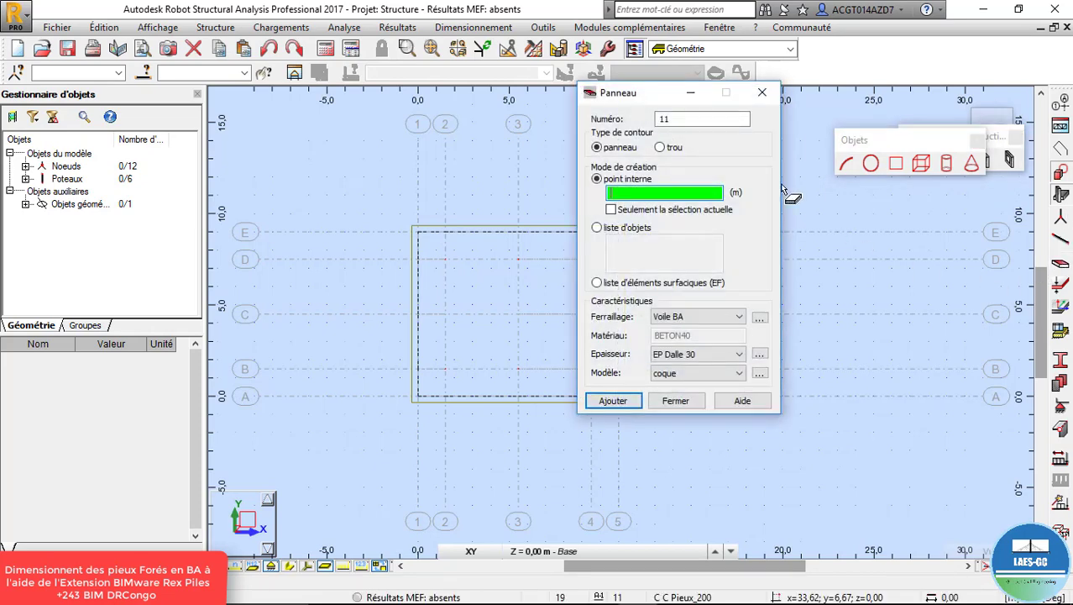
left_click(505, 299)
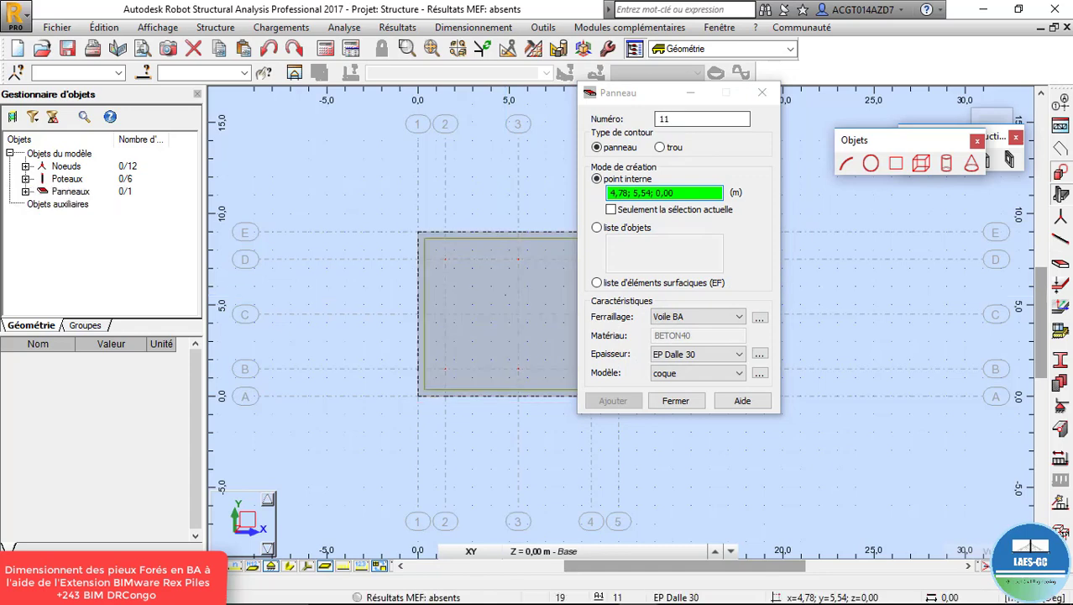
left_click(762, 92)
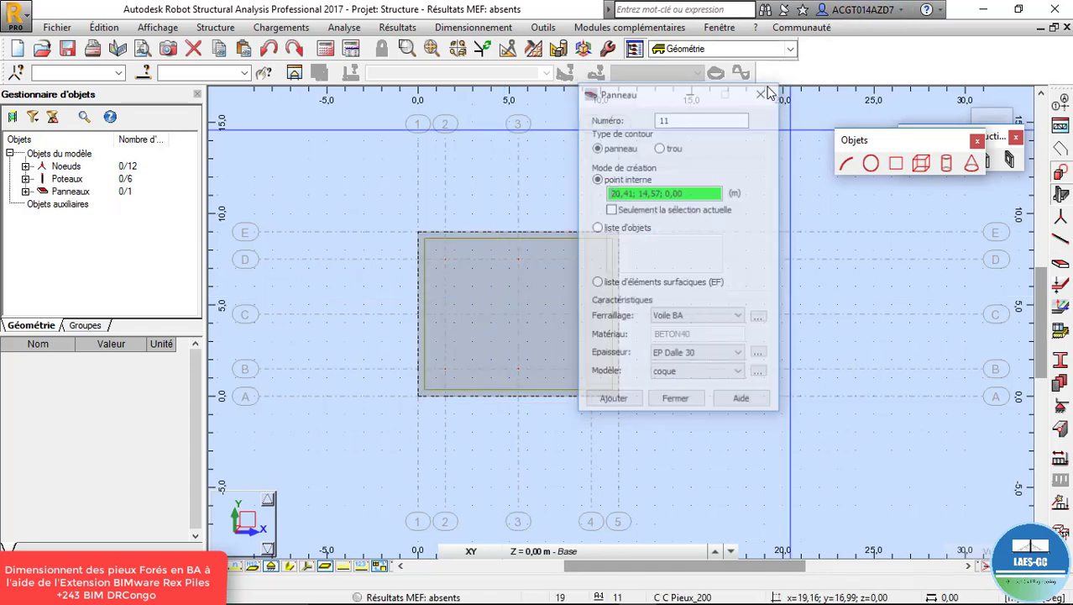
right_click(591, 197)
left_click(634, 260)
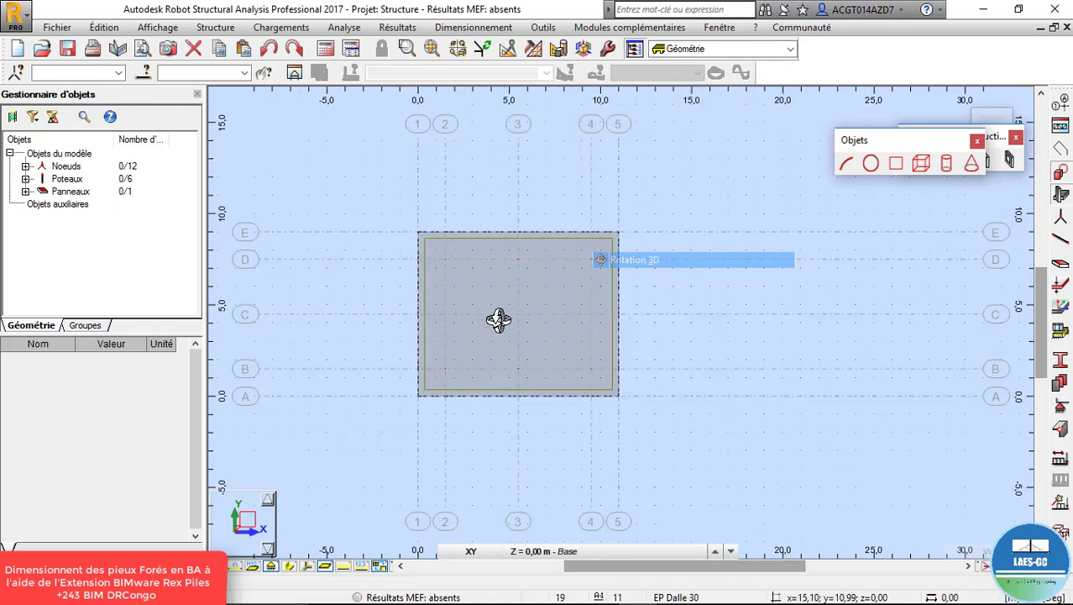
left_click_drag(499, 318, 559, 185)
left_click_drag(578, 367, 602, 366)
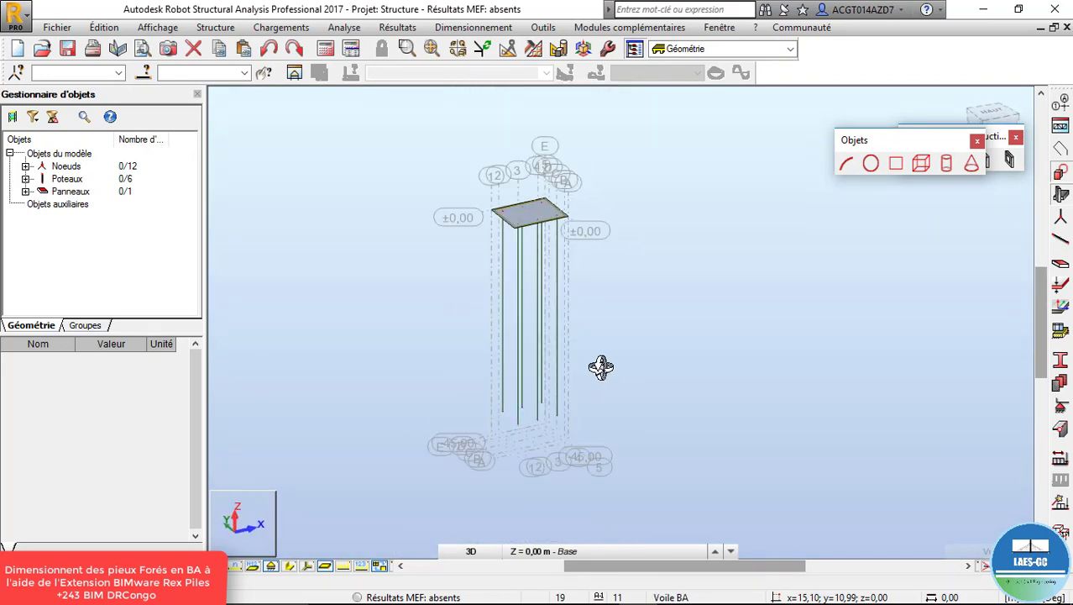
mouse_move(511, 398)
left_mouse_down()
mouse_move(496, 415)
mouse_move(517, 408)
left_mouse_up()
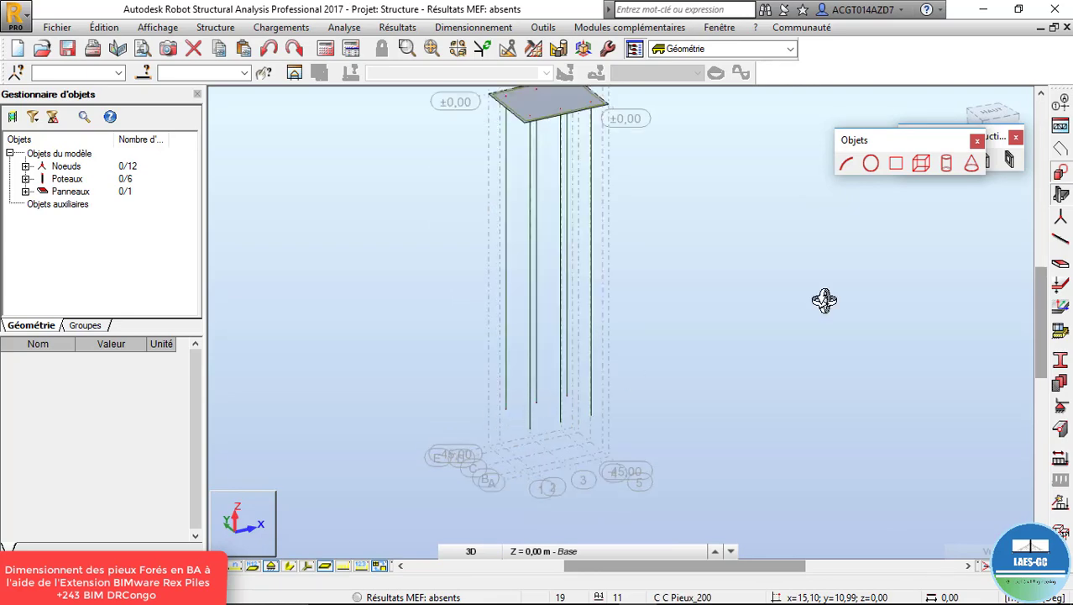
Replace the -45 m Z construction level with one at -40 m and apply the updated grid
left_click(1064, 105)
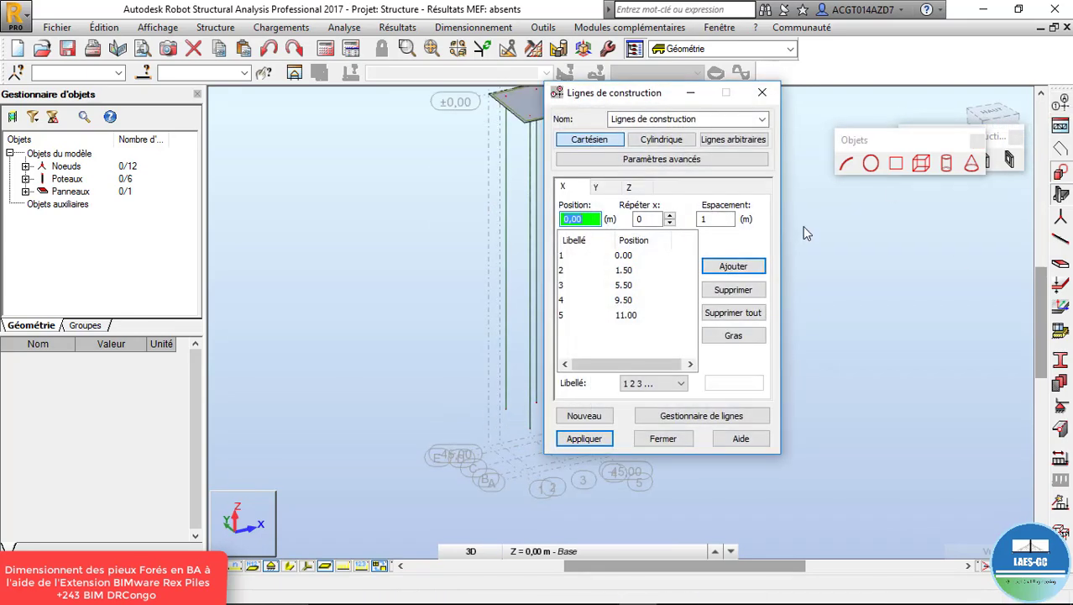
left_click(630, 187)
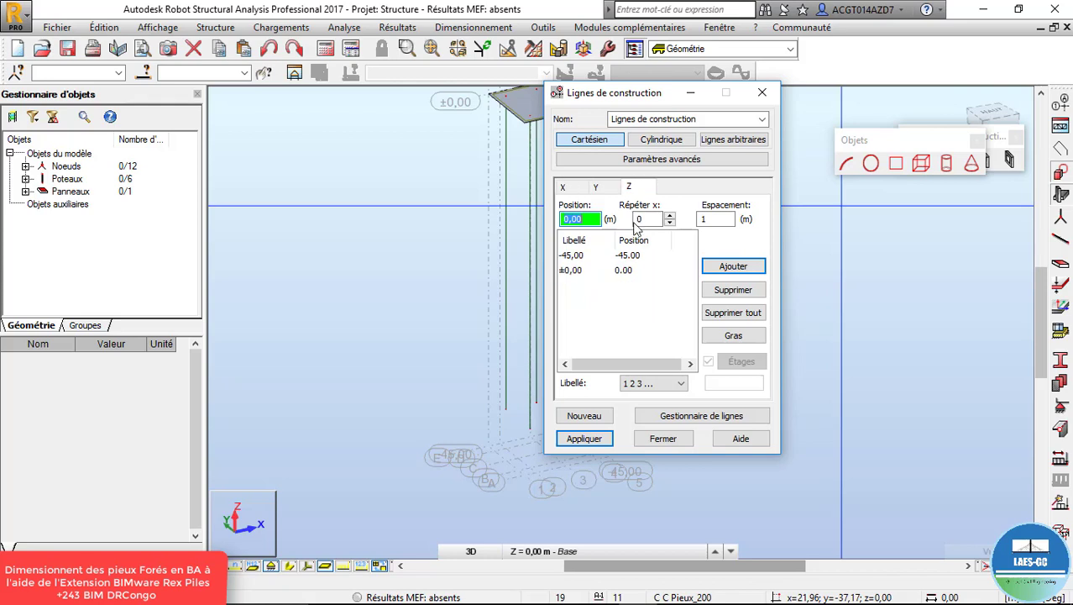
left_click(628, 256)
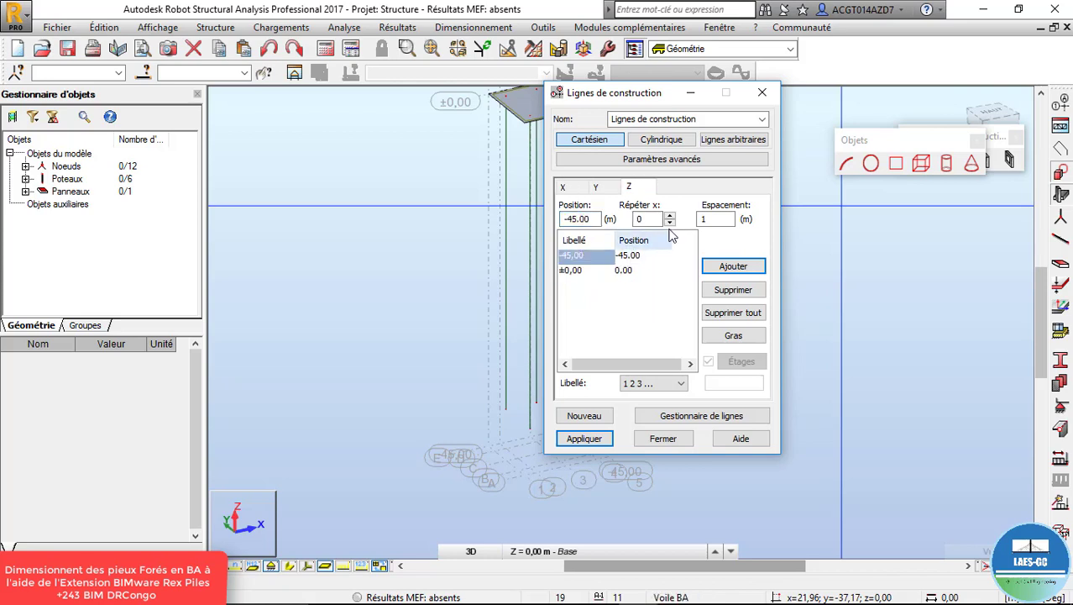
left_click(734, 292)
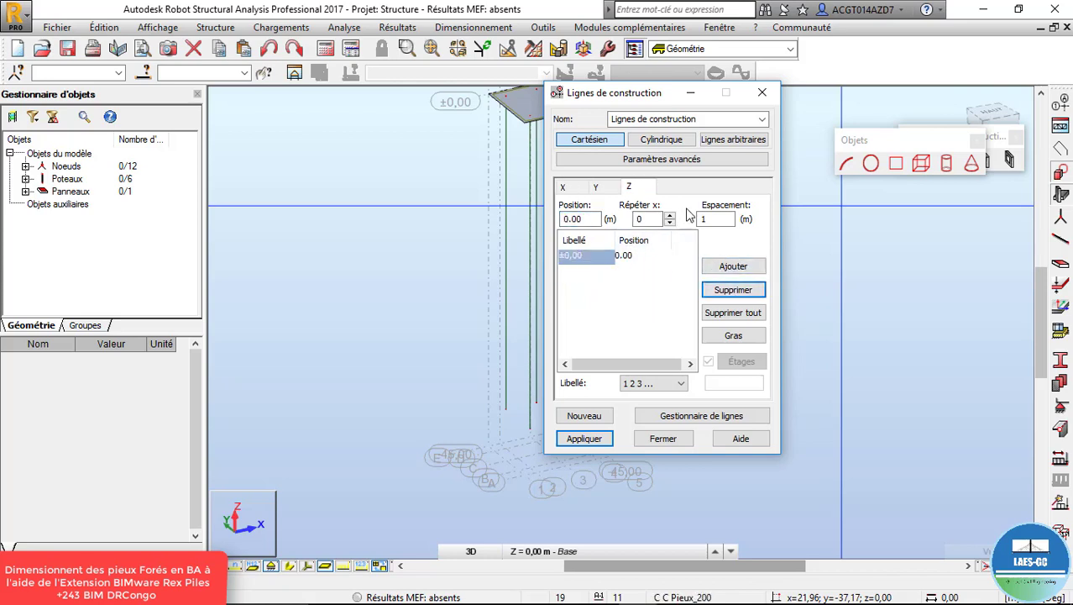
left_click(669, 215)
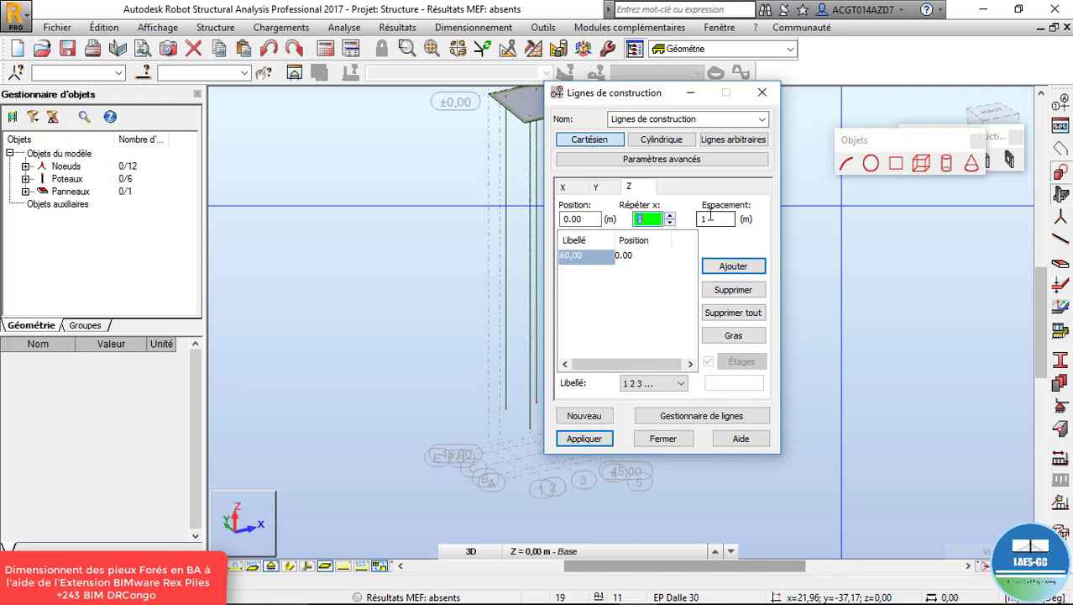
left_click(711, 216)
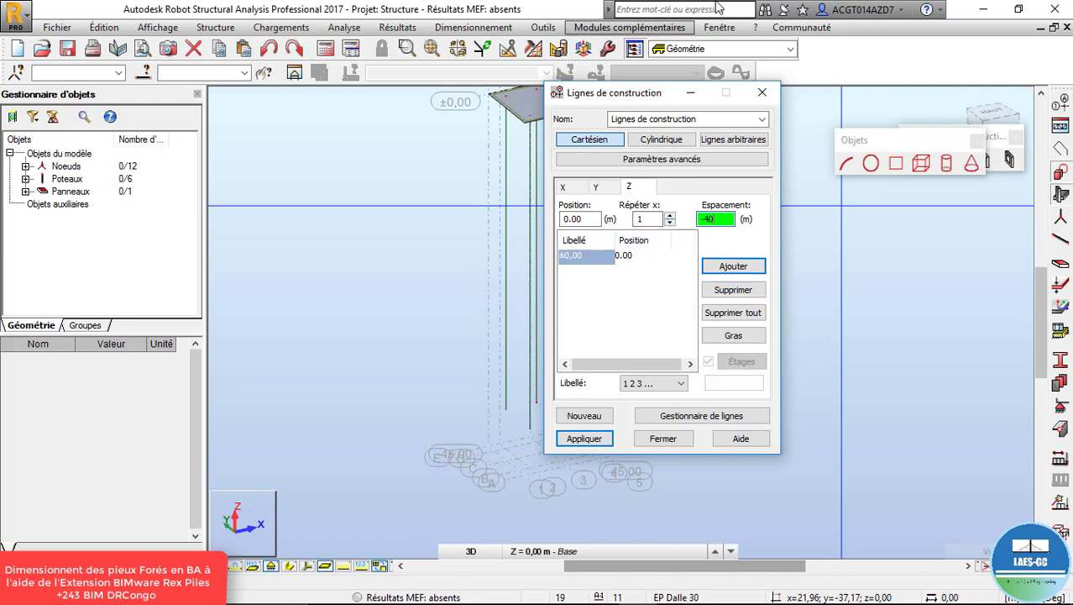
left_click(733, 266)
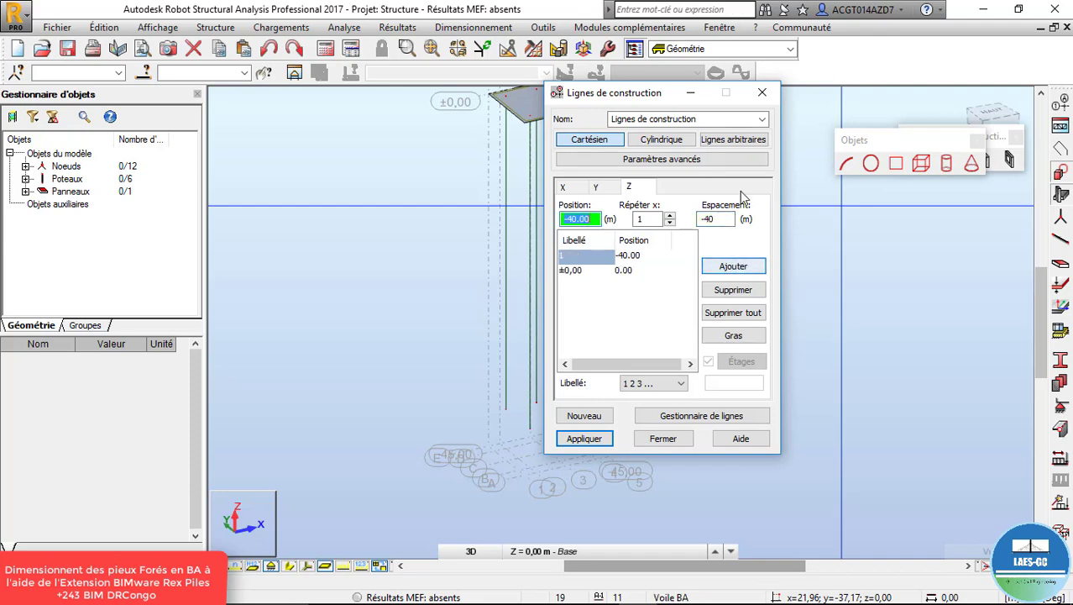
left_click(586, 438)
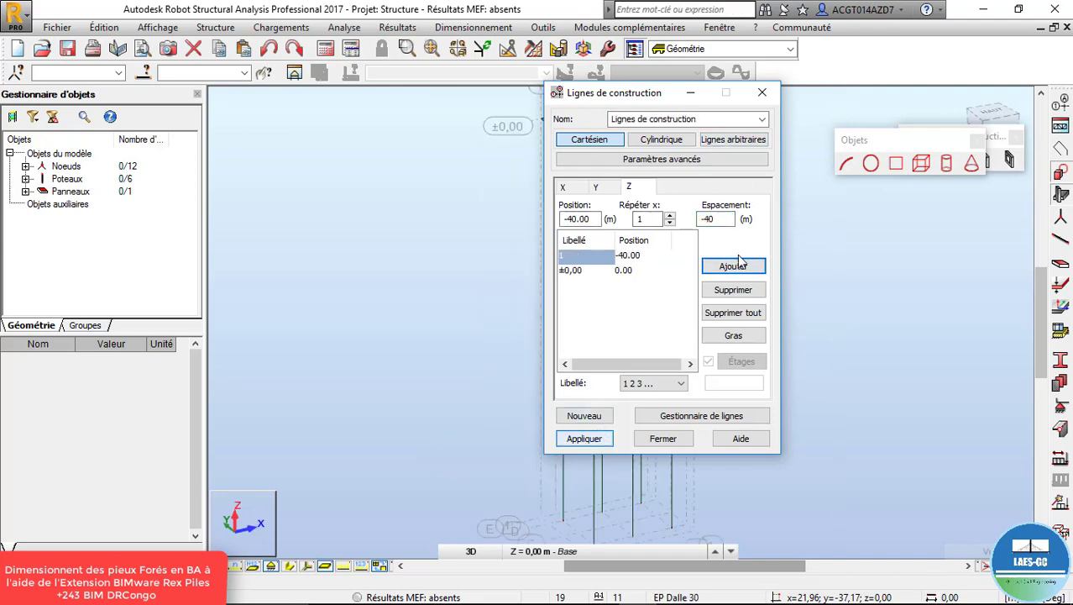
left_click(762, 92)
Save the project as PIEUX FORE in the Autodesk BIM Training folder
scroll(479, 235, "down", 3)
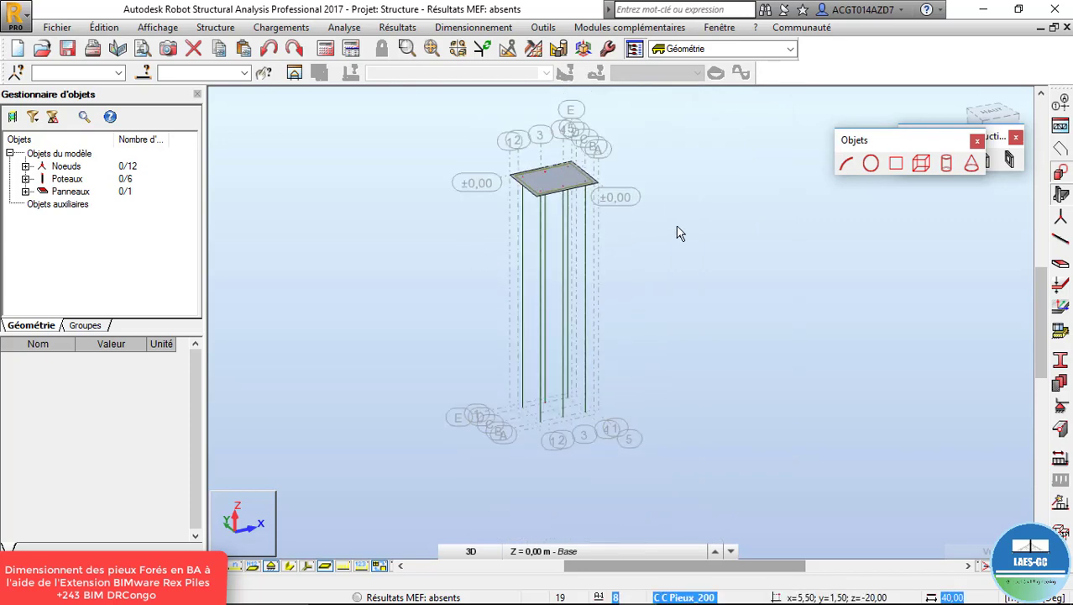
right_click(590, 197)
left_click(662, 261)
left_click_drag(558, 191, 554, 225)
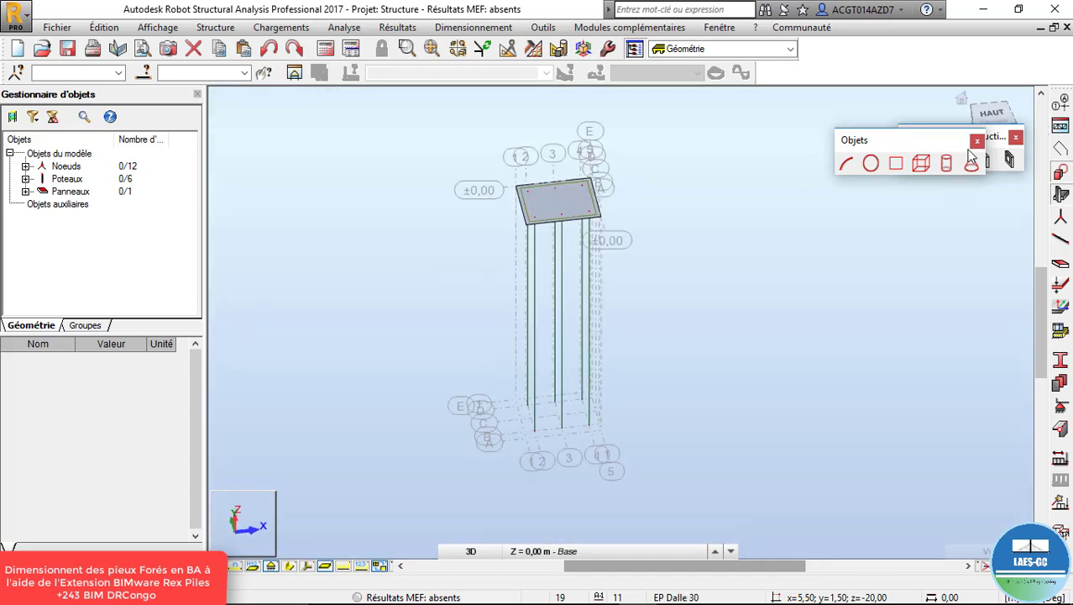
left_click(769, 226)
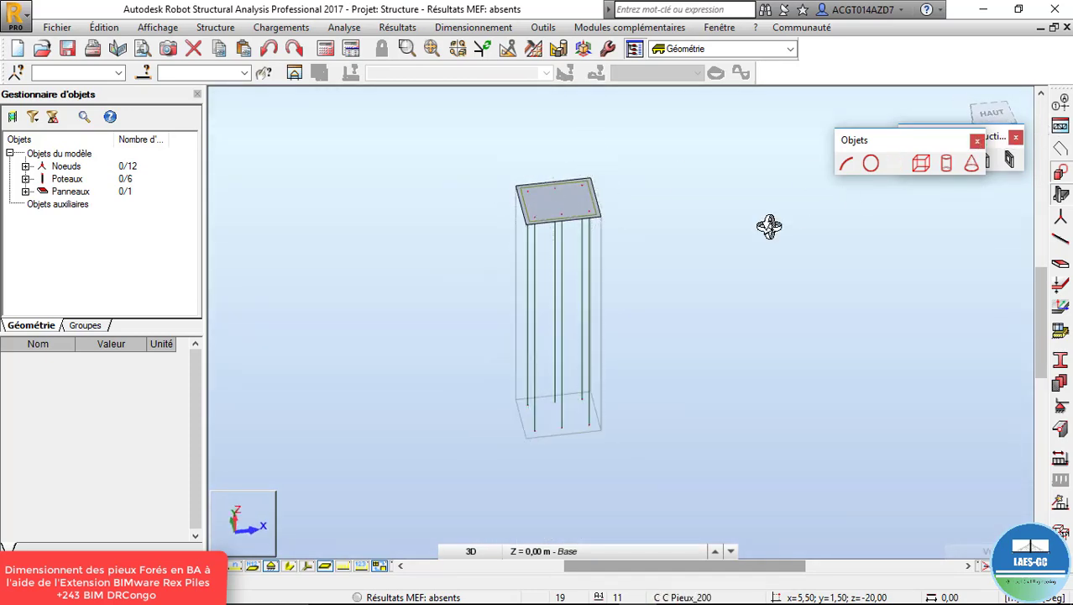
key("Escape")
key("Escape")
key("ctrl+s")
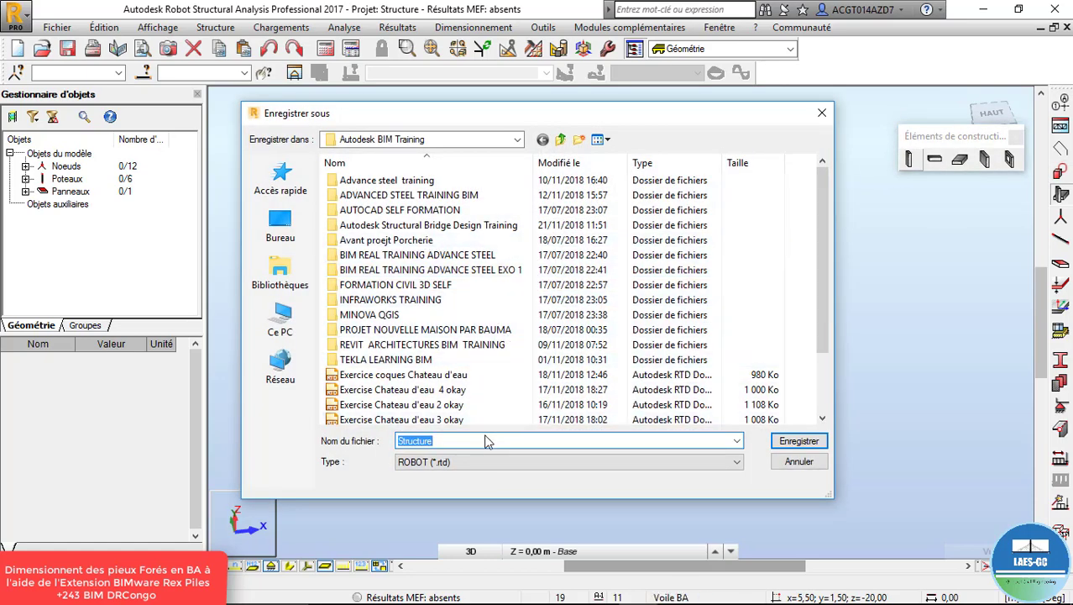
type("PIUE")
left_click(796, 441)
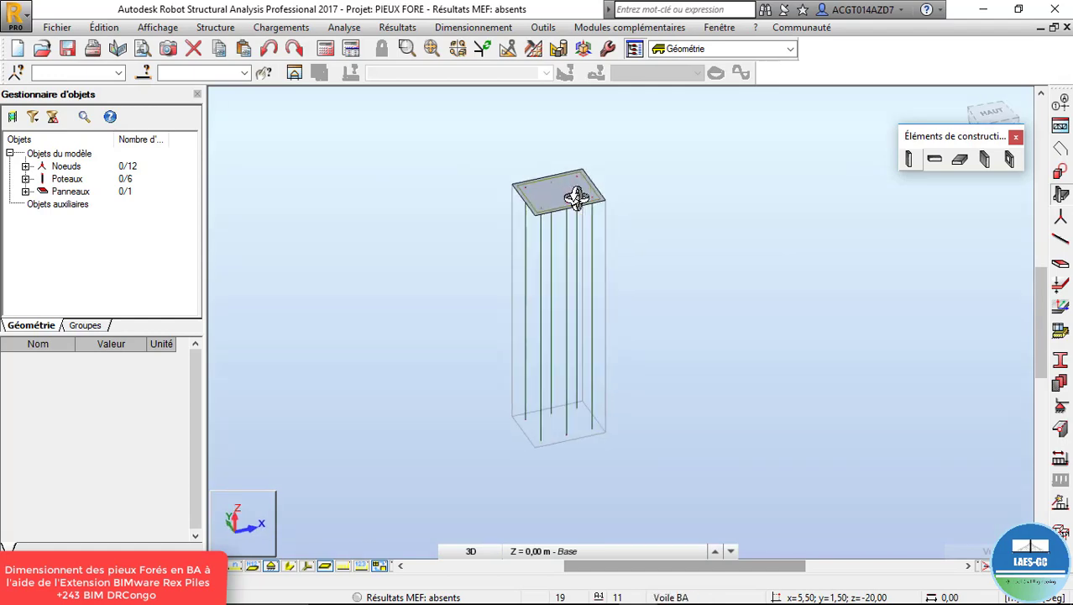
Define a permanent structural load case named G1 and add it to the list of cases
scroll(578, 180, "up", 5)
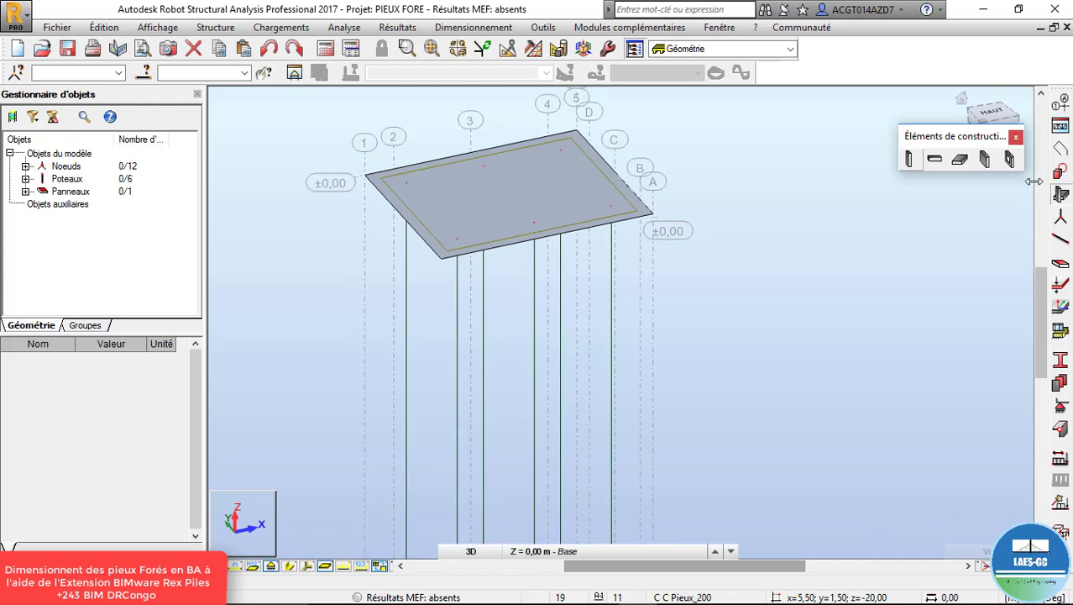
left_click(1060, 459)
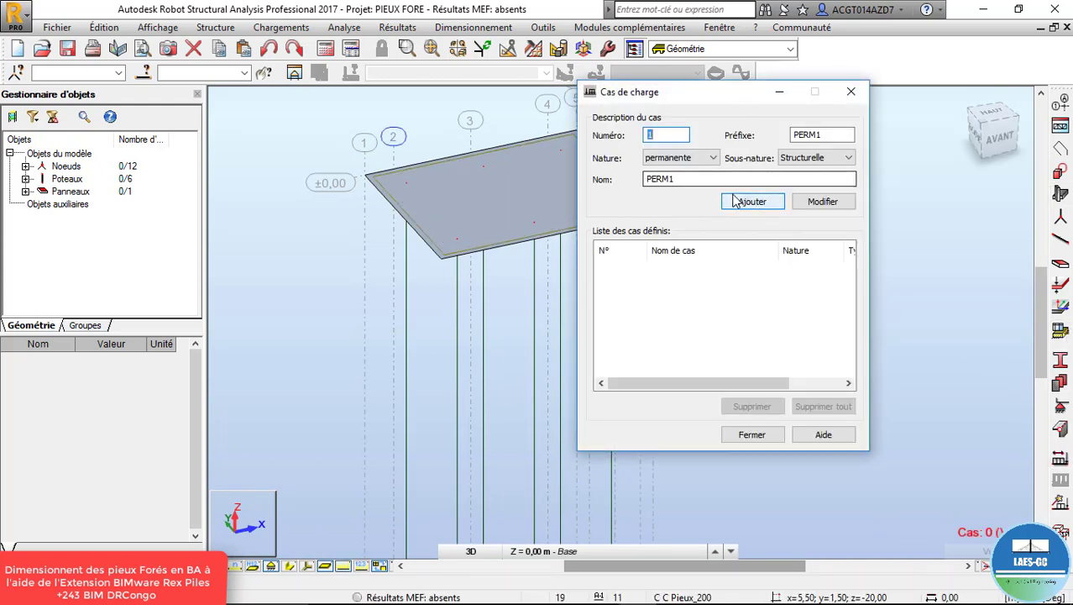
left_click_drag(724, 180, 480, 182)
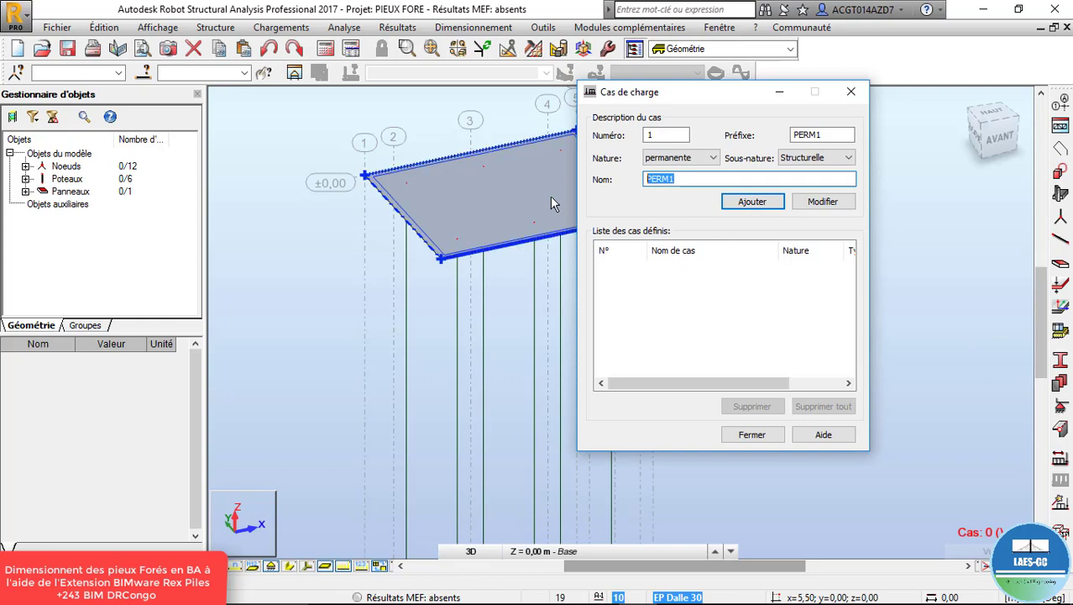
type("G1")
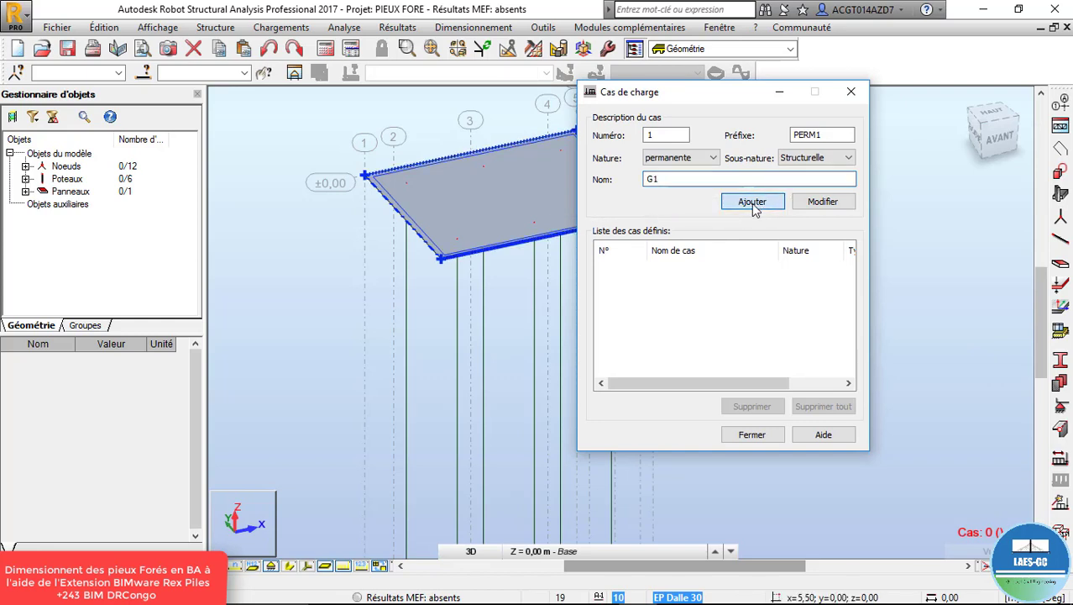
left_click(752, 204)
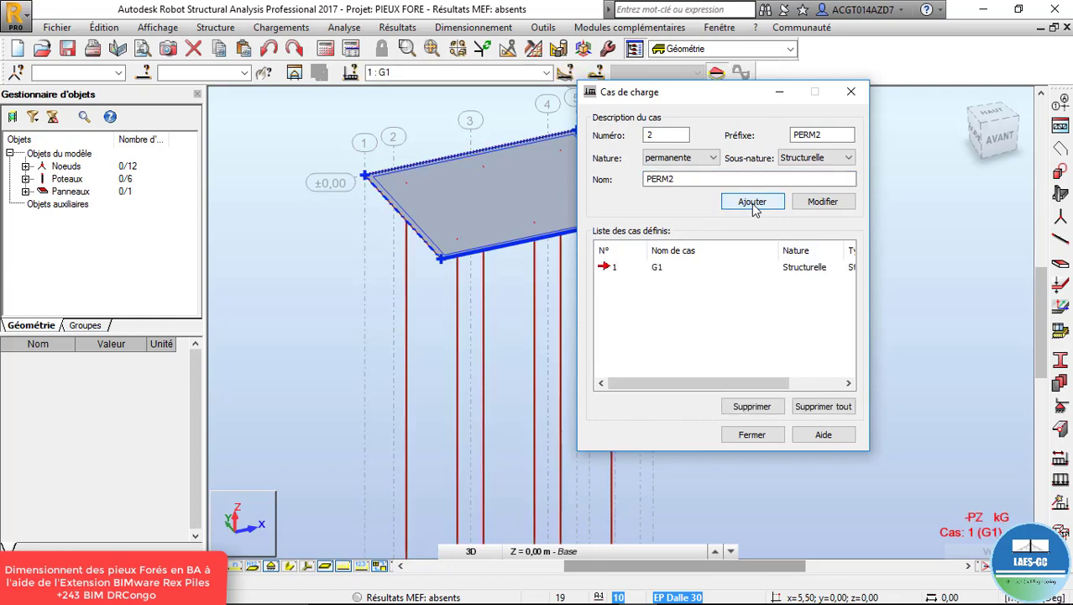
Add a d'exploitation load case of Catégorie A named Q1, and finish defining the load cases
left_click(693, 158)
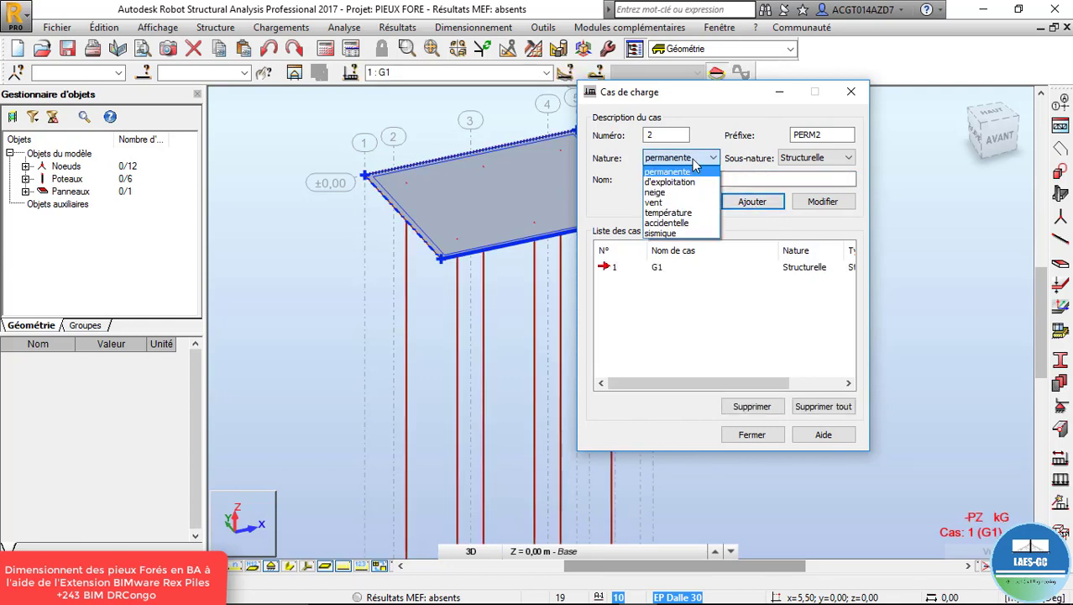
left_click(686, 182)
double_click(690, 179)
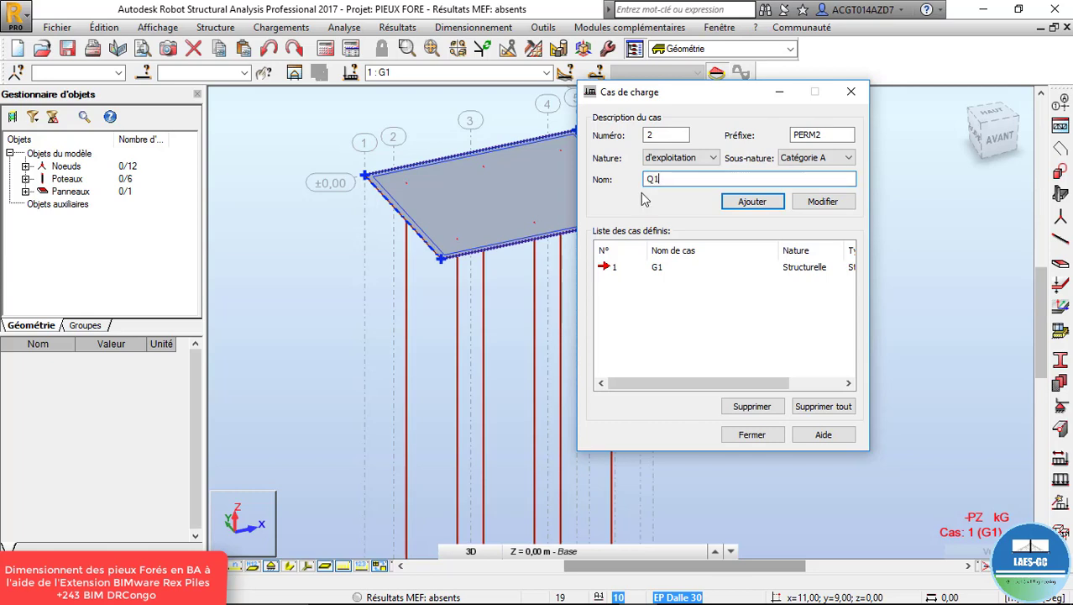
left_click(764, 201)
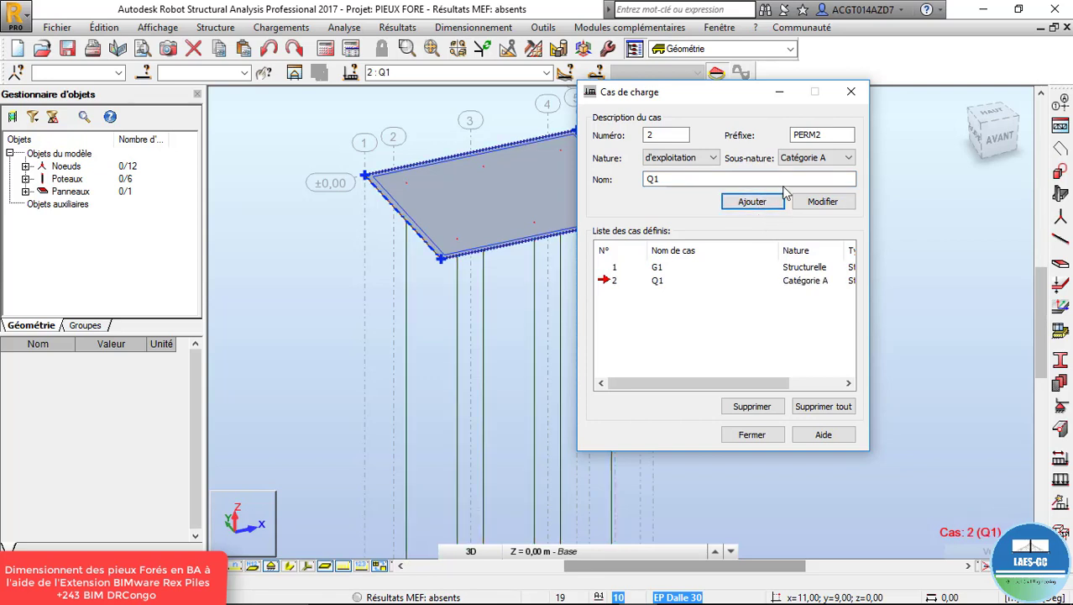
left_click(851, 95)
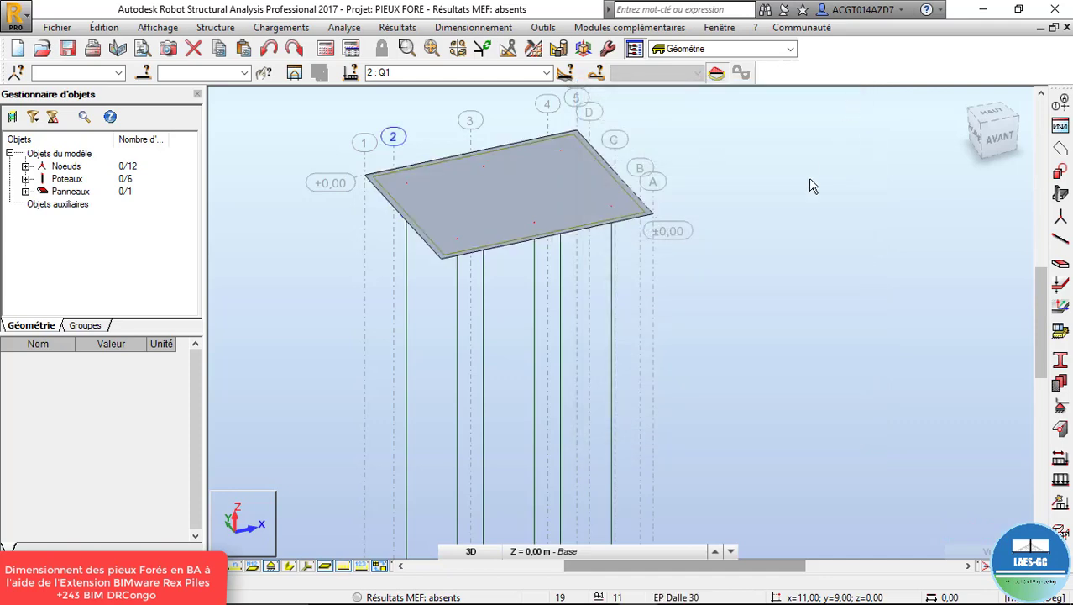
Open the surface load definitions for case Q1 and select the pile cap panel as the target
right_click(700, 179)
left_click(760, 242)
left_click_drag(739, 252, 450, 225)
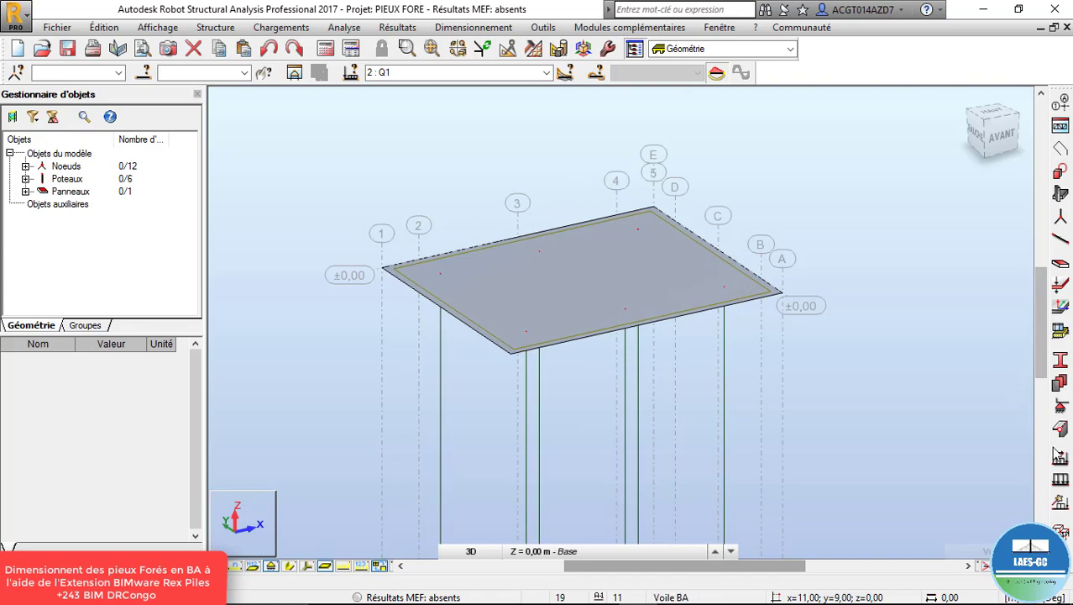
left_click(1060, 486)
right_click(759, 168)
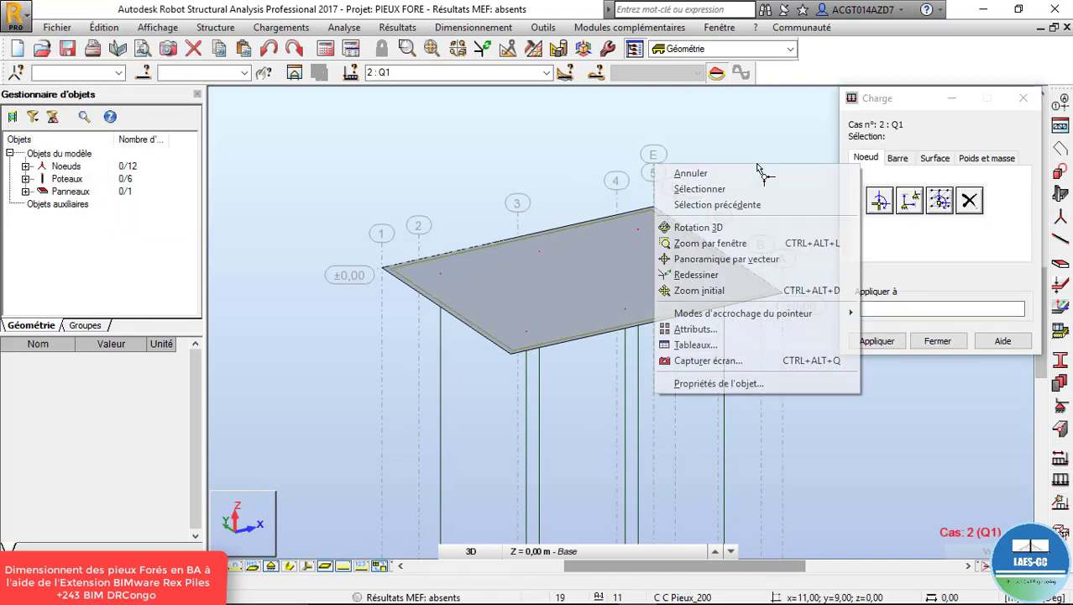
left_click(721, 176)
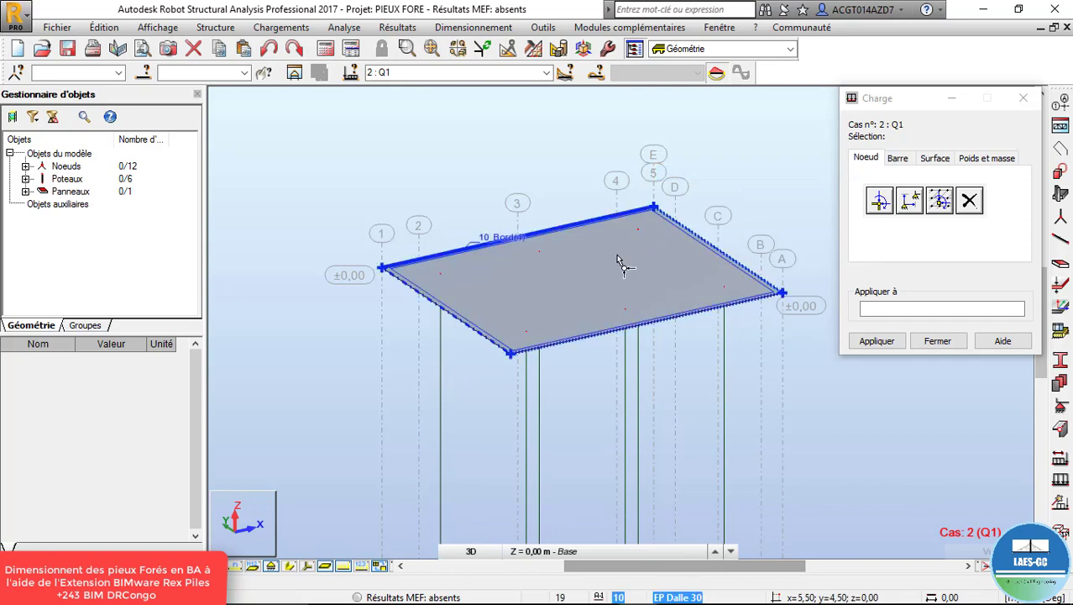
left_click(938, 160)
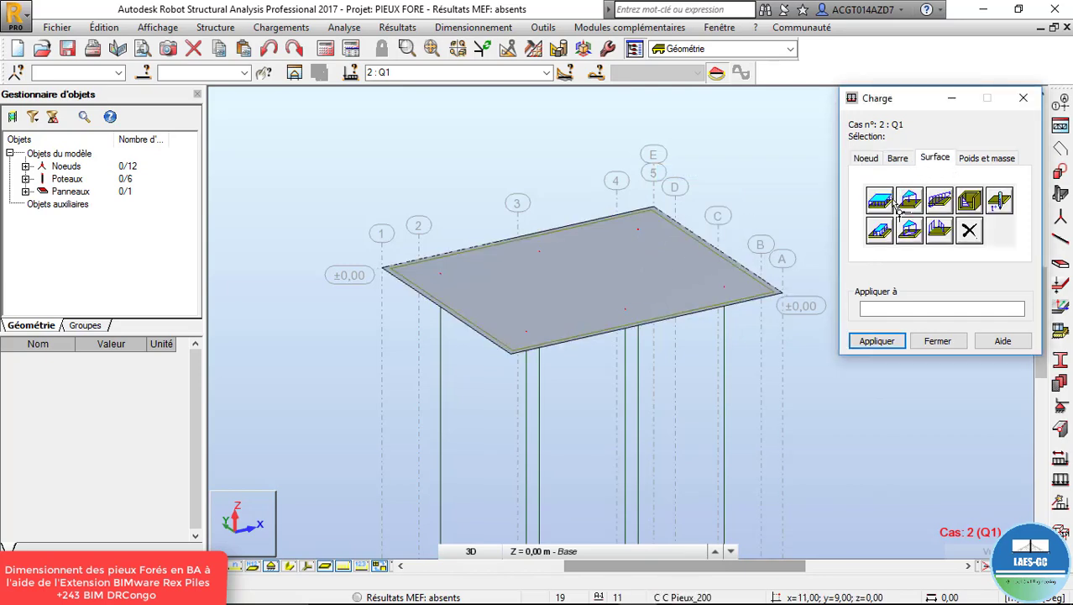
right_click(621, 175)
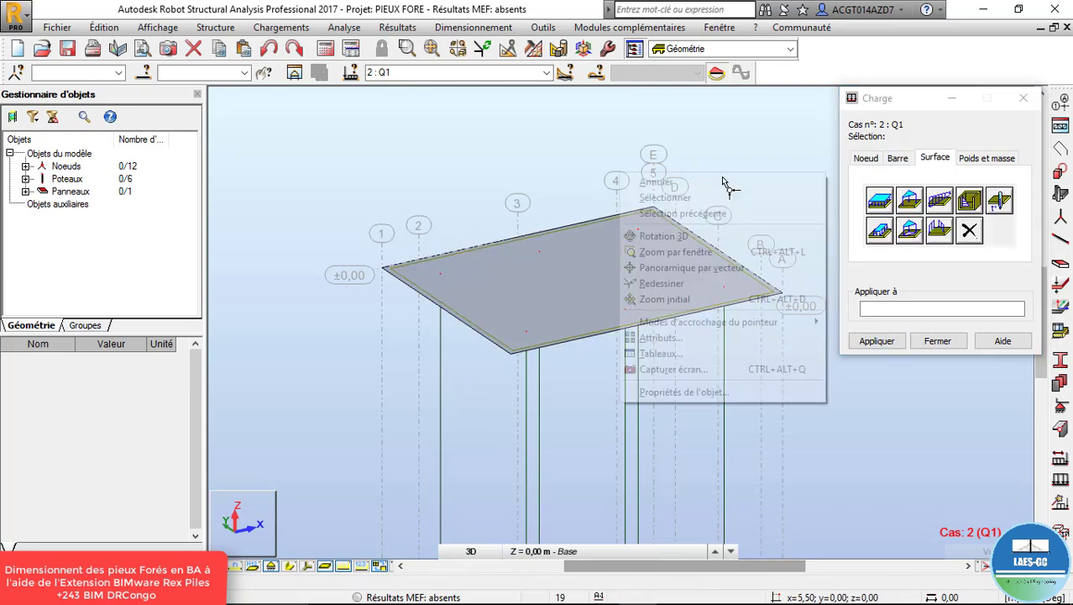
left_click(713, 197)
left_click(657, 274)
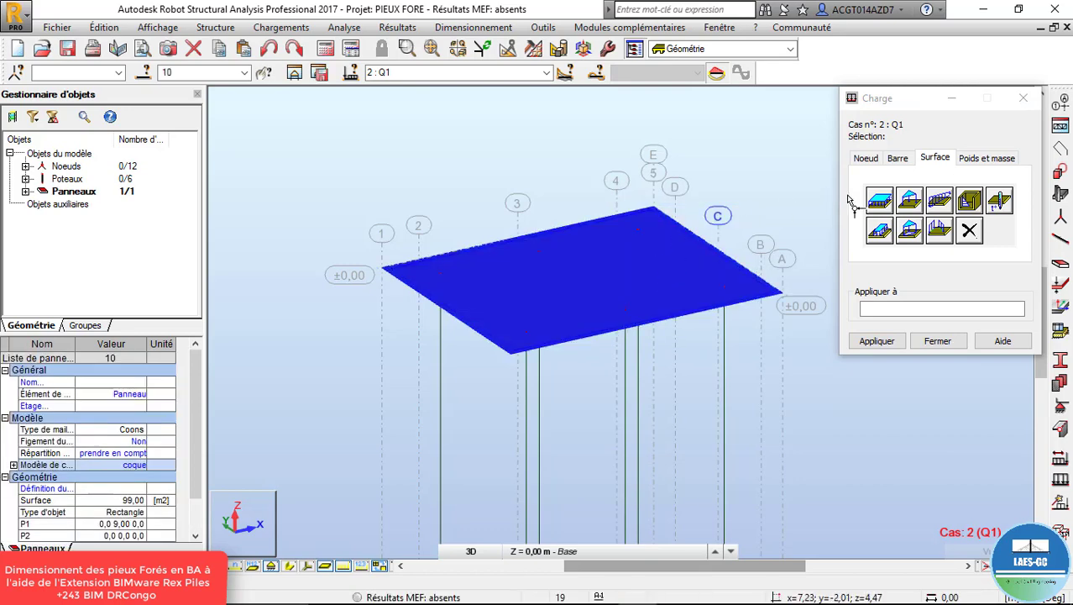
Try to add a uniform surface load on contour of -5 kPa in Z on the cap panel
left_click(880, 232)
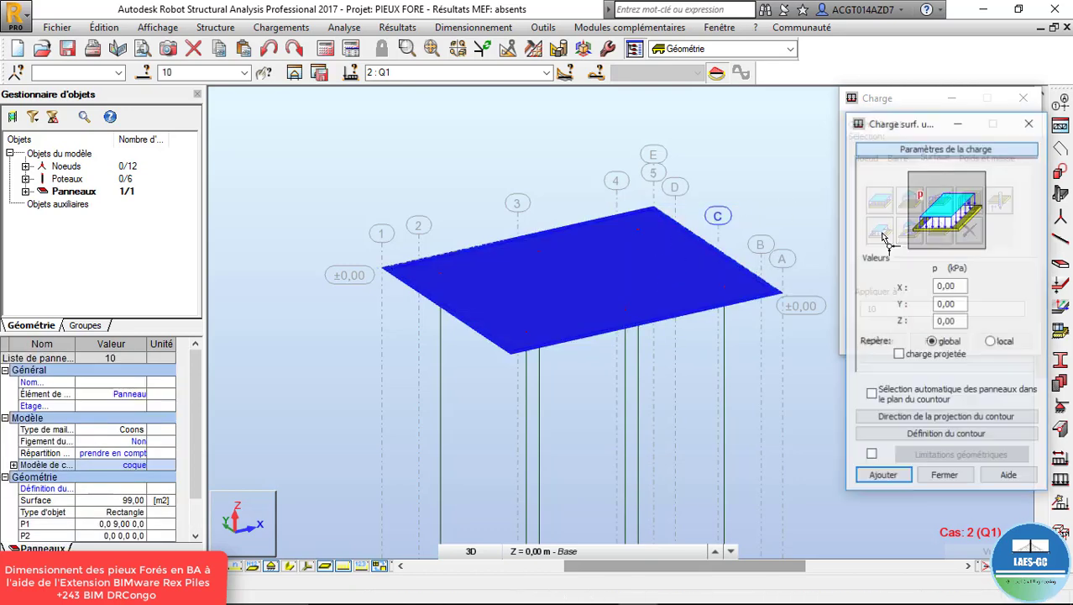
double_click(962, 322)
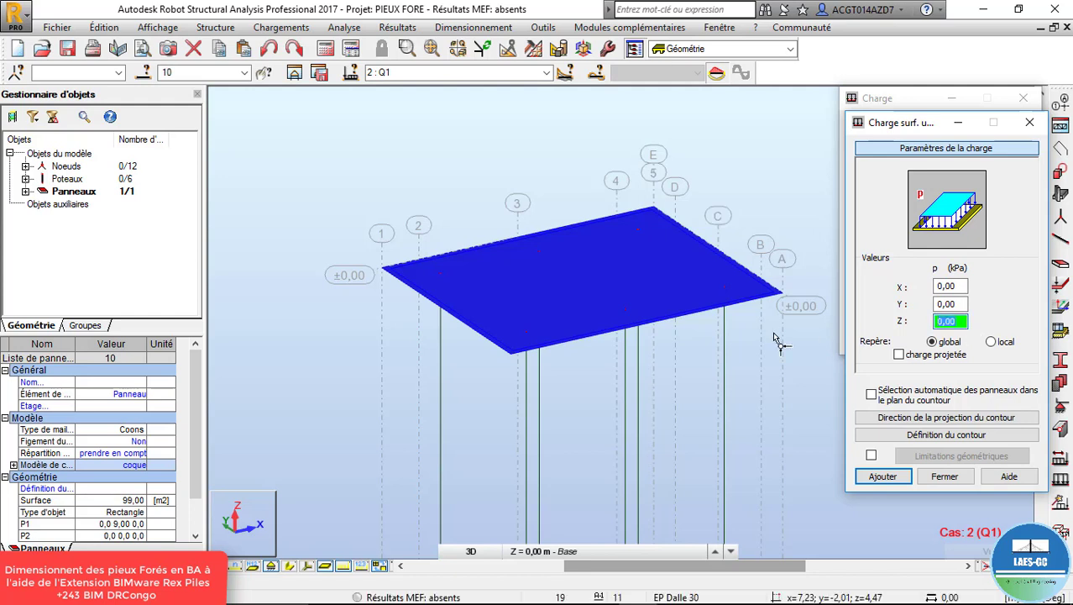
key("BackSpace")
left_click(884, 476)
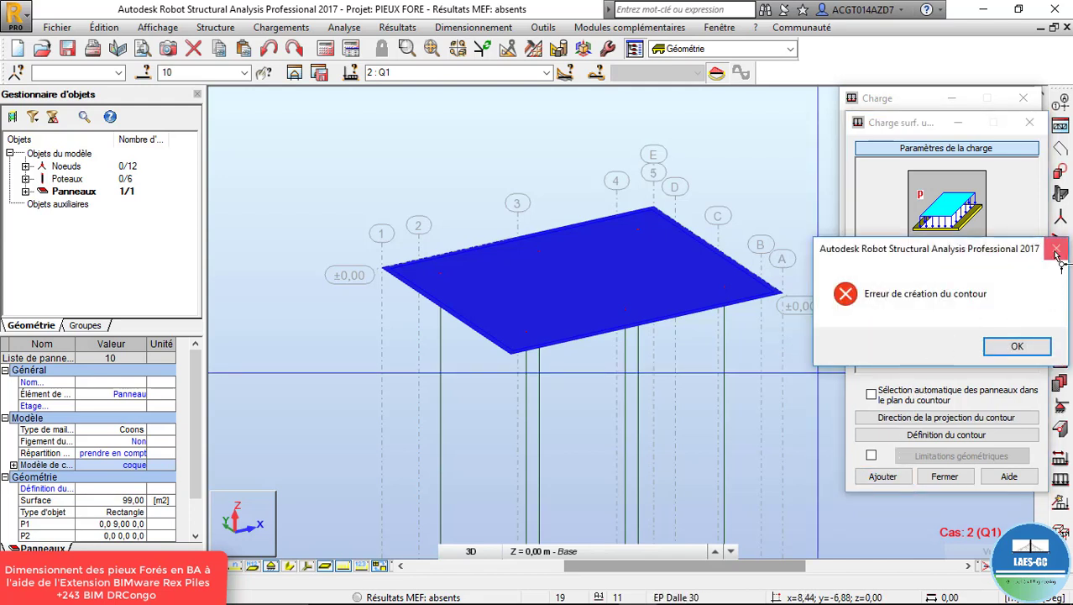
left_click(1056, 247)
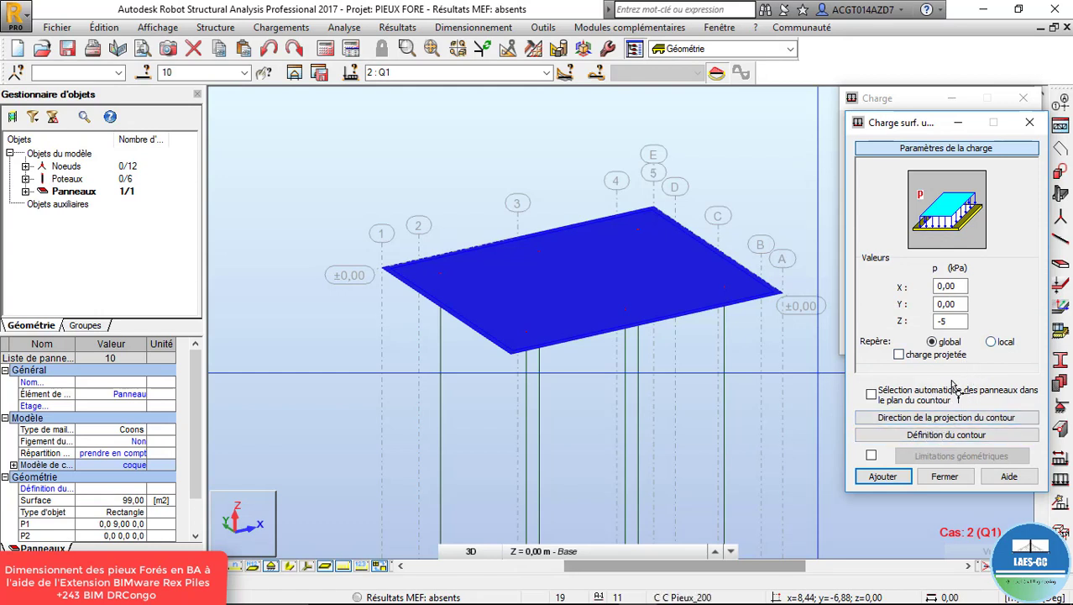
left_click(947, 434)
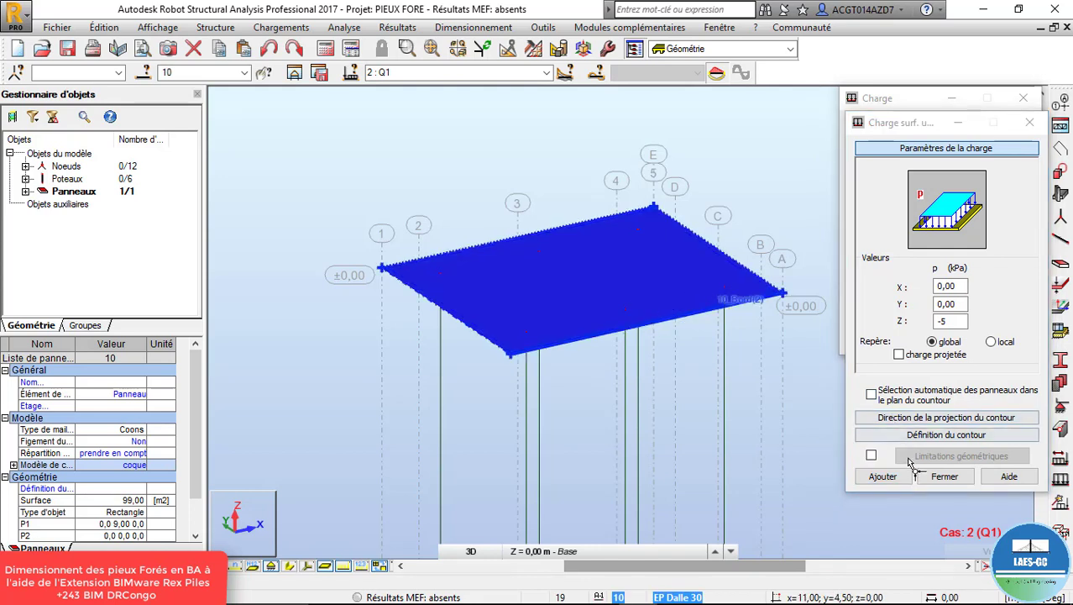
left_click(882, 476)
left_click(1056, 248)
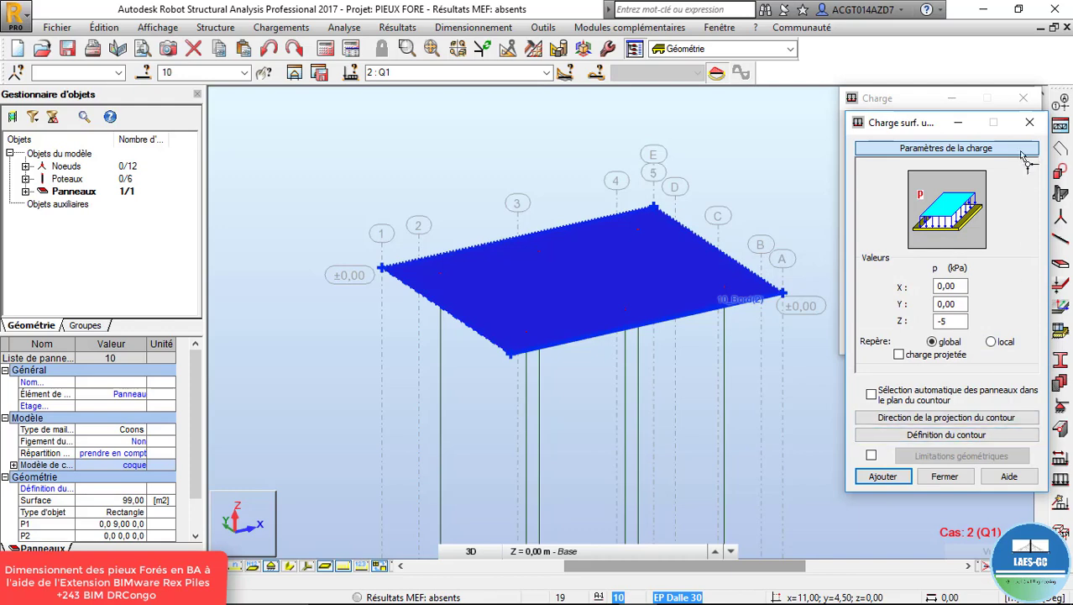
left_click(1029, 122)
Apply a uniform surface load of -5 kPa in Z to the cap panel in case Q1 and deselect the panel
left_click(879, 202)
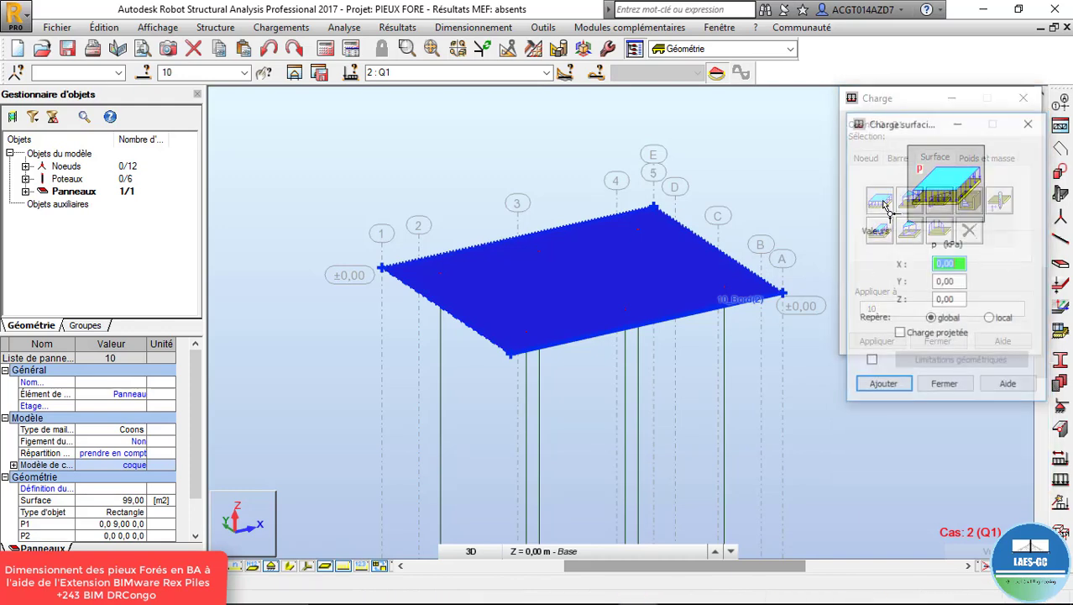
left_click(961, 300)
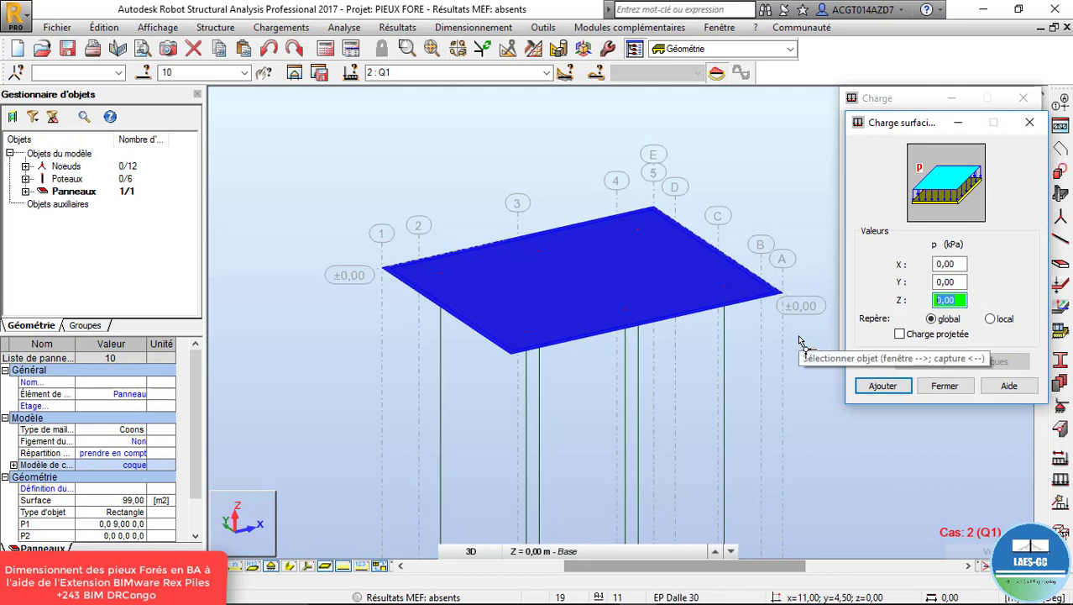
type("-5")
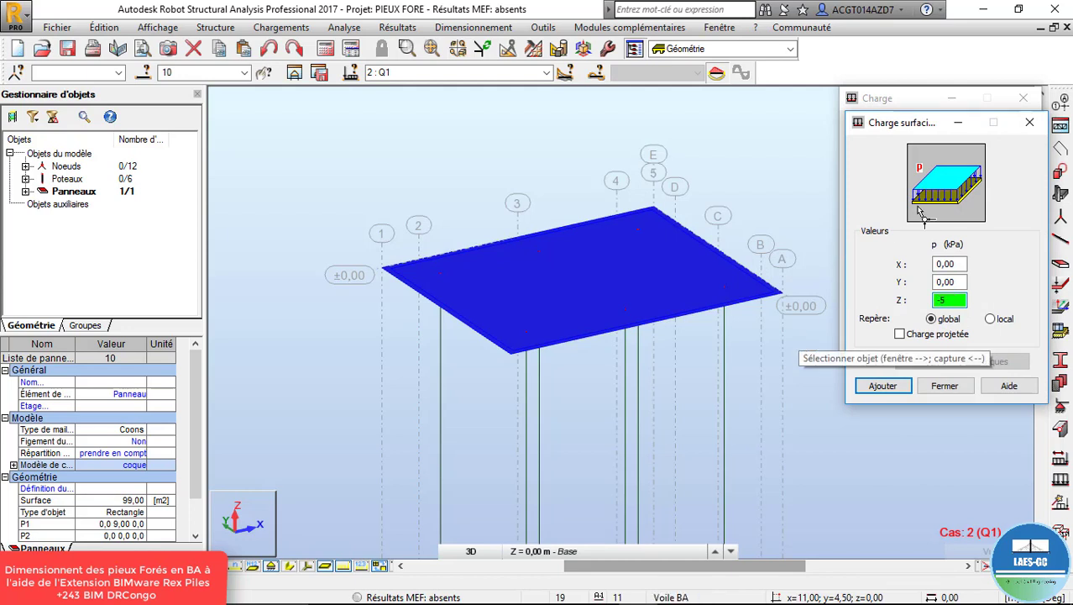
left_click(886, 386)
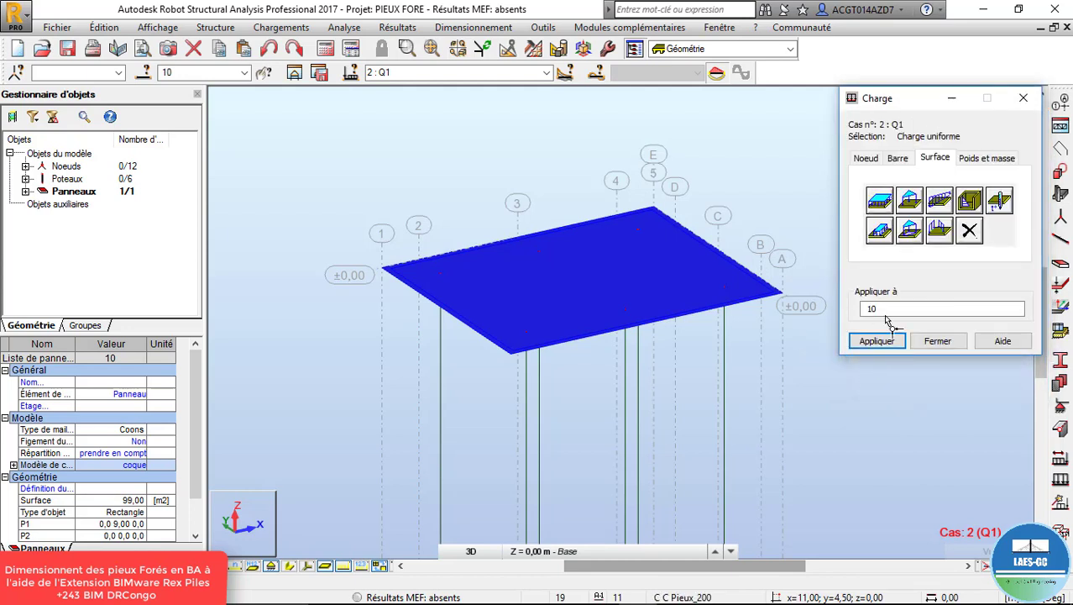
left_click(881, 341)
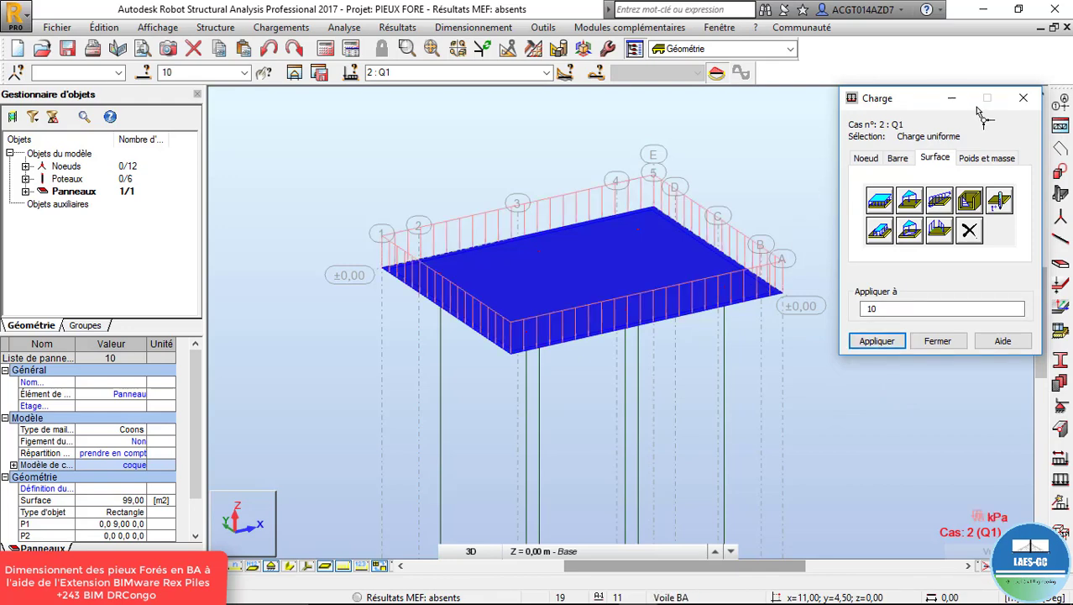
left_click(1023, 98)
right_click(944, 186)
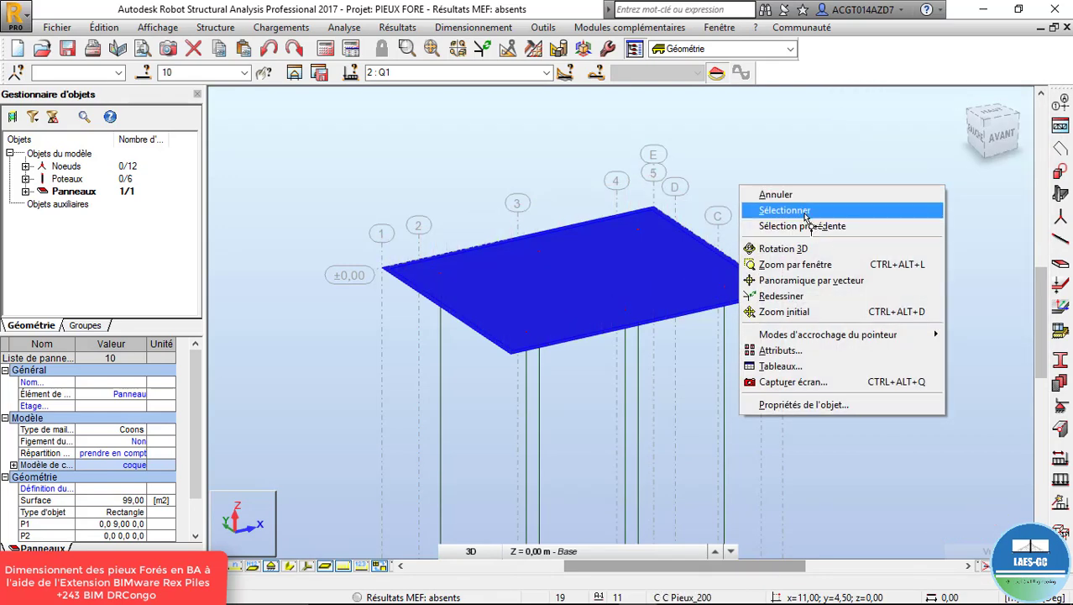
left_click(802, 195)
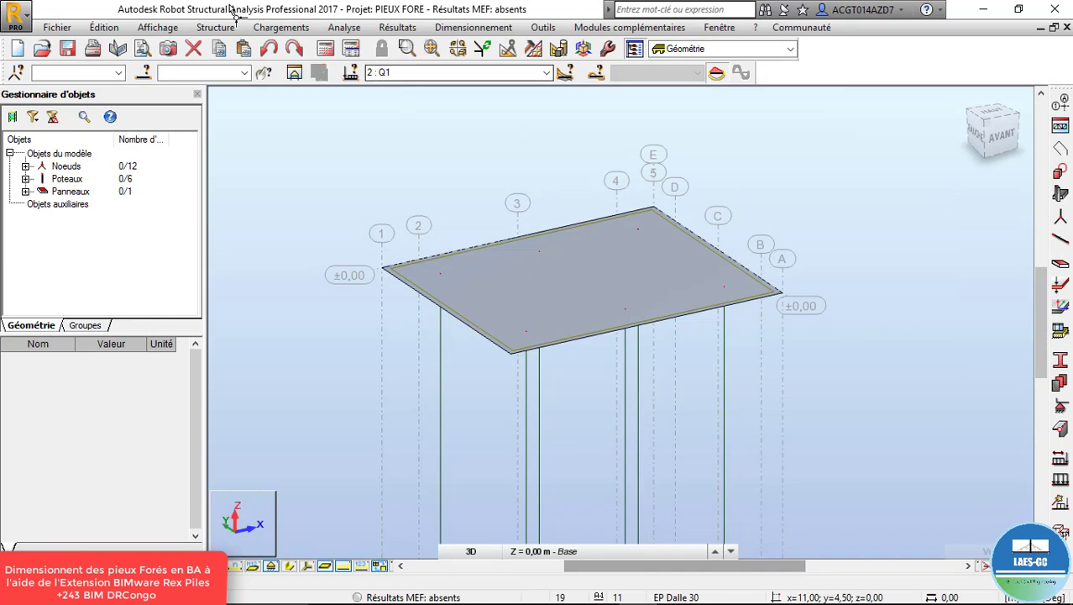
Create a manual load combination of type ELS named G+Q
left_click(280, 27)
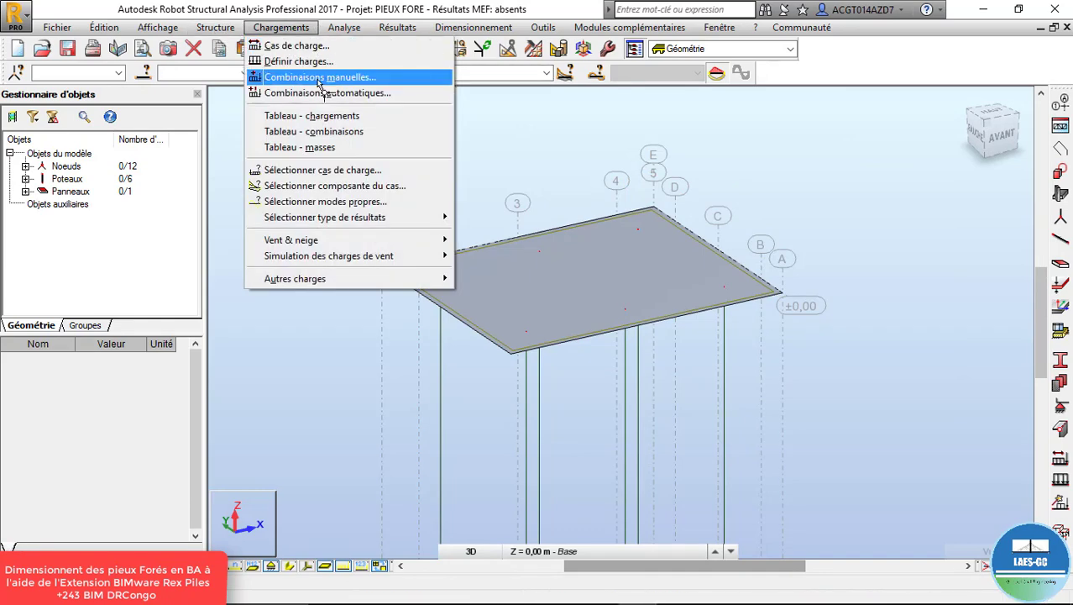
left_click(367, 82)
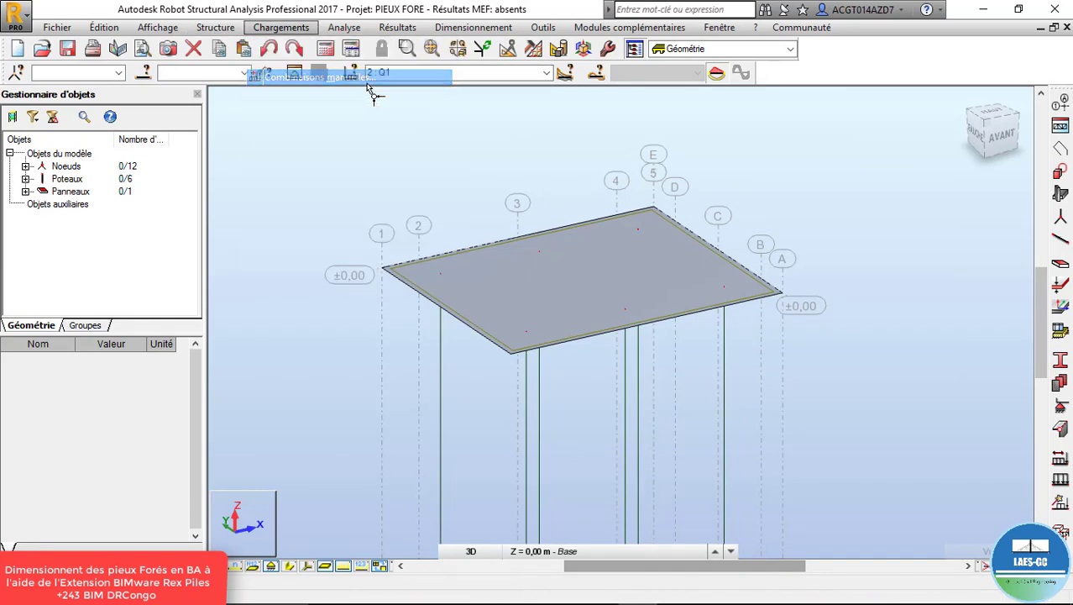
left_click(550, 279)
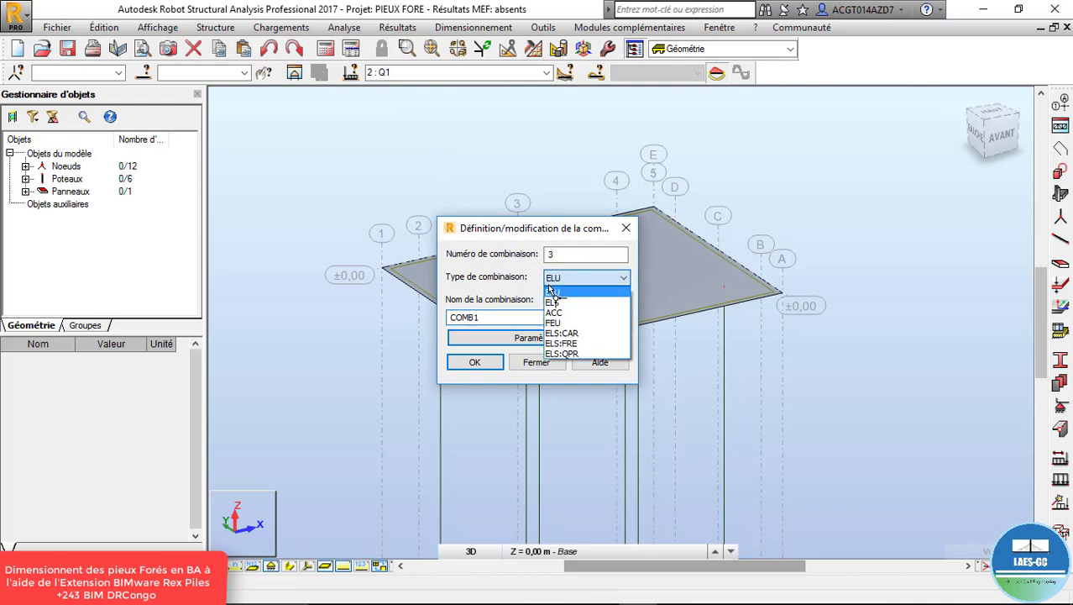
left_click(554, 301)
double_click(539, 316)
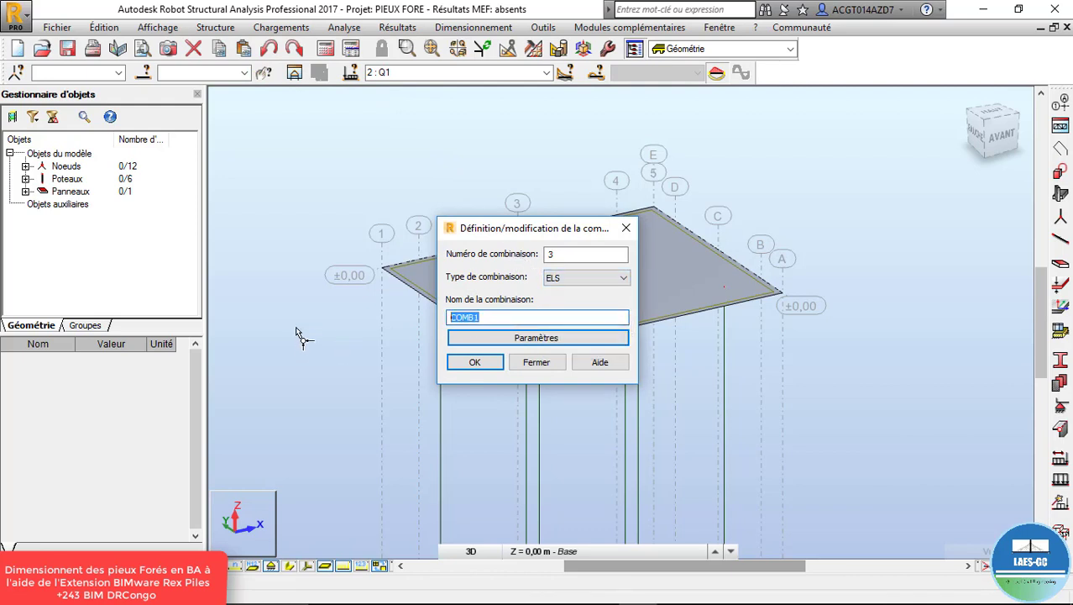
type("G+Q")
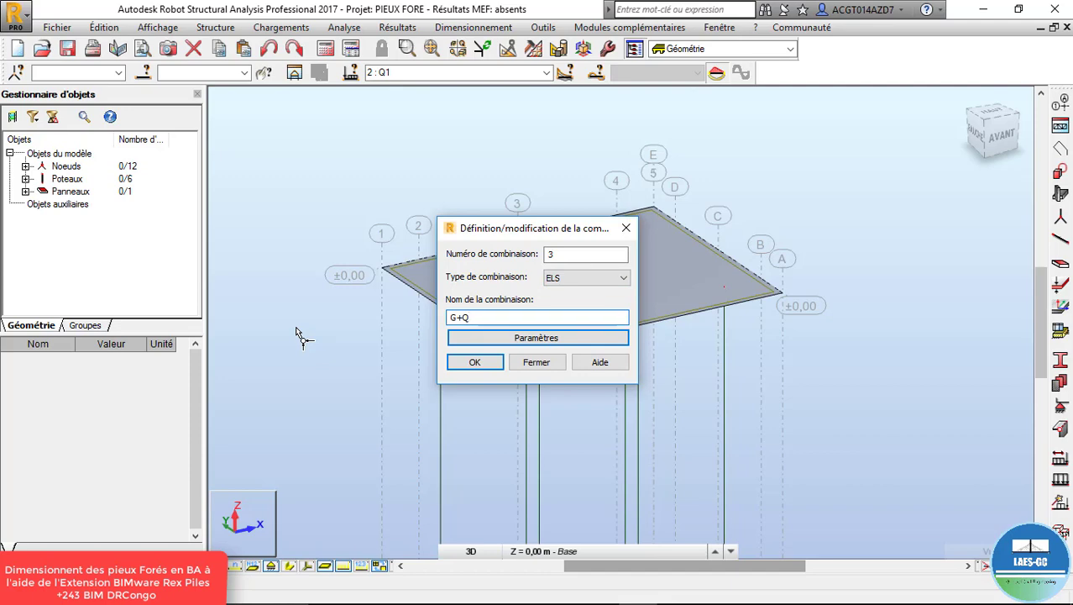
left_click(461, 362)
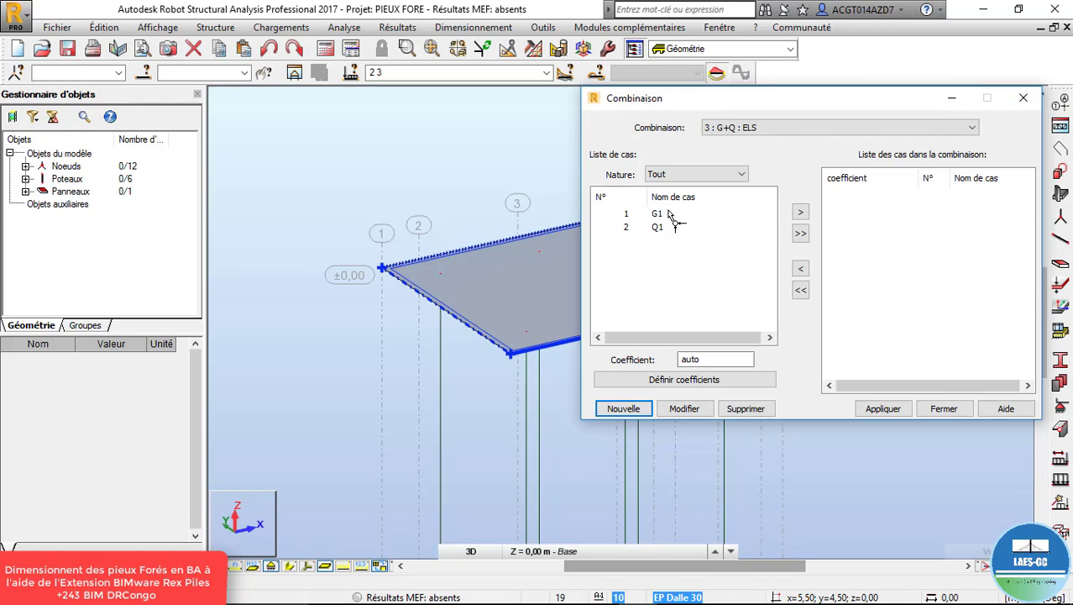
Add cases G1 and Q1 with automatic coefficients to the G+Q combination and apply it
left_click(627, 214)
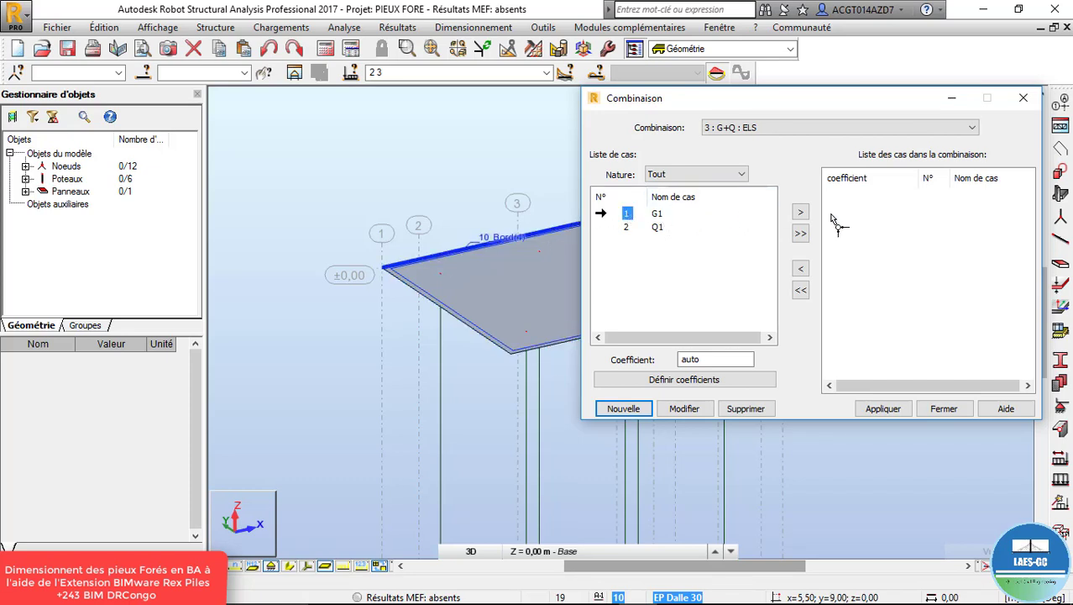
left_click(802, 212)
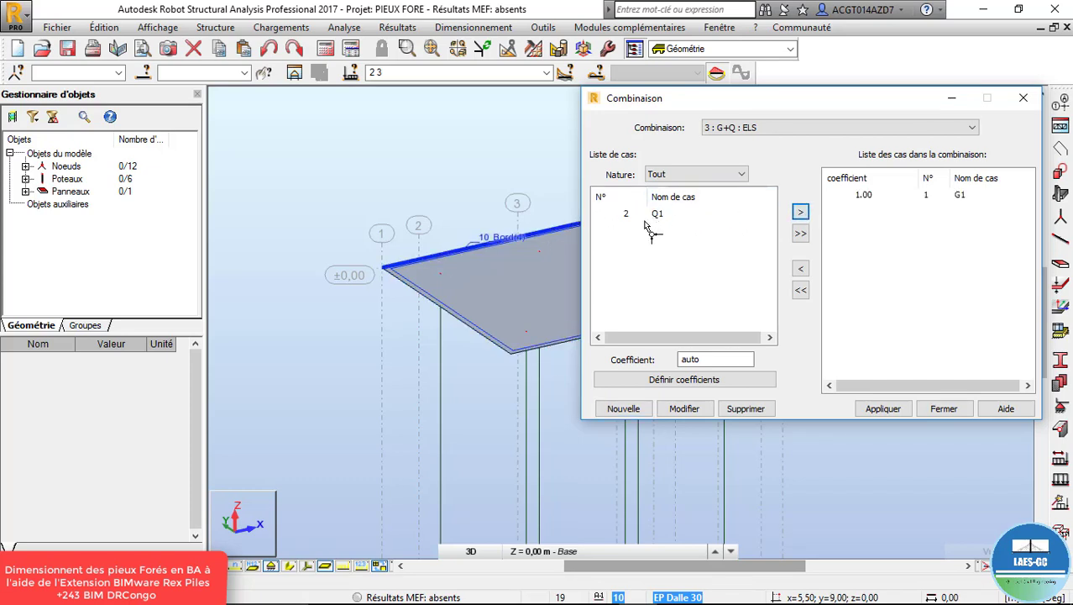
left_click(802, 212)
left_click(881, 408)
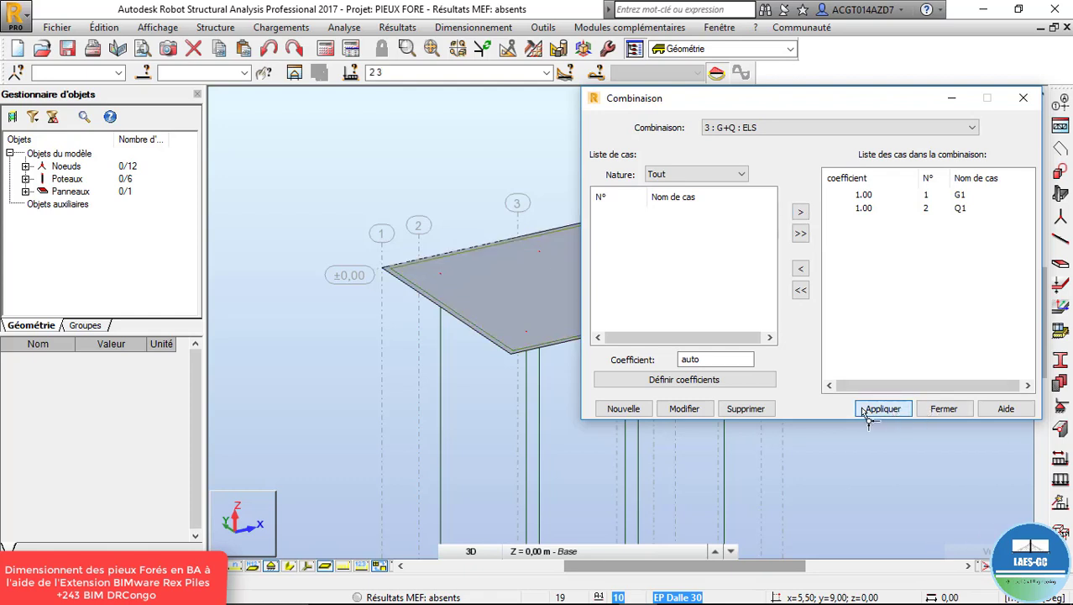
Create a new load combination of type ELU named 1.35G+1.5Q
left_click(625, 409)
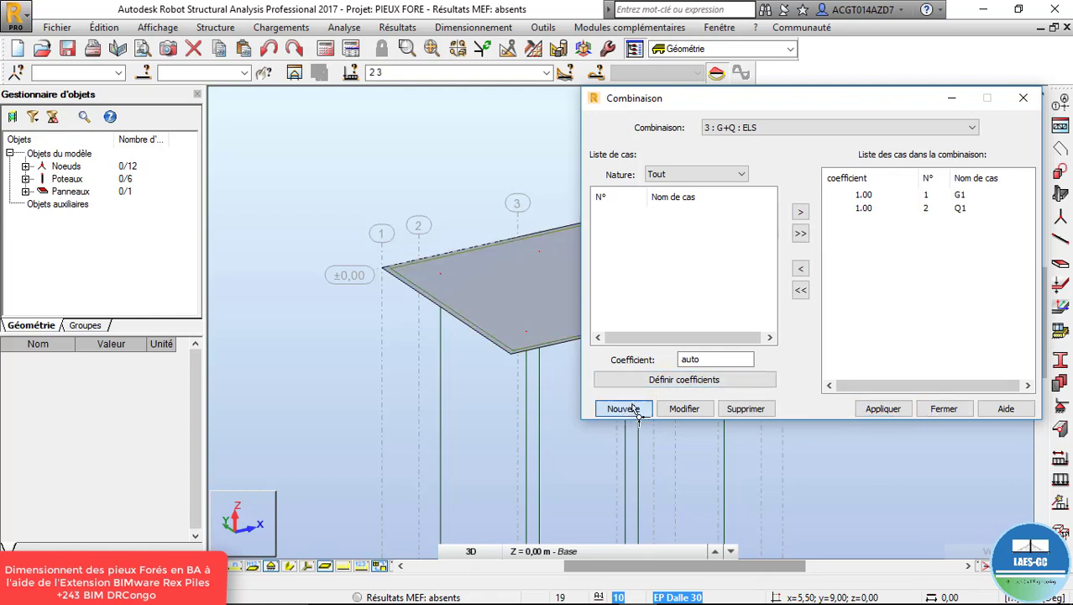
left_click_drag(775, 270, 664, 281)
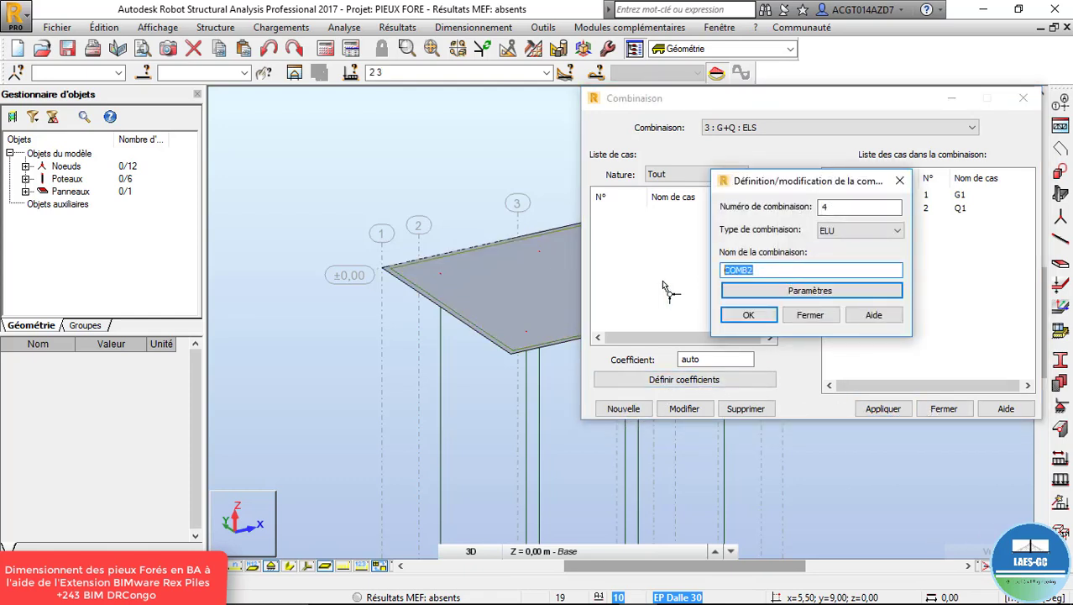
type("1.35G+1.5Q")
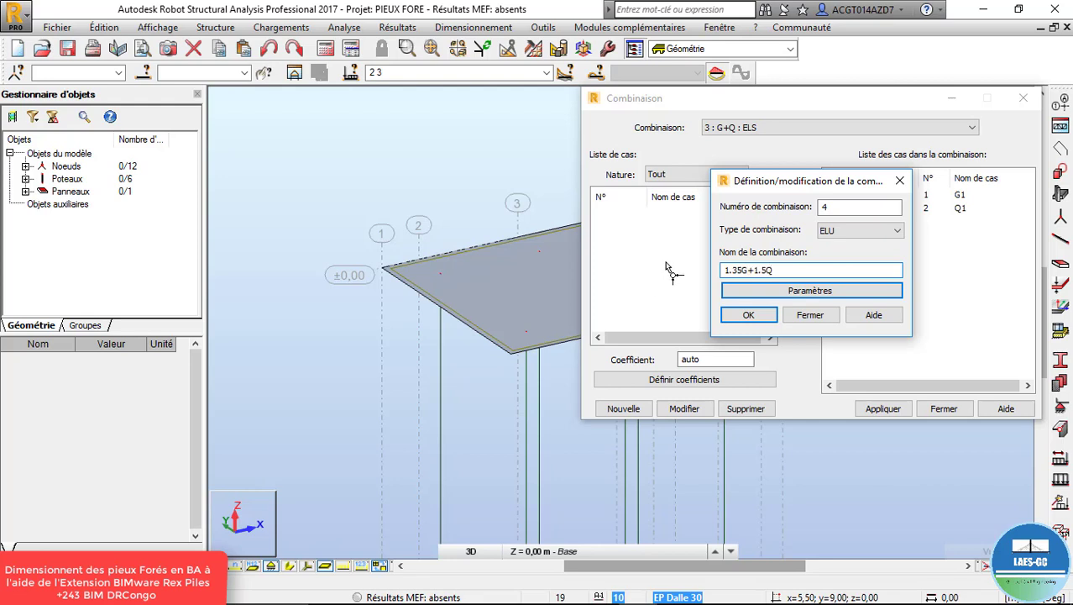
left_click(749, 314)
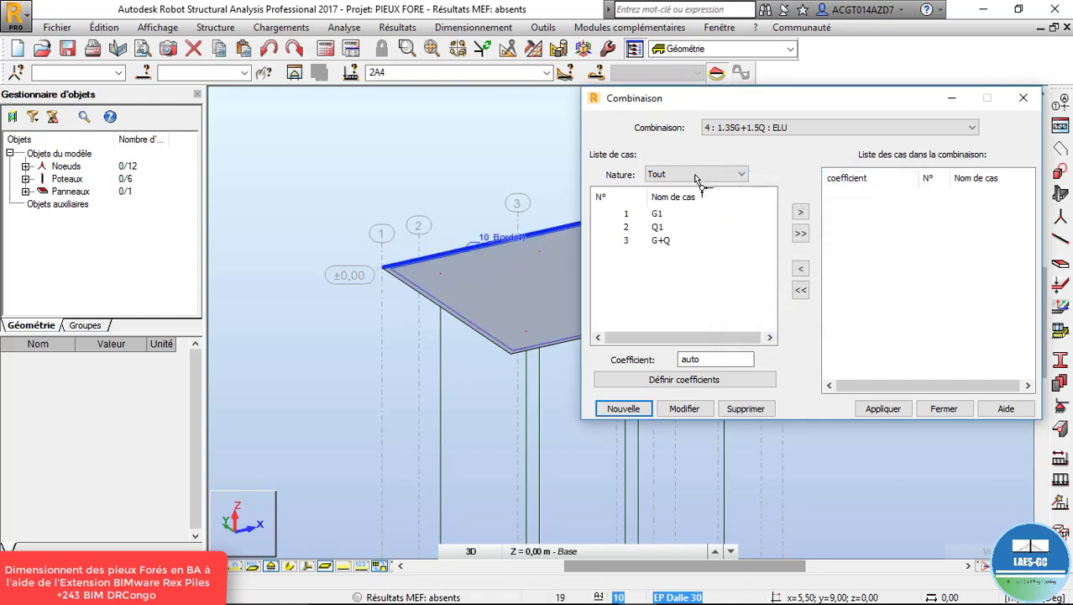
Add case G1 to the 1.35G+1.5Q combination with a coefficient of 1.35
left_click(628, 215)
left_click(637, 261)
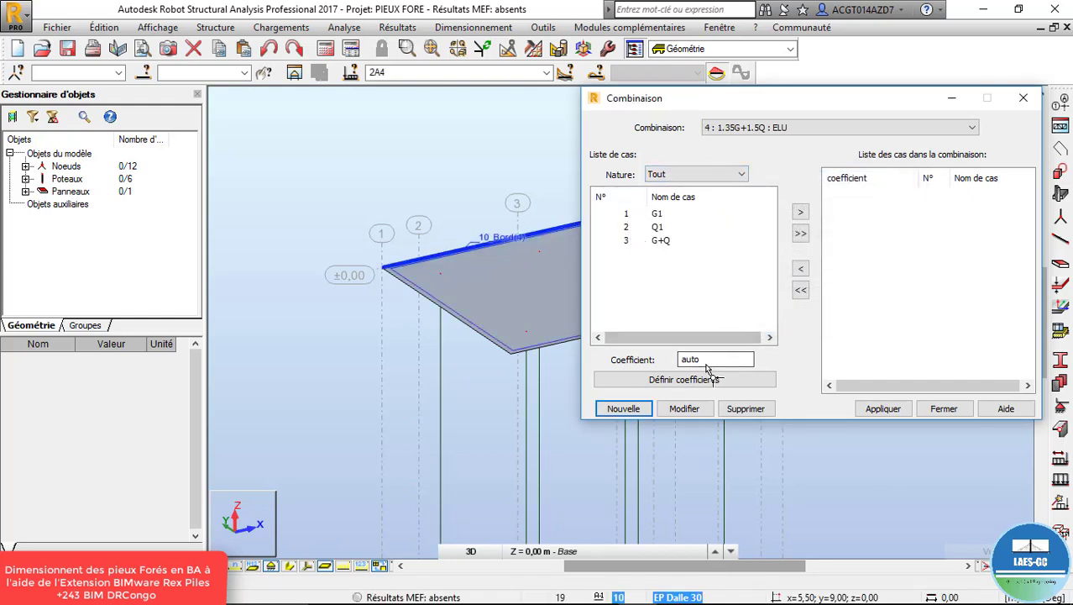
left_click_drag(707, 365, 634, 363)
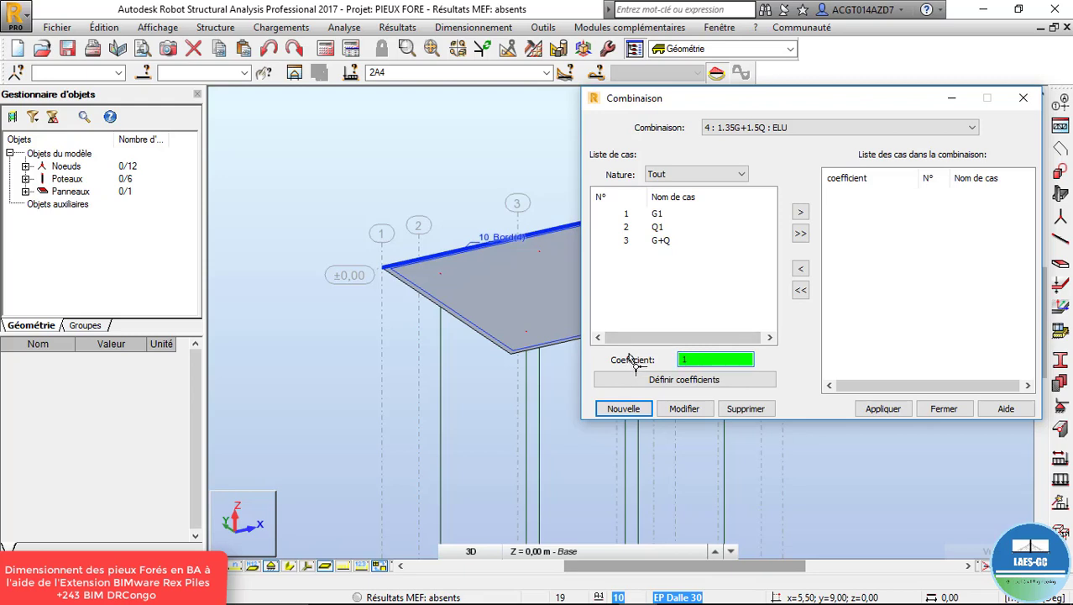
type("1.35")
left_click(625, 215)
left_click(800, 212)
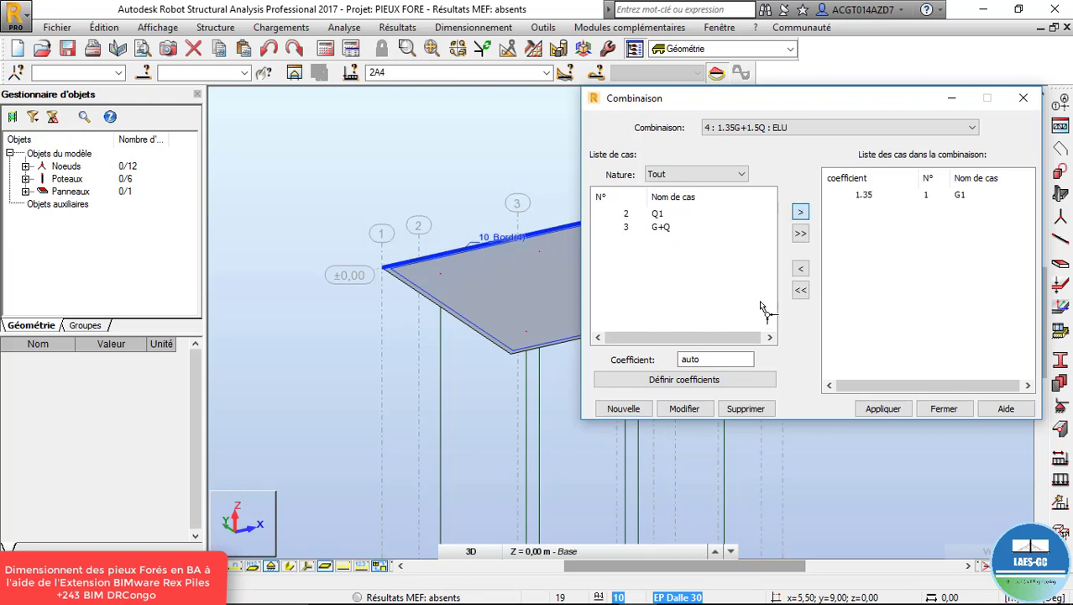
Add case Q1 to the ELU combination with a coefficient of 1.5, apply it and close the combination definitions
left_click_drag(739, 363, 549, 364)
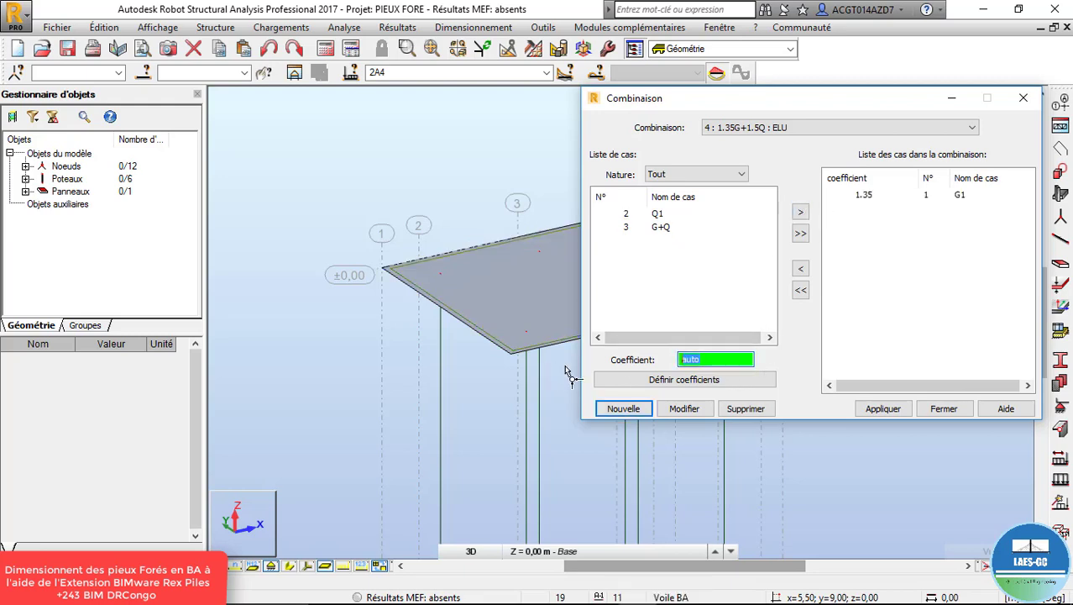
type("1.5")
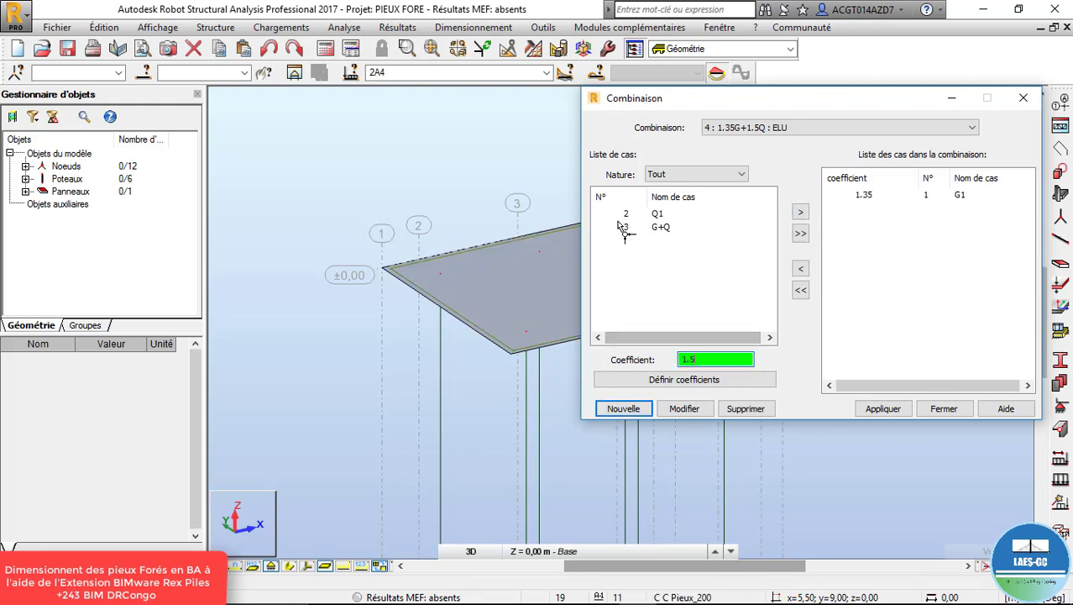
left_click(626, 215)
left_click(801, 212)
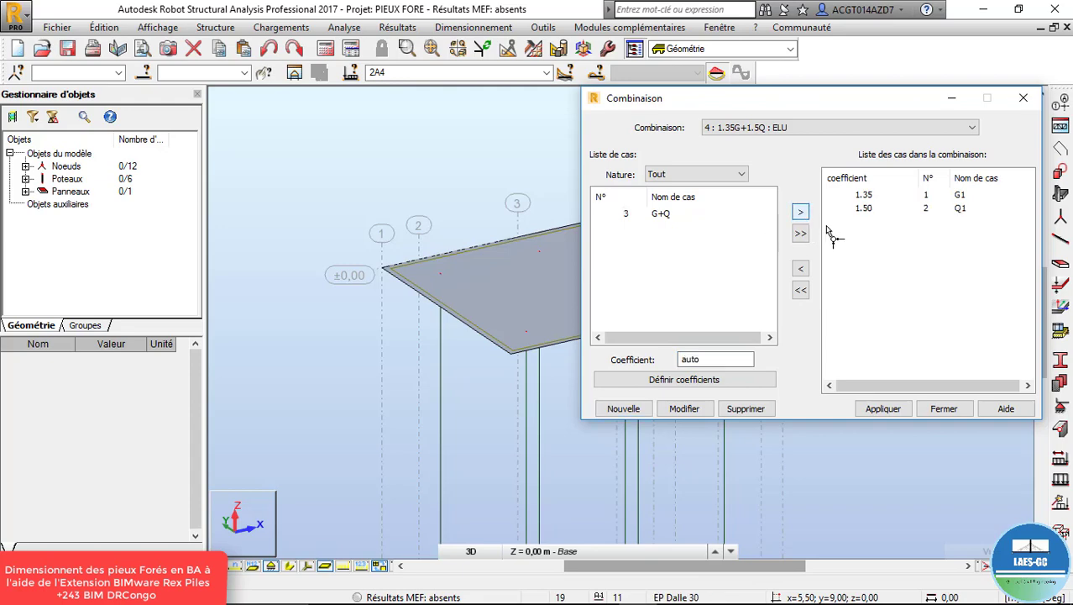
left_click(886, 408)
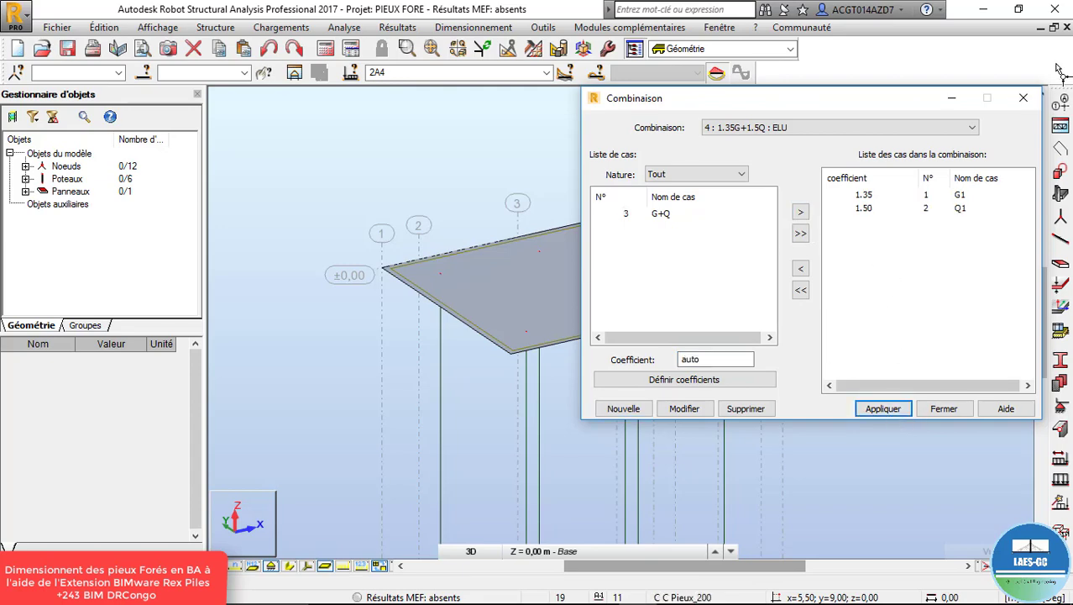
left_click(1024, 98)
Run the static calculation, continuing past the instability warning, and dismiss the calculation messages
left_click(584, 282)
scroll(585, 282, "down", 2)
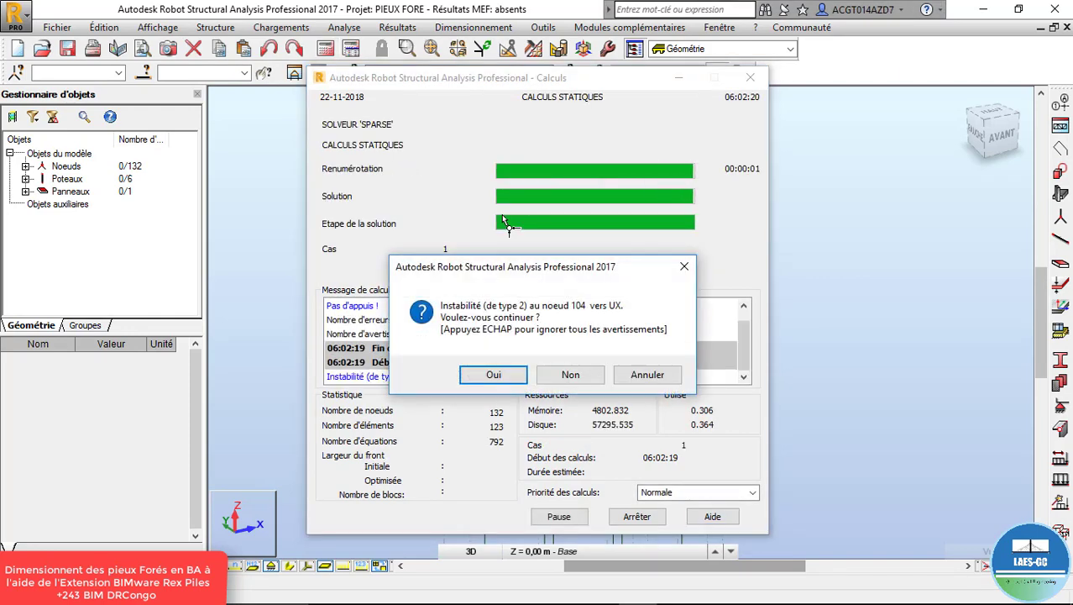
left_click(517, 375)
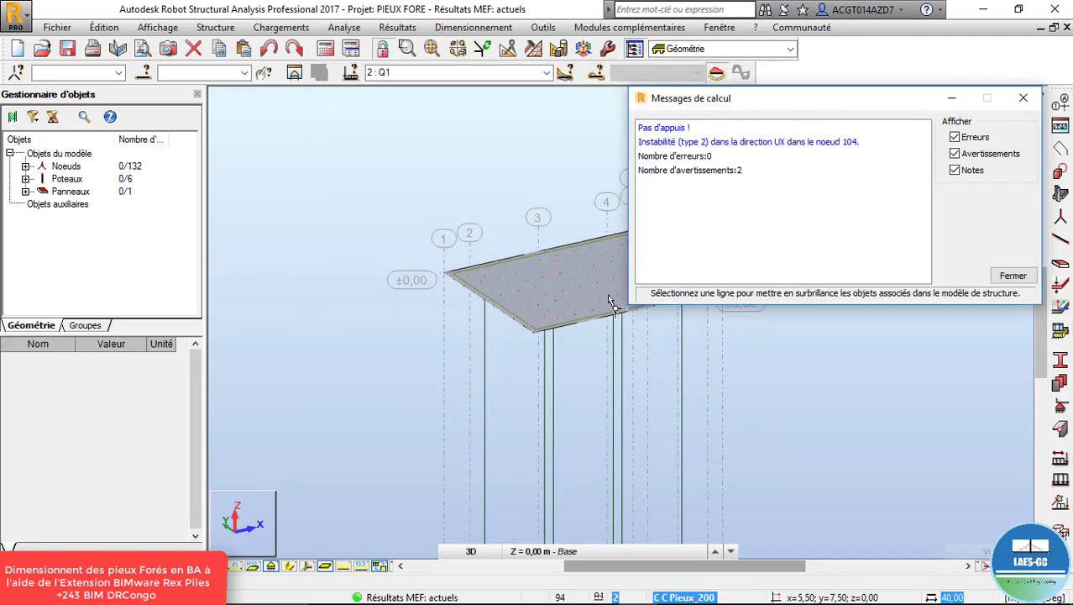
left_click(1023, 97)
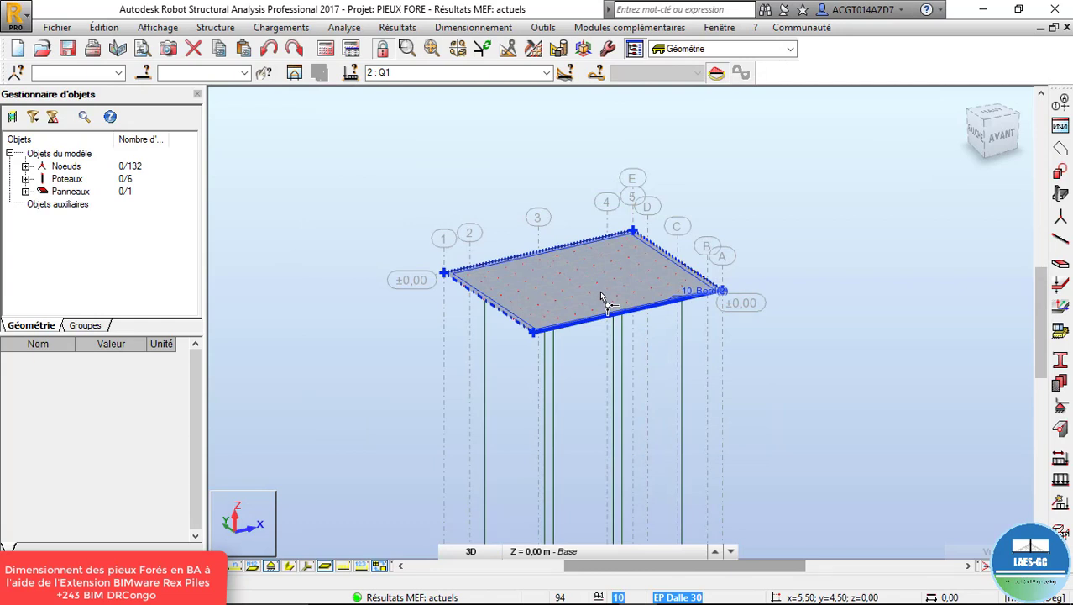
right_click(584, 143)
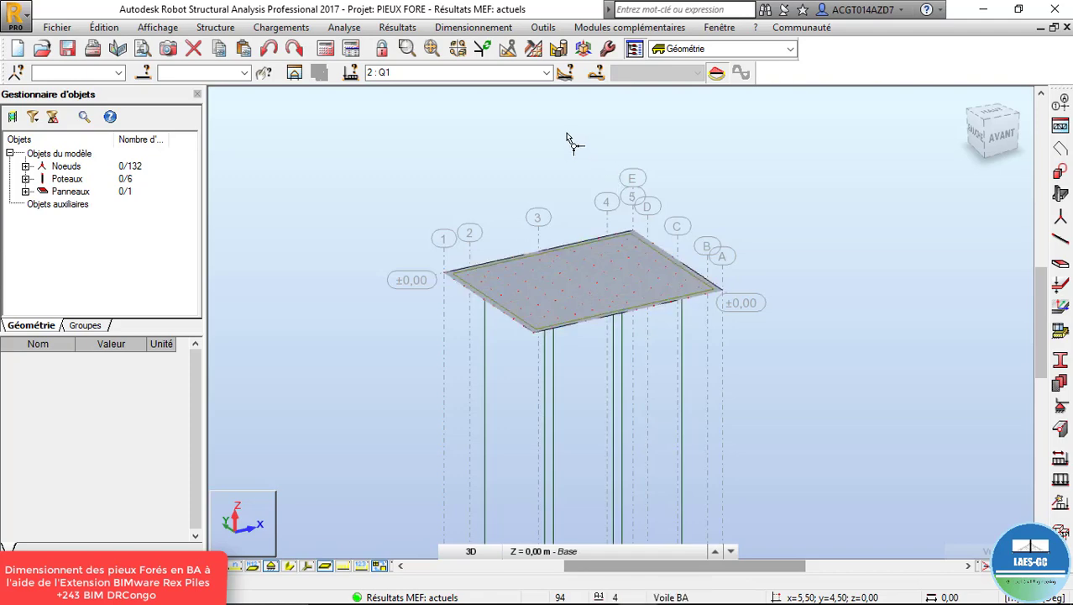
Examine the meshed pile cap and its piles in 3D from several angles
left_click(555, 202)
left_click_drag(463, 180, 572, 306)
scroll(567, 220, "up", 4)
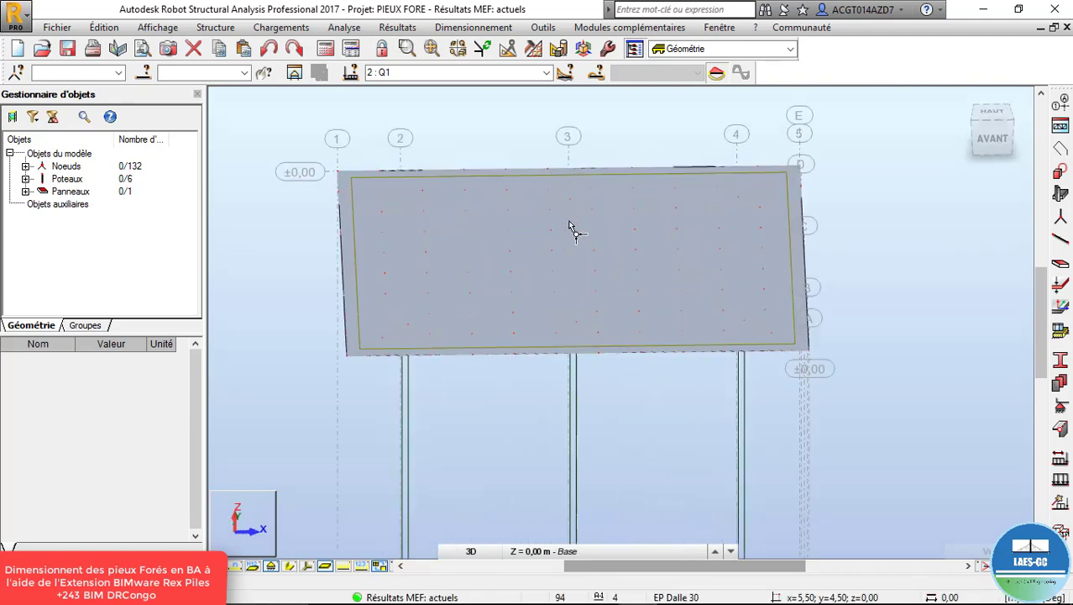
left_click_drag(558, 254, 645, 273)
scroll(652, 232, "down", 3)
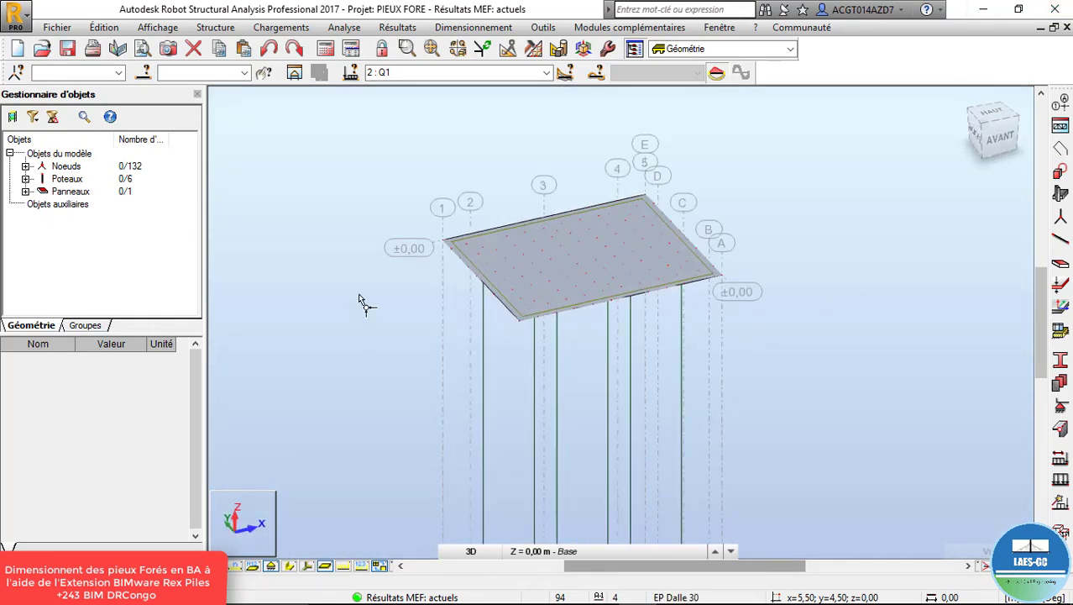
left_click_drag(526, 277, 558, 272)
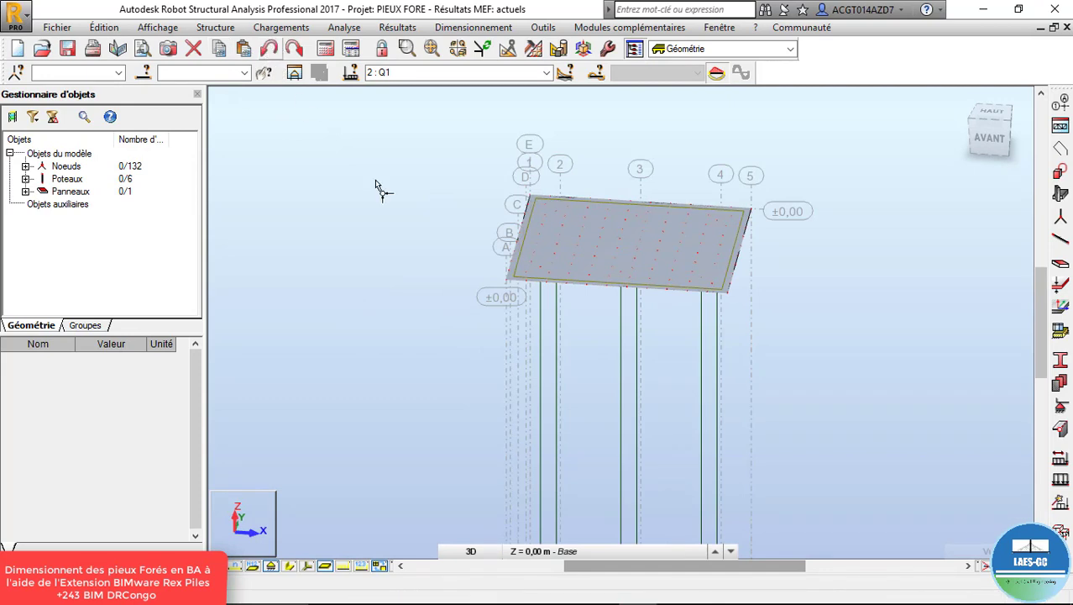
middle_click_drag(538, 295, 561, 295, "shift")
scroll(470, 302, "down", 2)
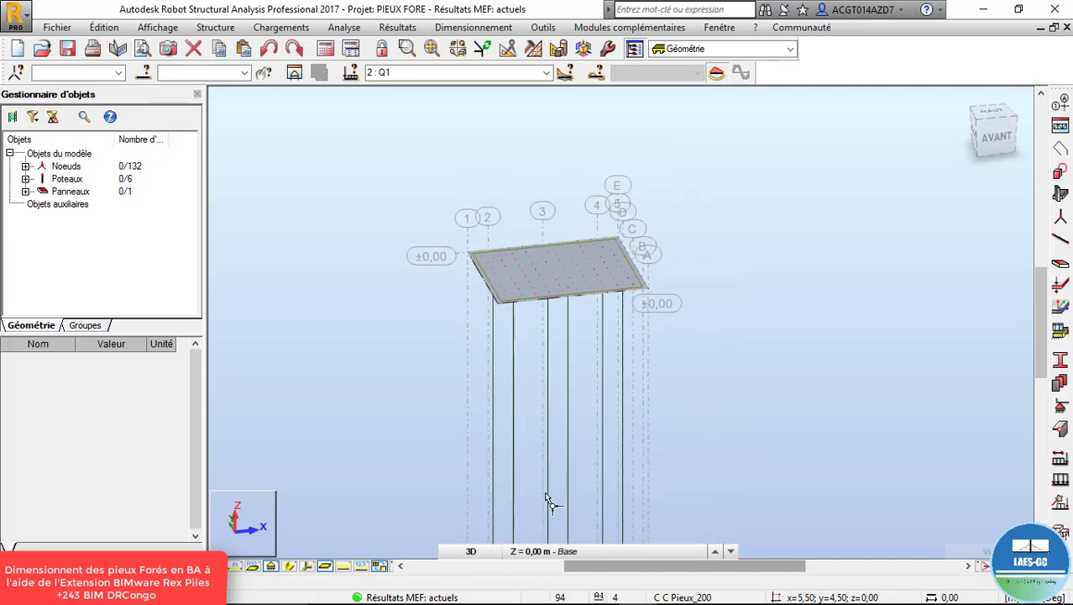
Switch to the XY plan view of the pile cap at level Z = 0,00 m
left_click(490, 549)
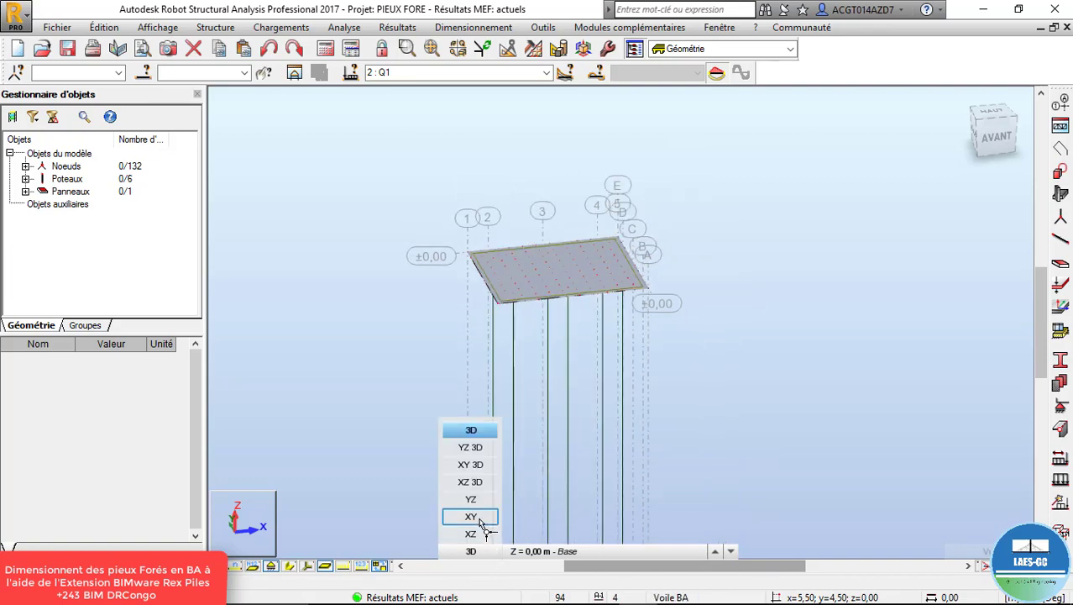
left_click(470, 517)
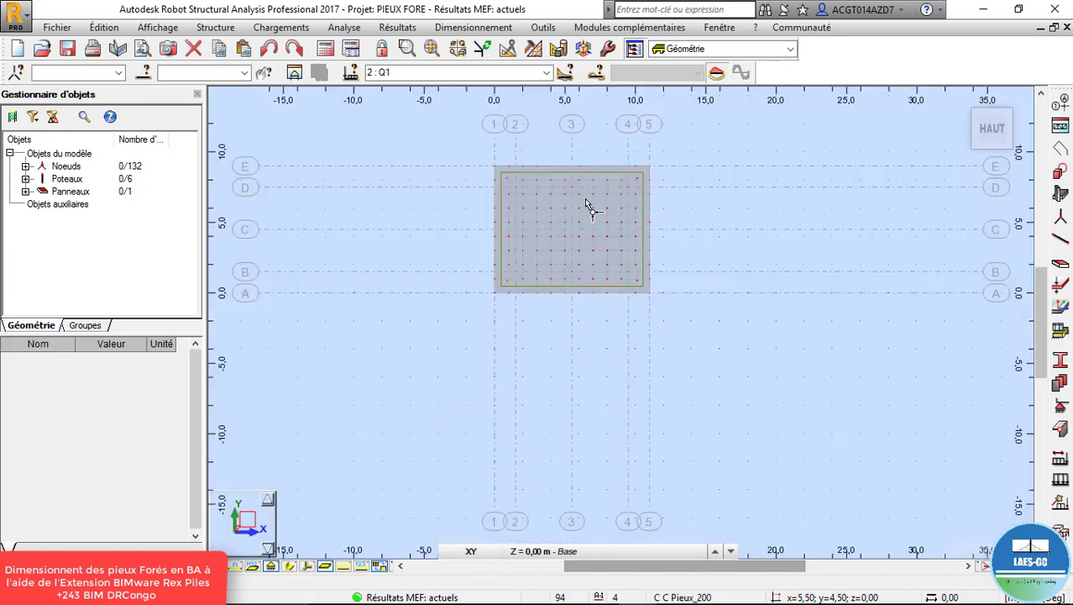
scroll(584, 198, "up", 3)
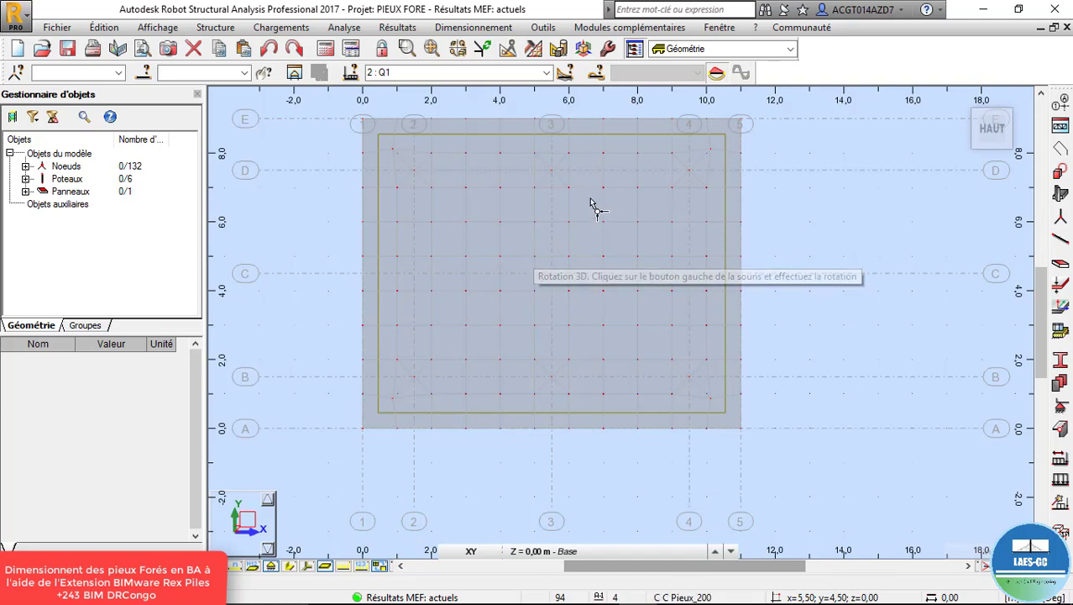
Switch to the PDF manual in Foxit PhantomPDF and review the pile cap layout and factored loads of Worked Example 12.1
mouse_move(571, 602)
left_click(522, 591)
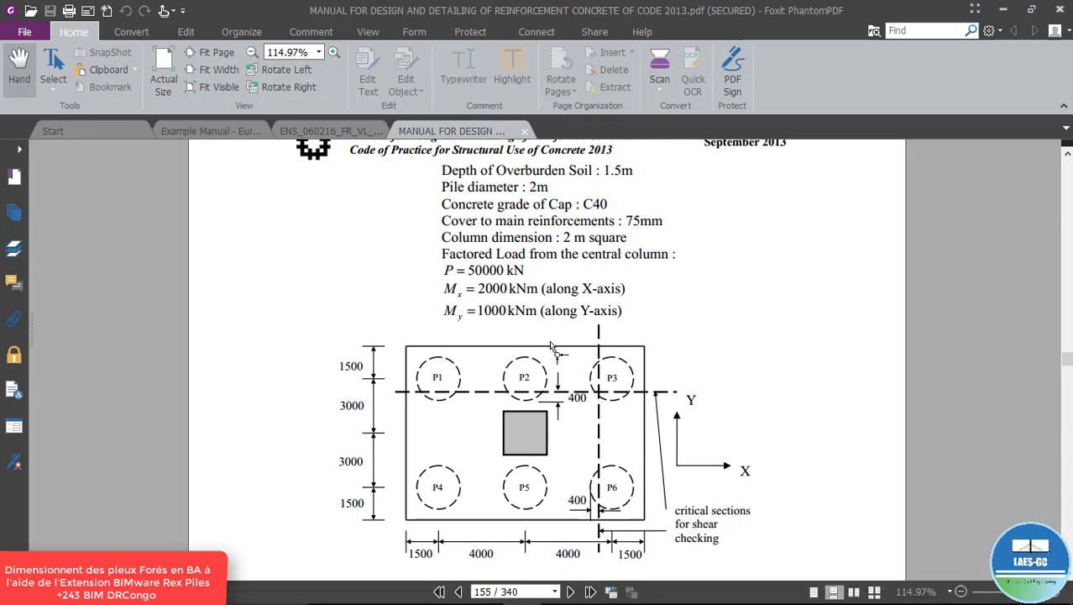
scroll(554, 348, "up", 1)
scroll(550, 344, "down", 6)
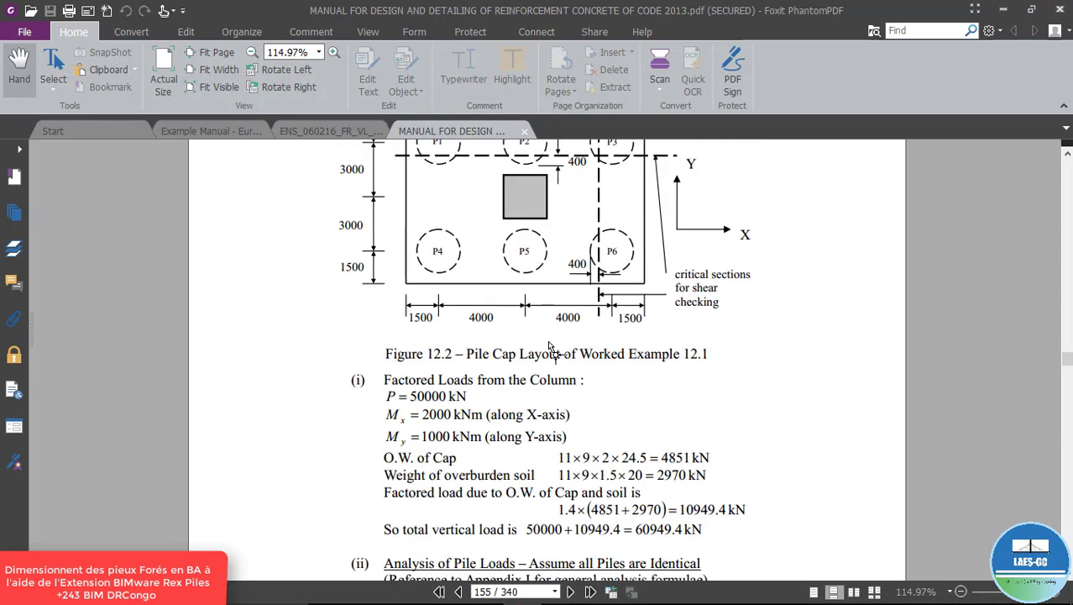
scroll(445, 417, "down", 2)
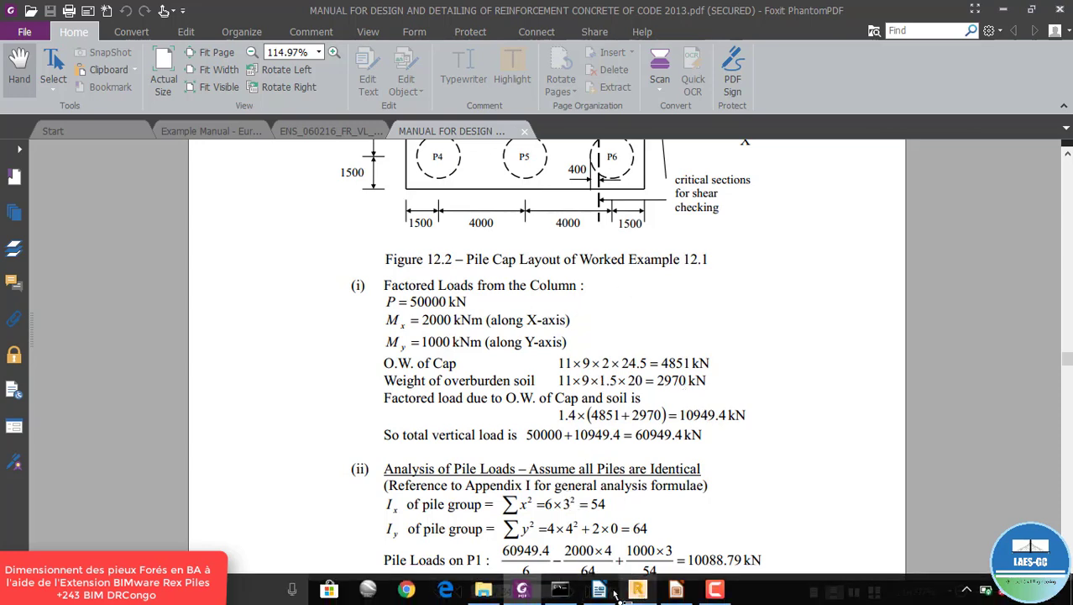
Switch to the LibreOffice Writer document and start a new line below the web address
left_click(599, 588)
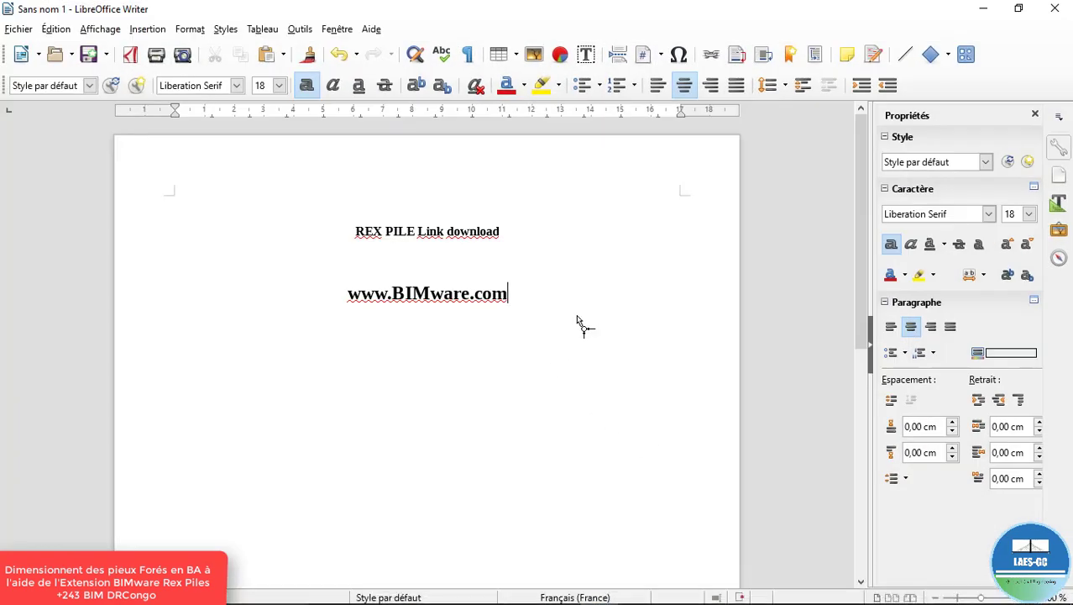
key("Return")
type("2790")
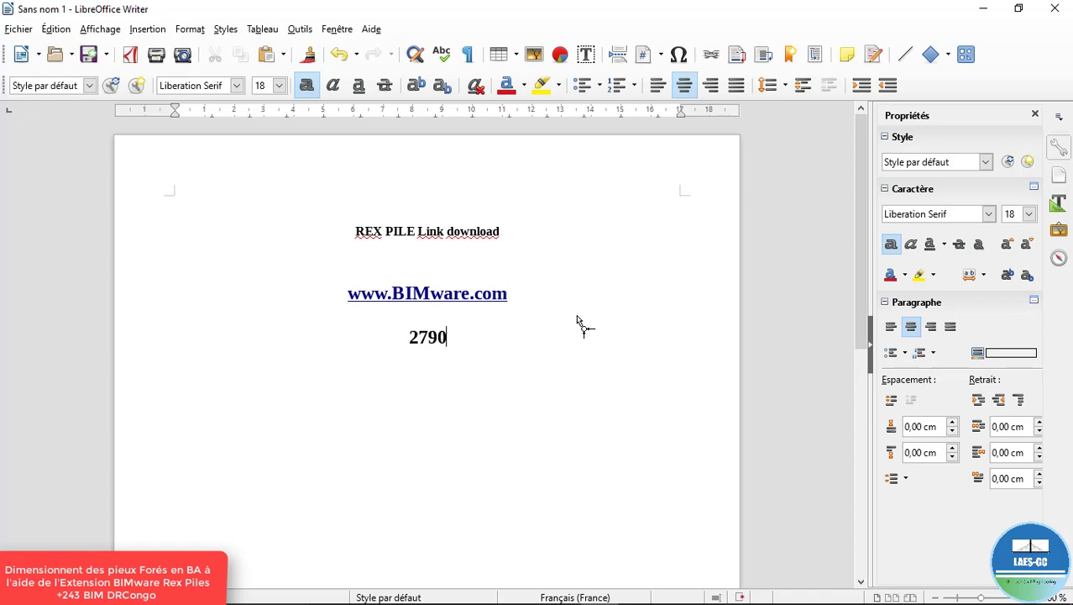
type("x")
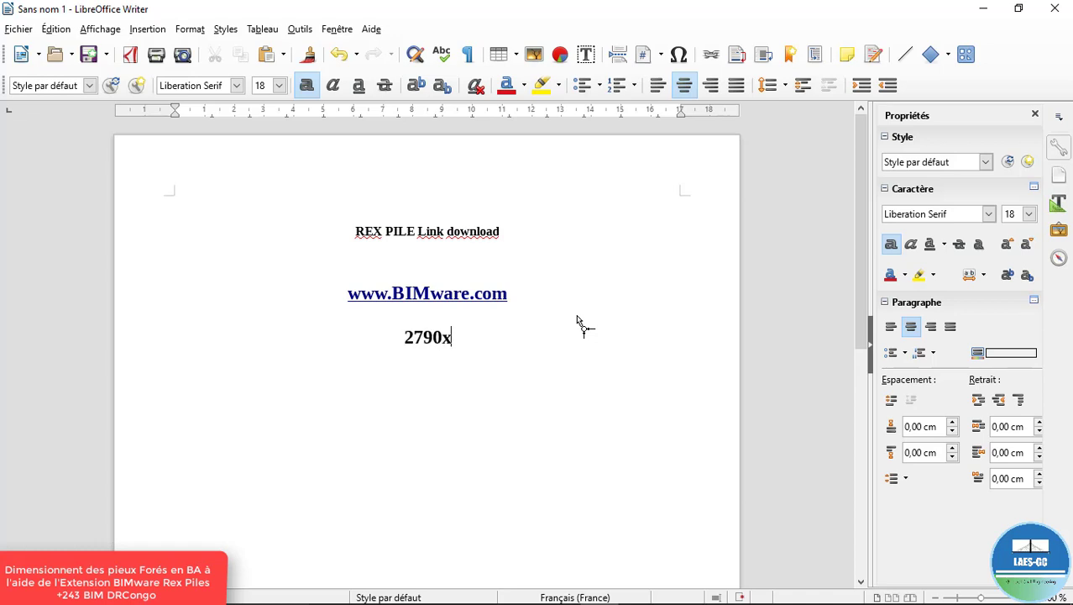
type("9")
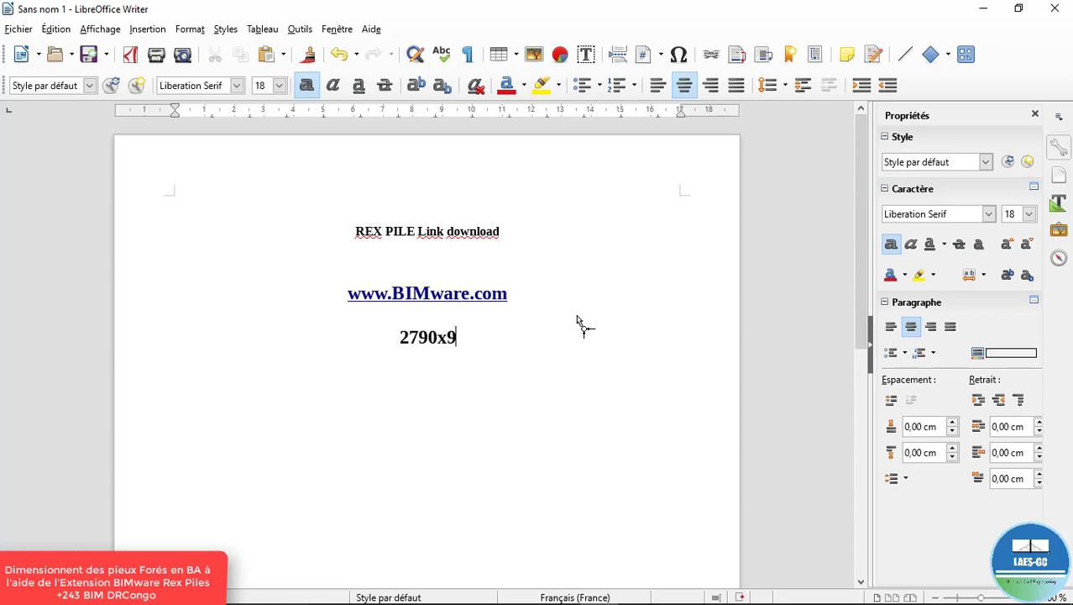
type("X11")
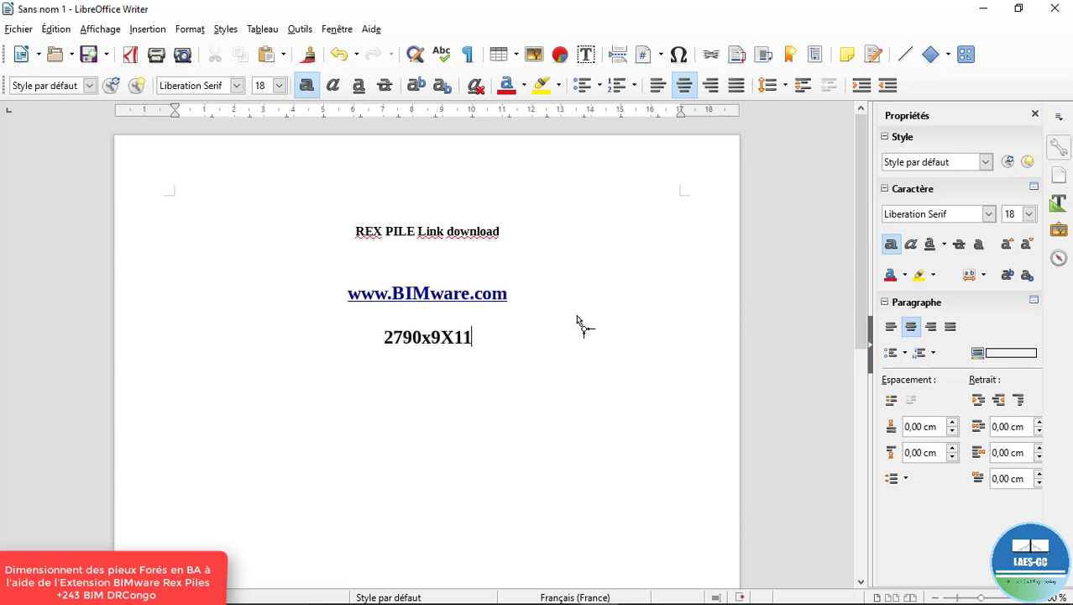
type("X")
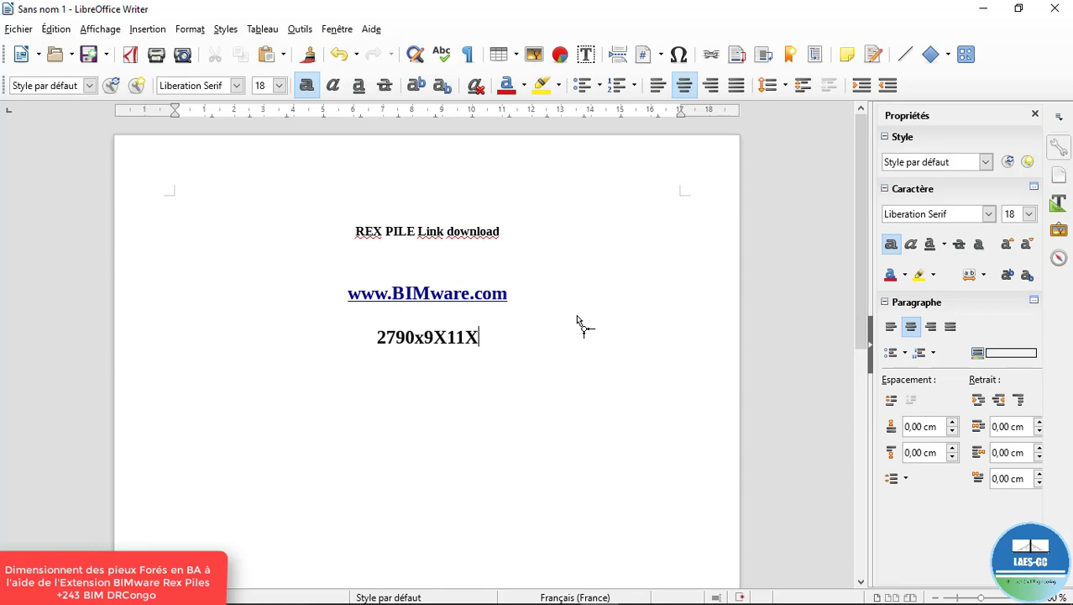
key("BackSpace")
type("x")
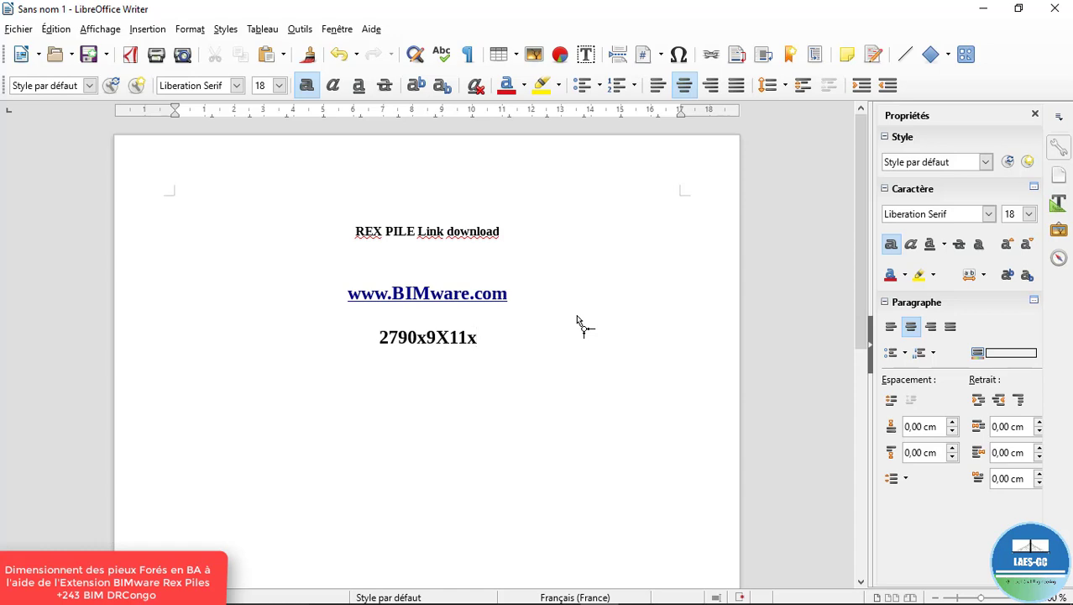
key("BackSpace")
key("BackSpace")
key("BackSpace")
key("BackSpace")
key("BackSpace")
key("BackSpace")
key("BackSpace")
key("BackSpace")
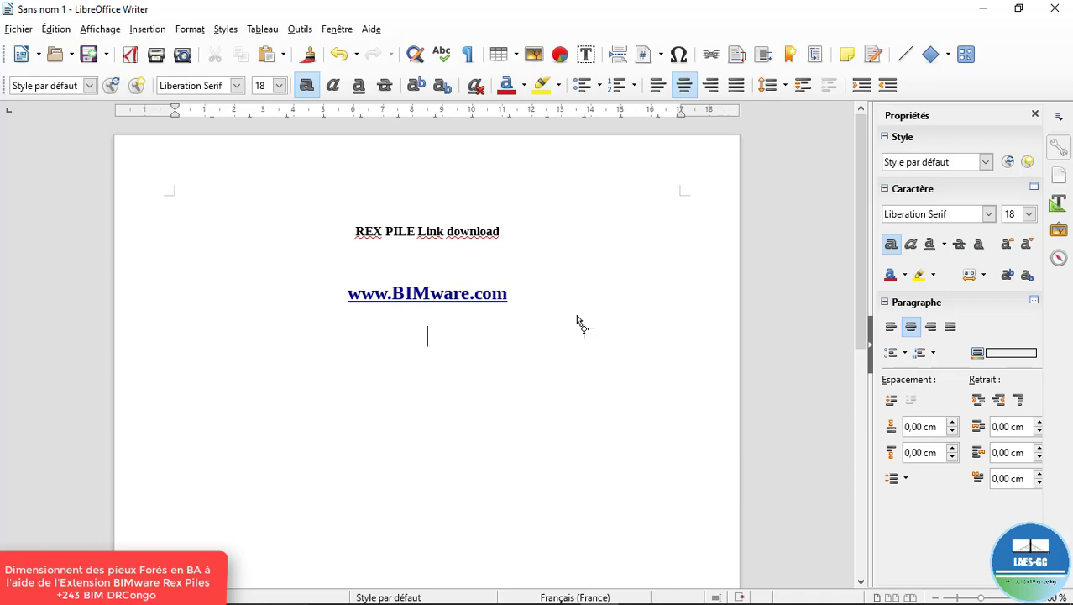
Check the overburden soil weight in the PDF manual and write P=2970/99=30kN/m2 below the web address in Writer
key("alt+Tab")
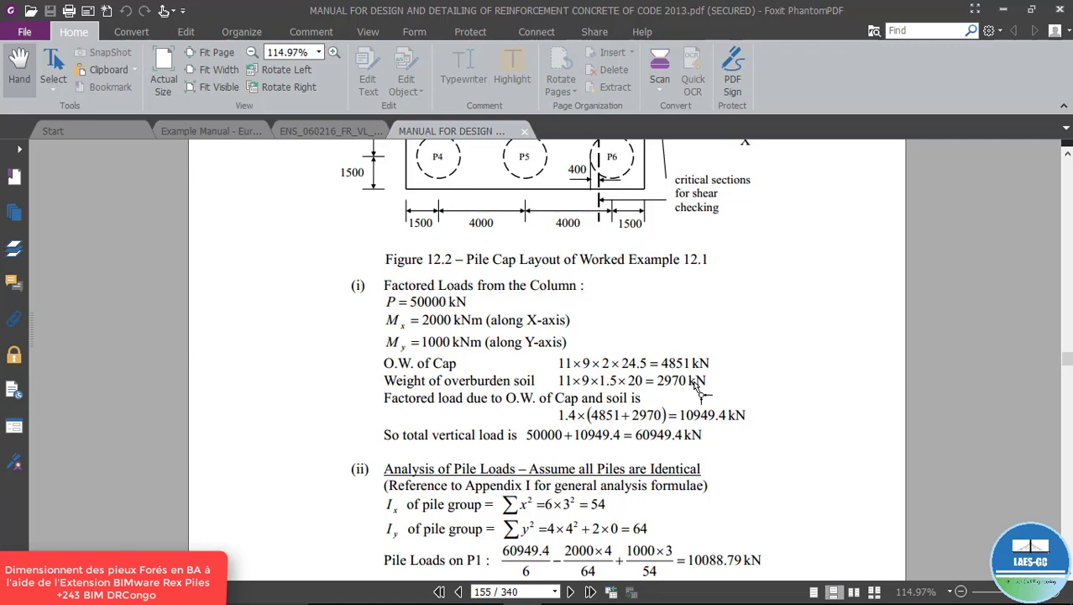
key("alt+Tab")
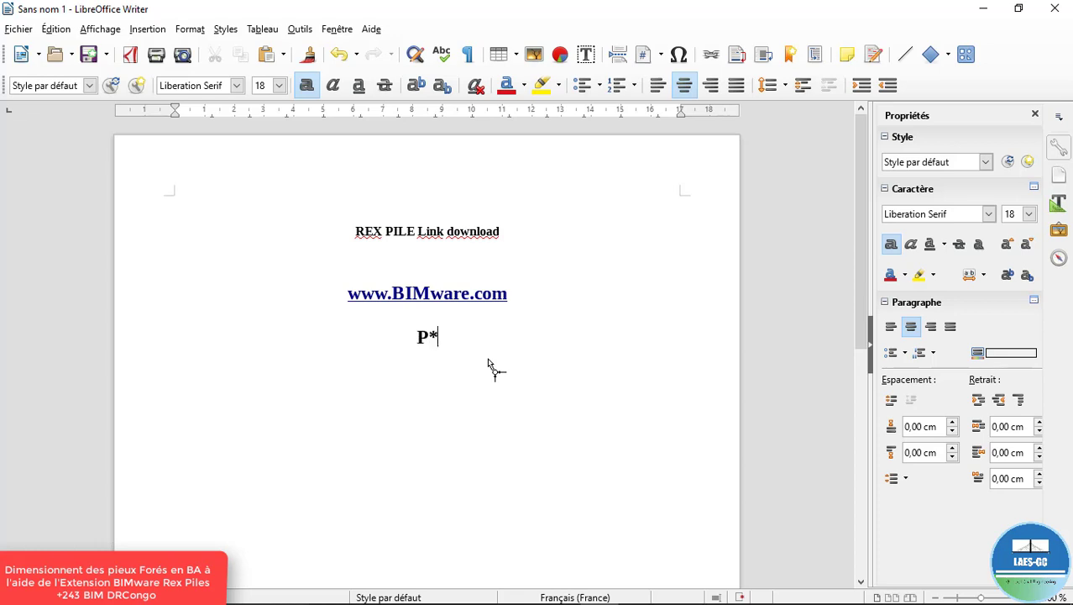
type("S")
key("BackSpace")
type("=27")
key("BackSpace")
type("970")
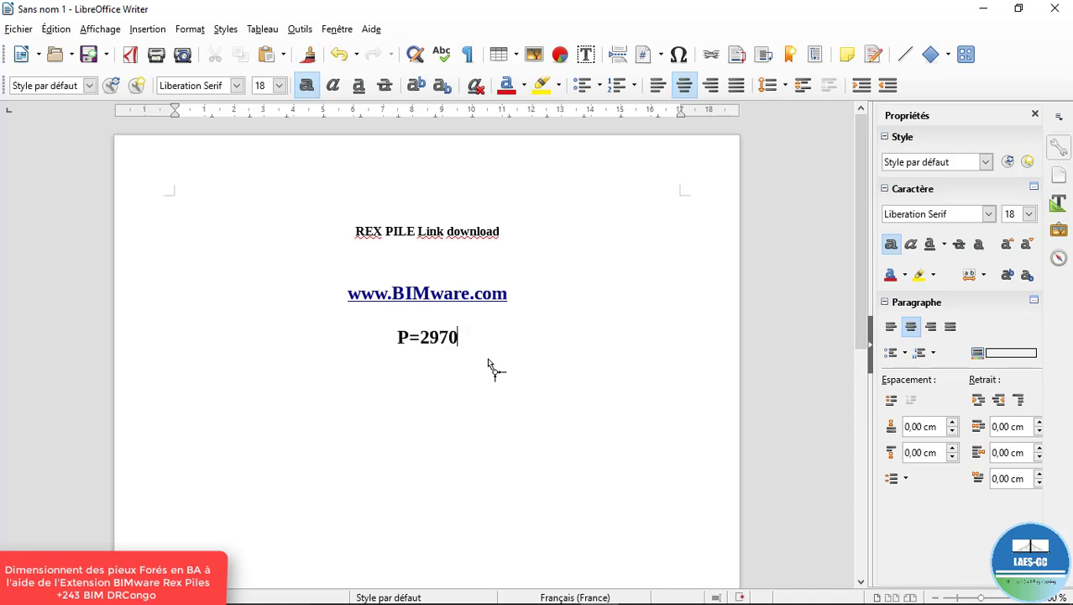
type("/99")
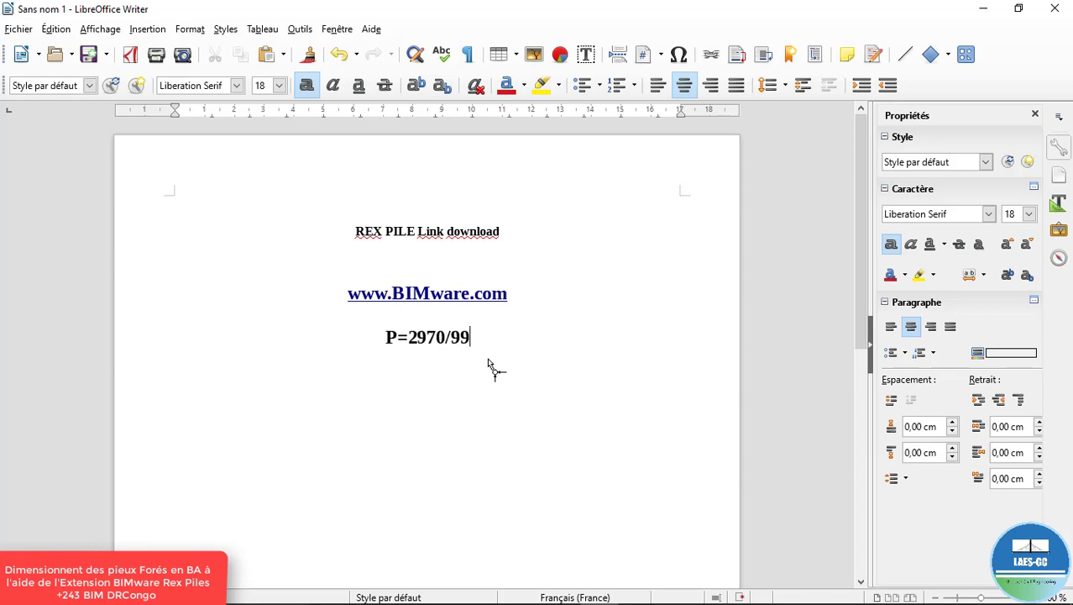
type("=")
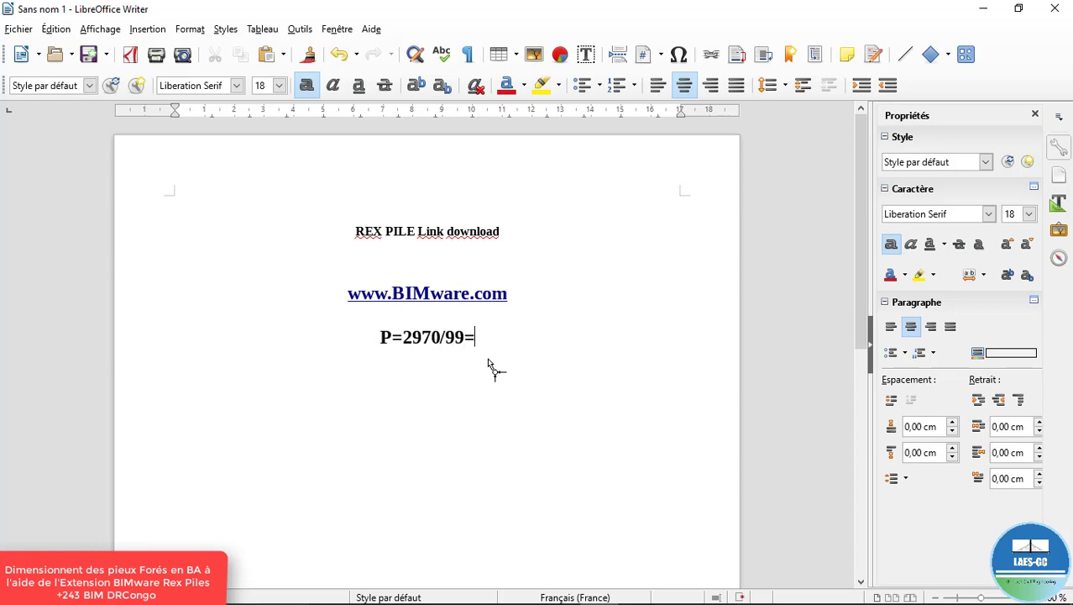
type("30k,")
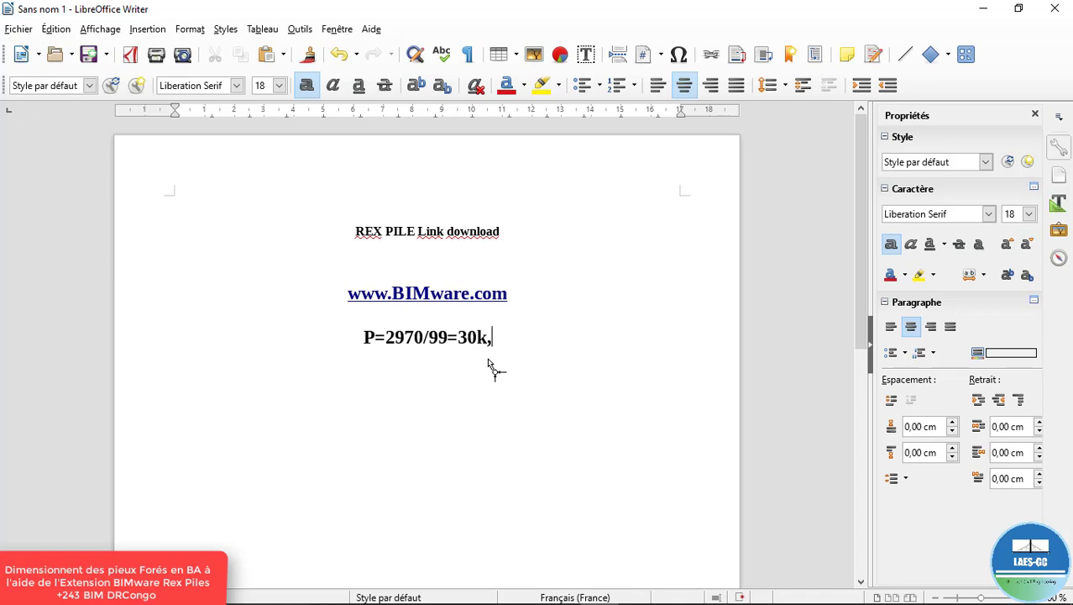
key("BackSpace")
type("N")
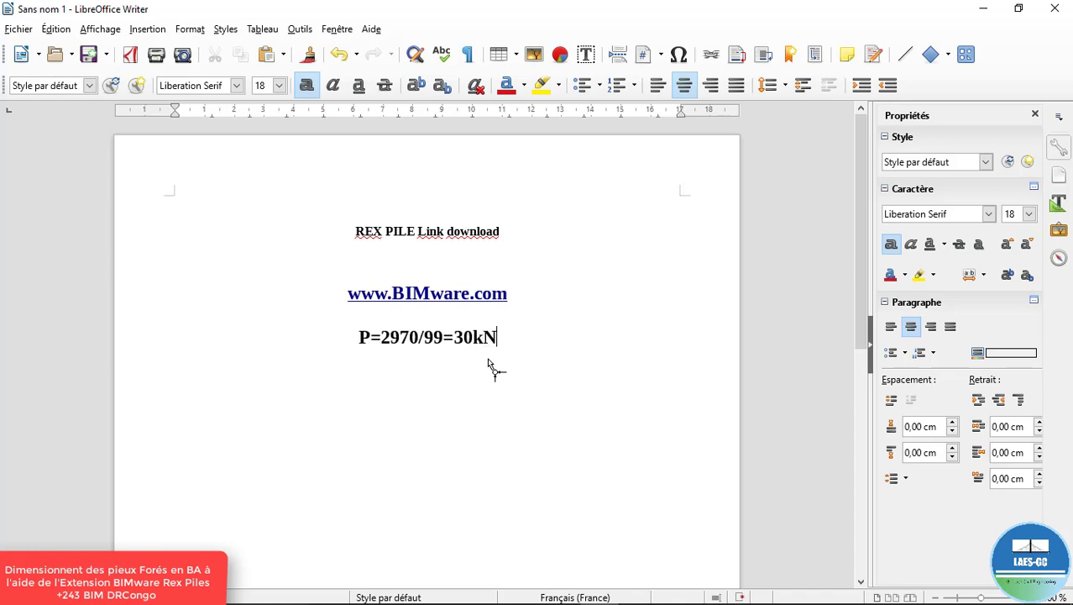
type("n")
key("BackSpace")
type("/mé")
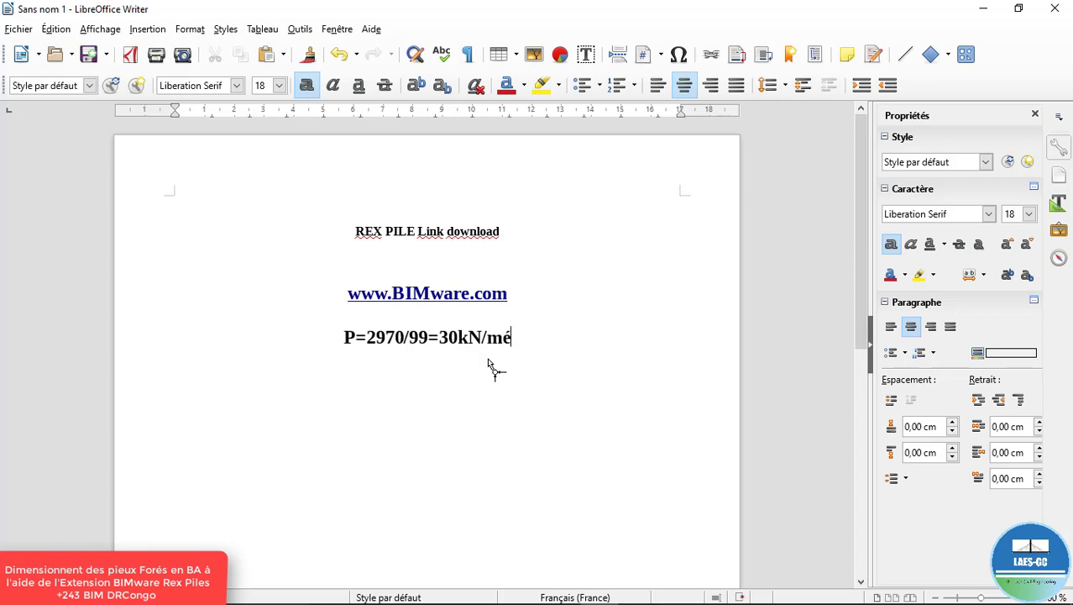
key("BackSpace")
type("2")
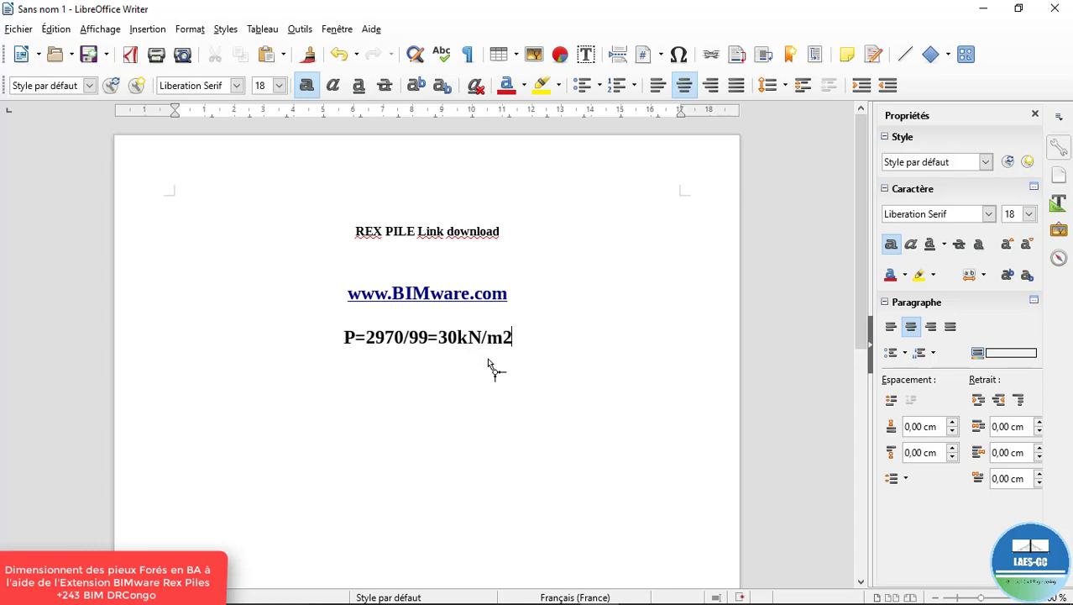
Recheck the soil load in the manual, switch to Robot Structural Analysis and select the pile cap panel in plan
key("alt+Tab")
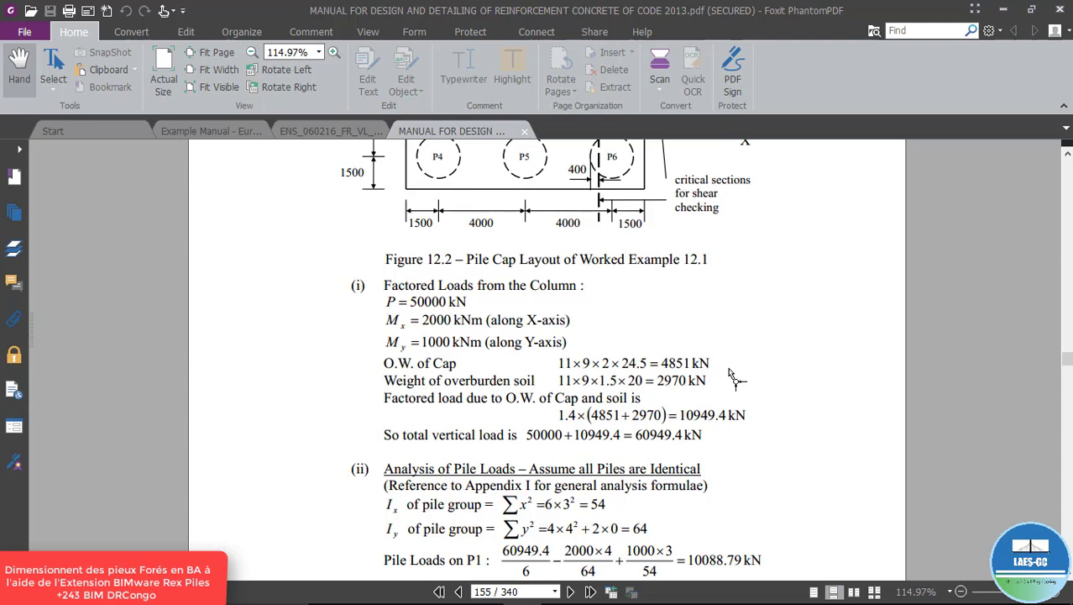
key("alt+Tab")
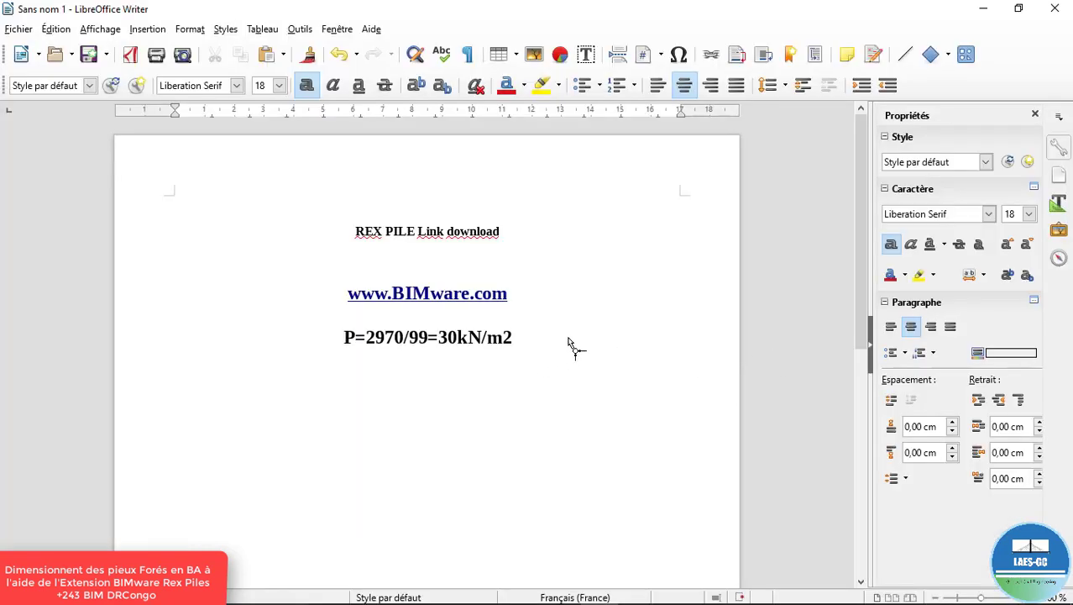
key("alt+Tab")
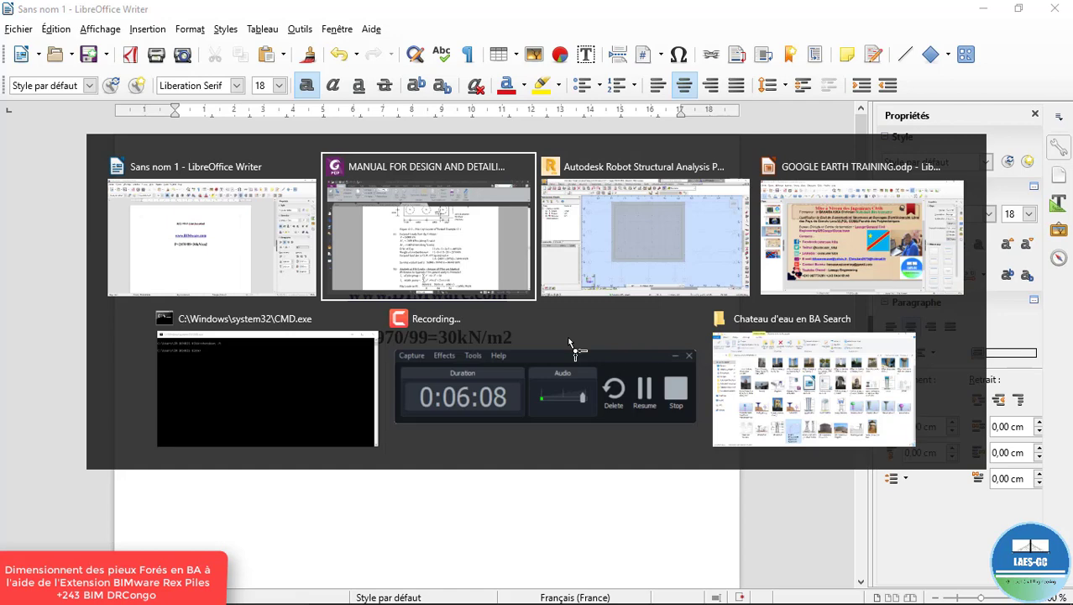
key("alt+Tab")
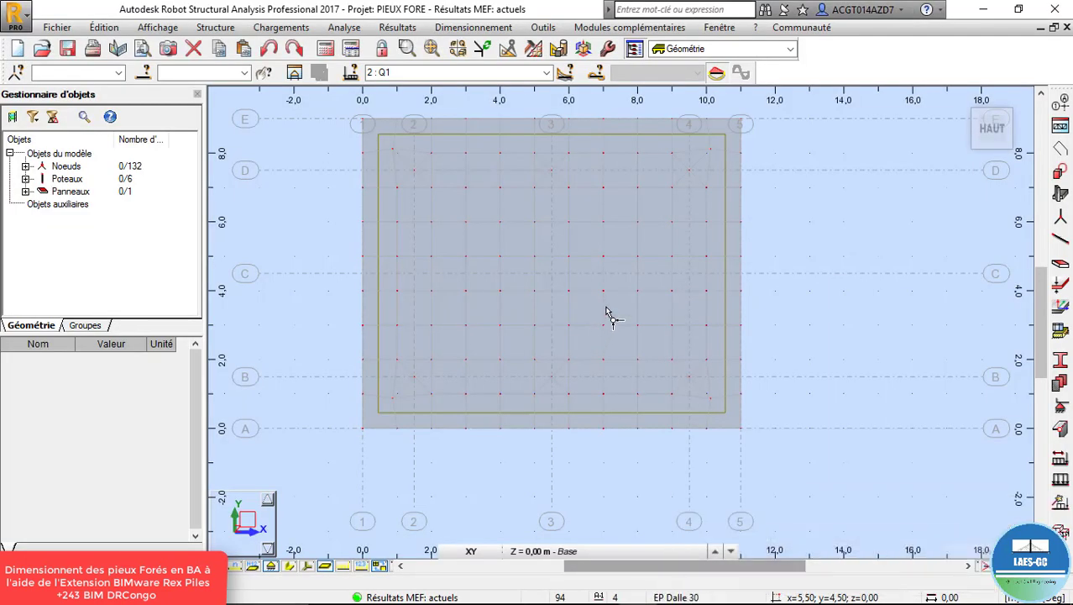
scroll(540, 275, "up", 2)
right_click(541, 277)
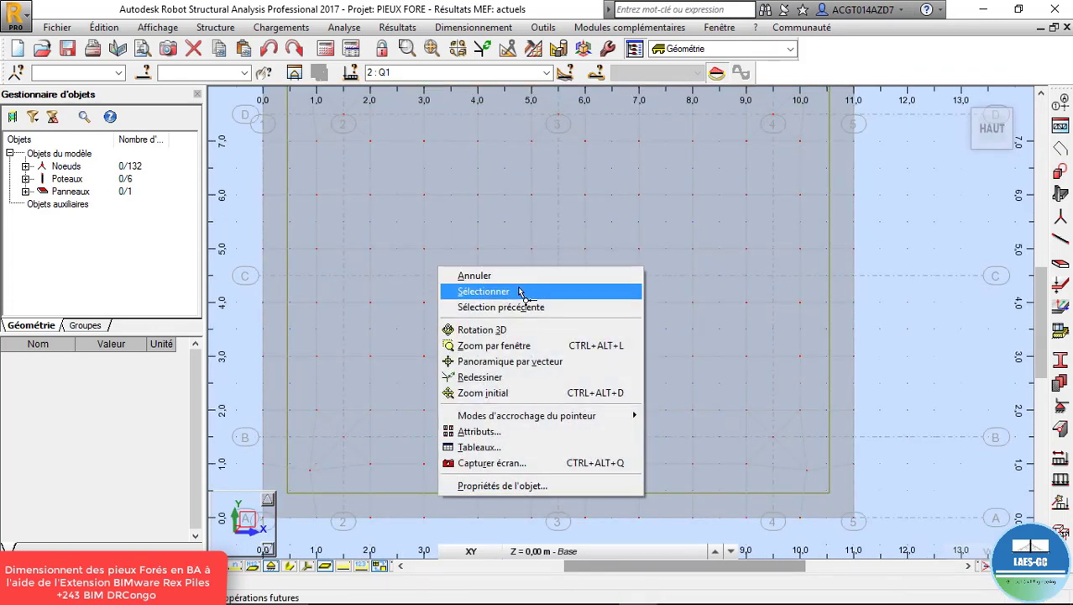
left_click(542, 288)
scroll(541, 288, "down", 3)
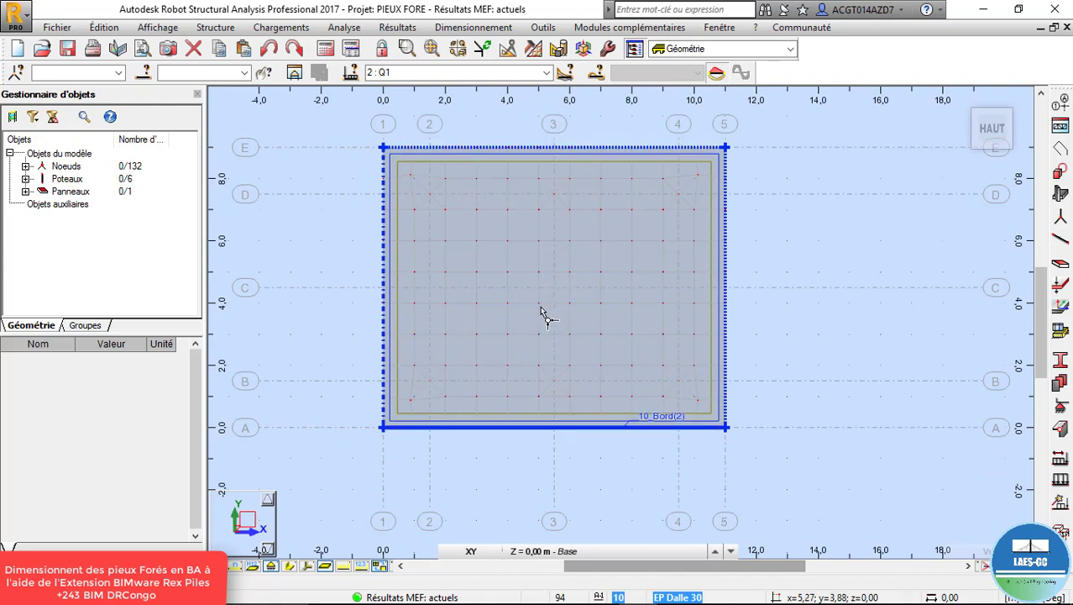
scroll(554, 289, "up", 3)
scroll(555, 294, "up", 1)
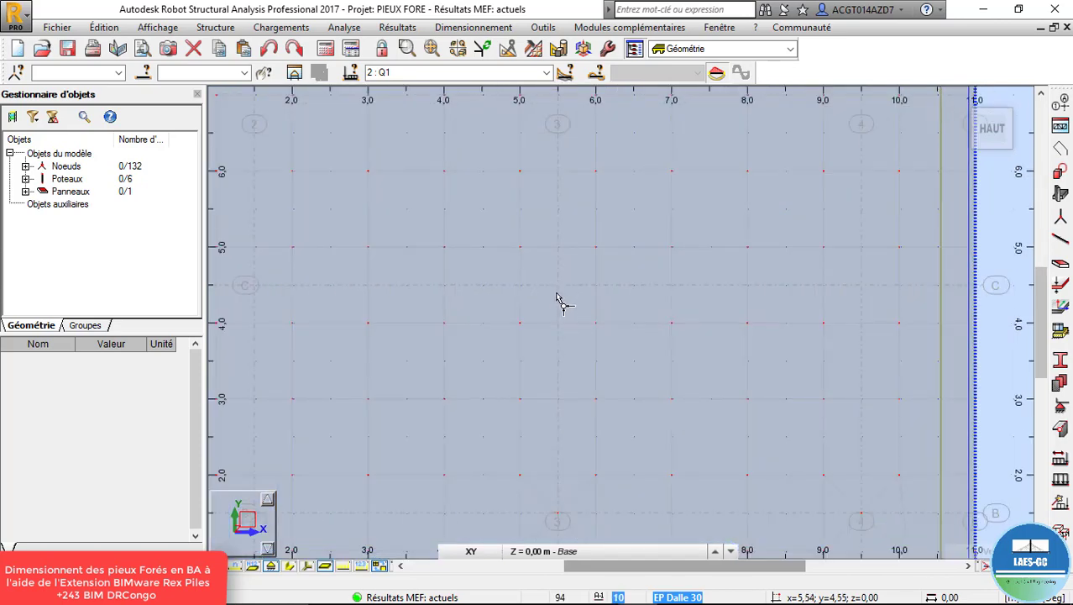
left_click(572, 298)
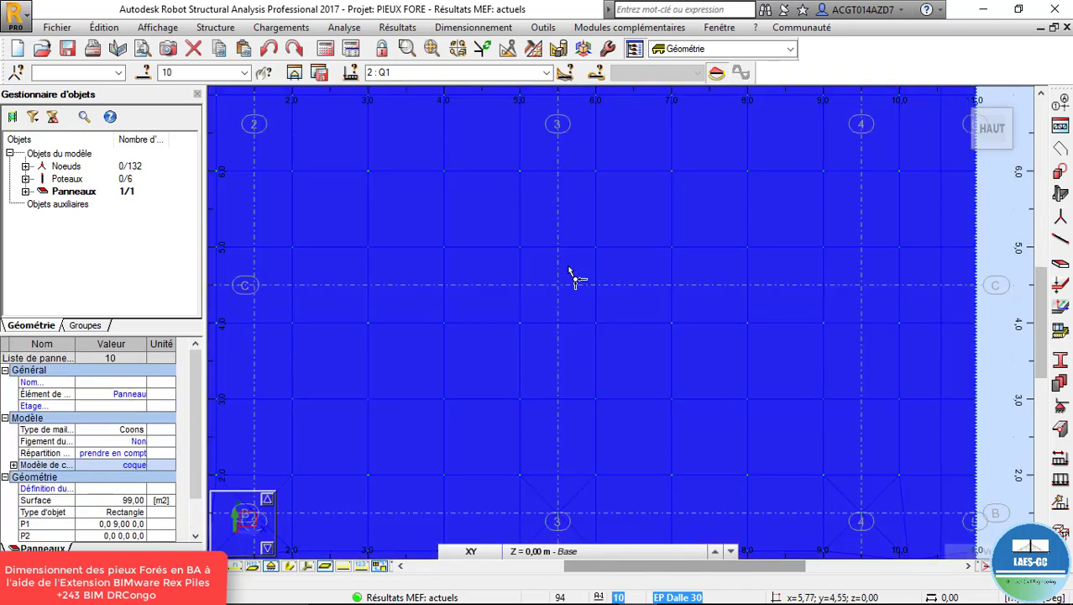
scroll(558, 310, "down", 2)
scroll(550, 323, "up", 2)
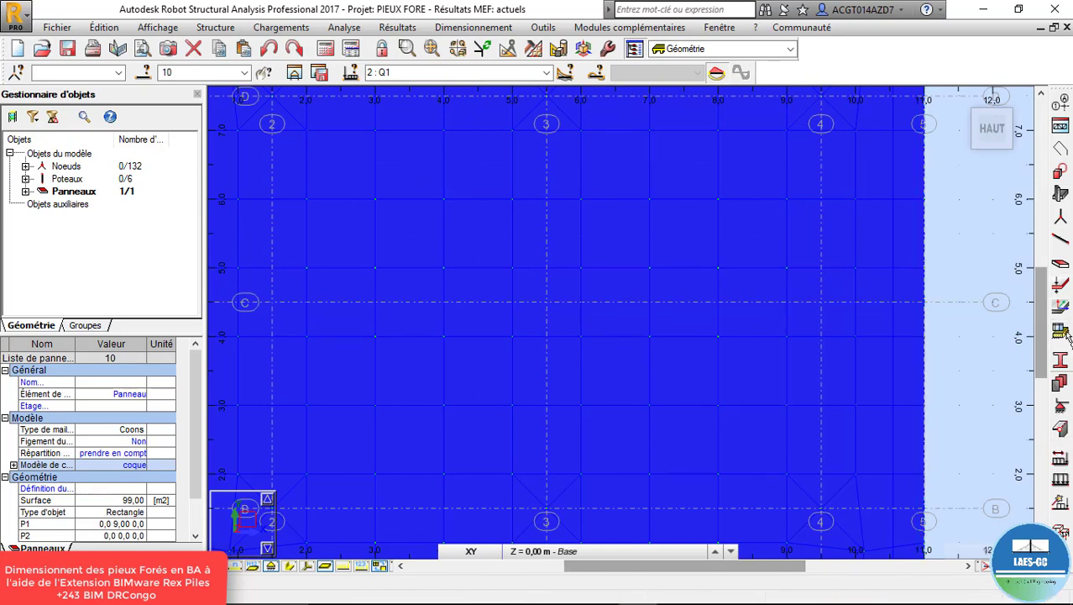
Add a node at the centre of the pile cap, at coordinates 5,50; 4,50; 0,00 m
left_click(1060, 220)
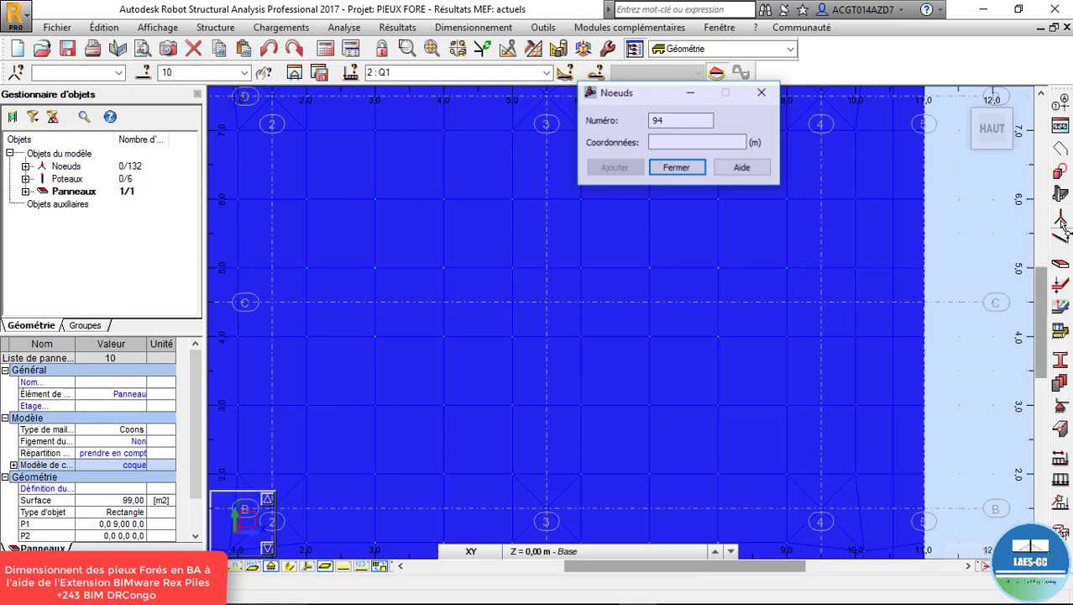
left_click(548, 302)
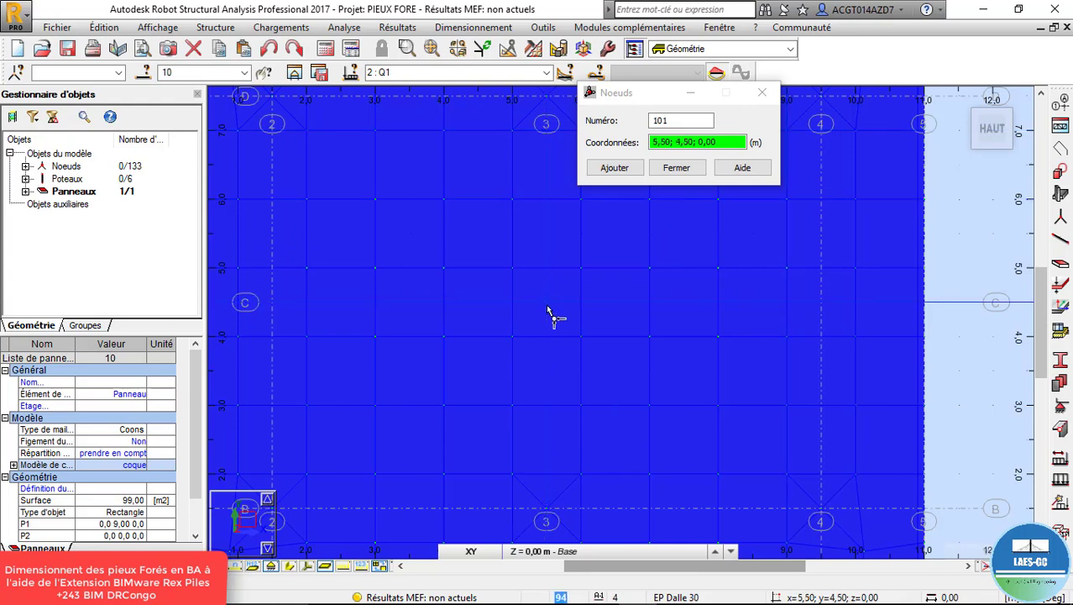
left_click(763, 93)
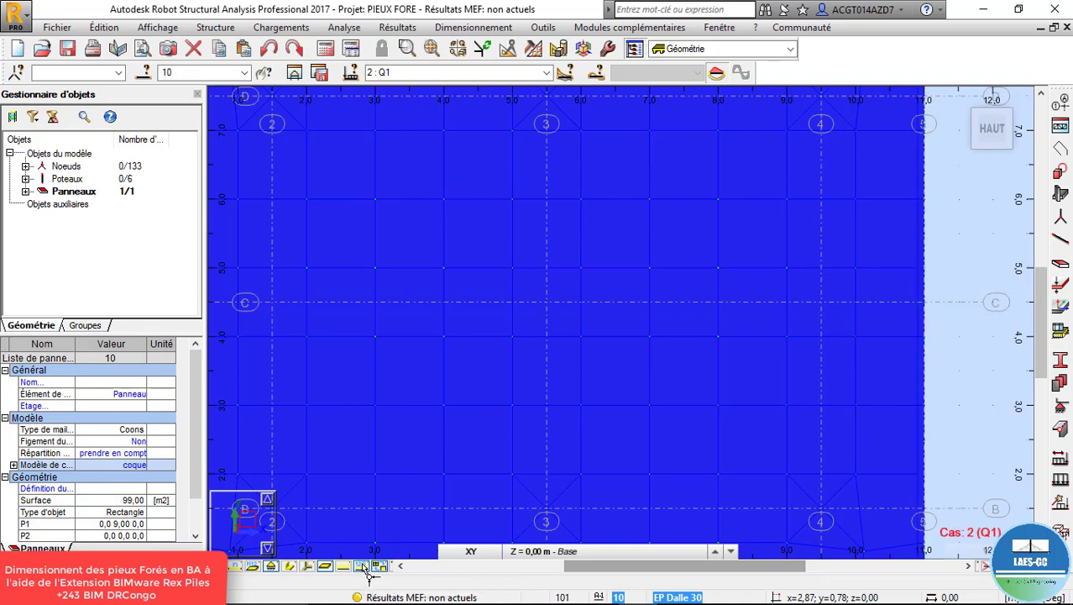
Start defining a nodal force in load case Q1 with a Z force of -30 kN
scroll(574, 257, "down", 2)
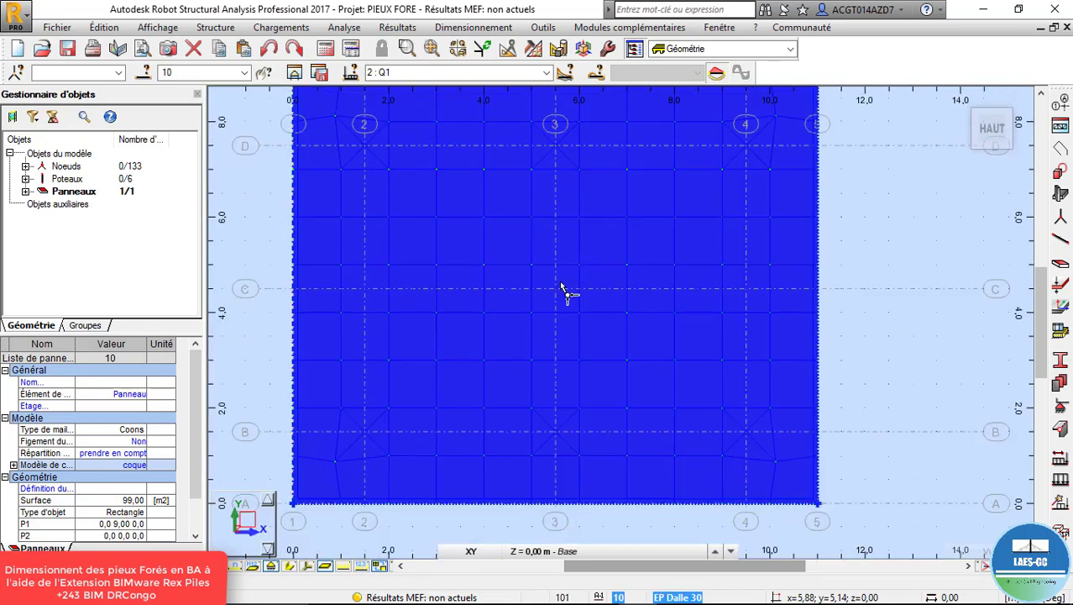
scroll(562, 289, "up", 2)
left_click(1059, 482)
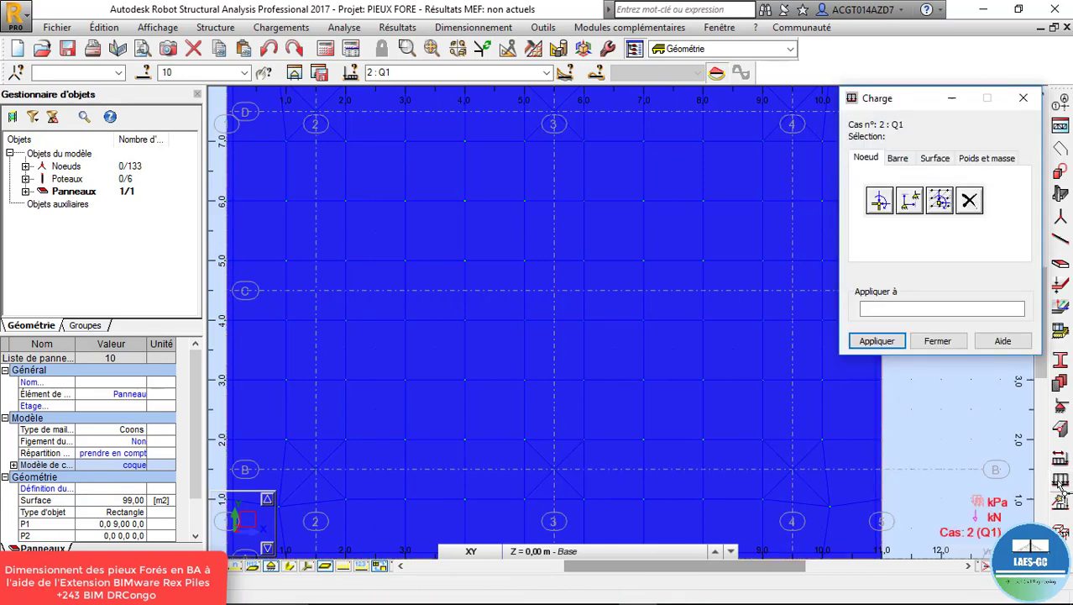
left_click(876, 204)
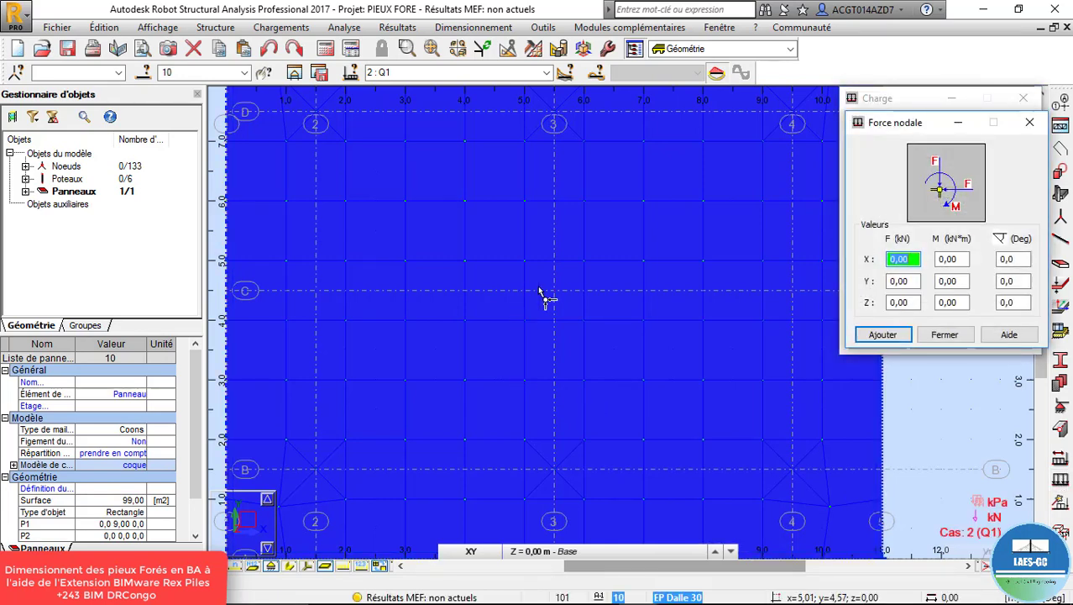
scroll(556, 290, "down", 1)
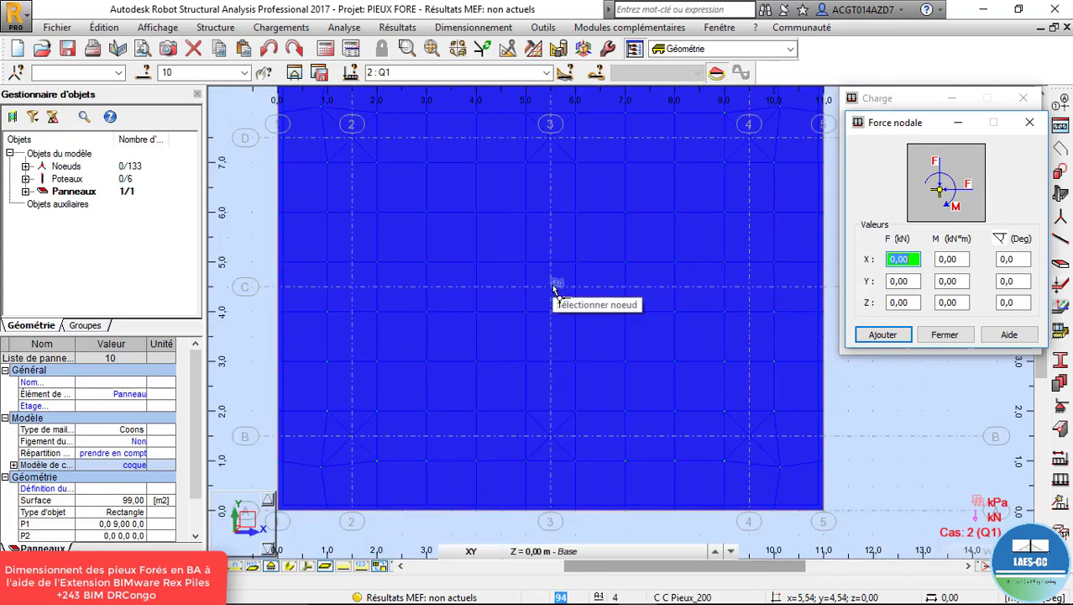
left_click(903, 303)
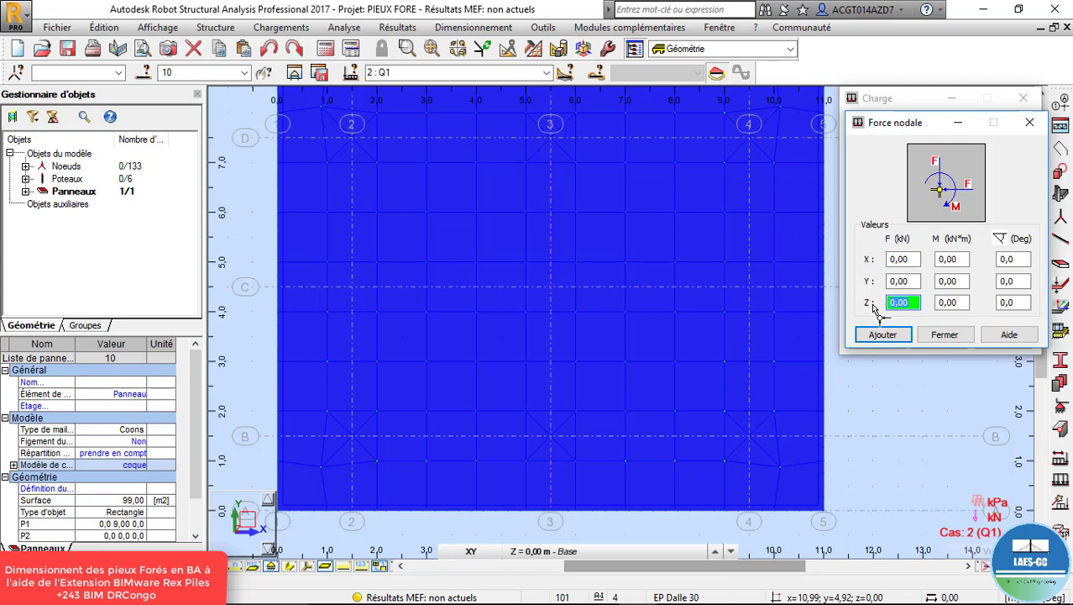
type("-30")
Check the factored column loads of Worked Example 12.1 in the PDF manual and return to Robot Structural Analysis
key("alt+Tab")
key("alt+Tab")
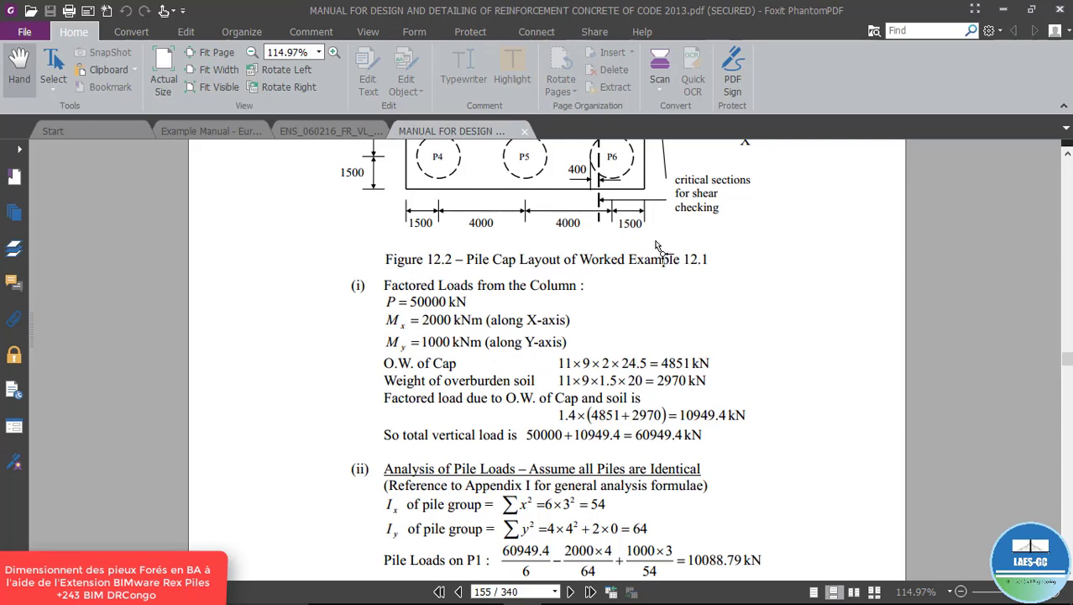
key("alt+Tab")
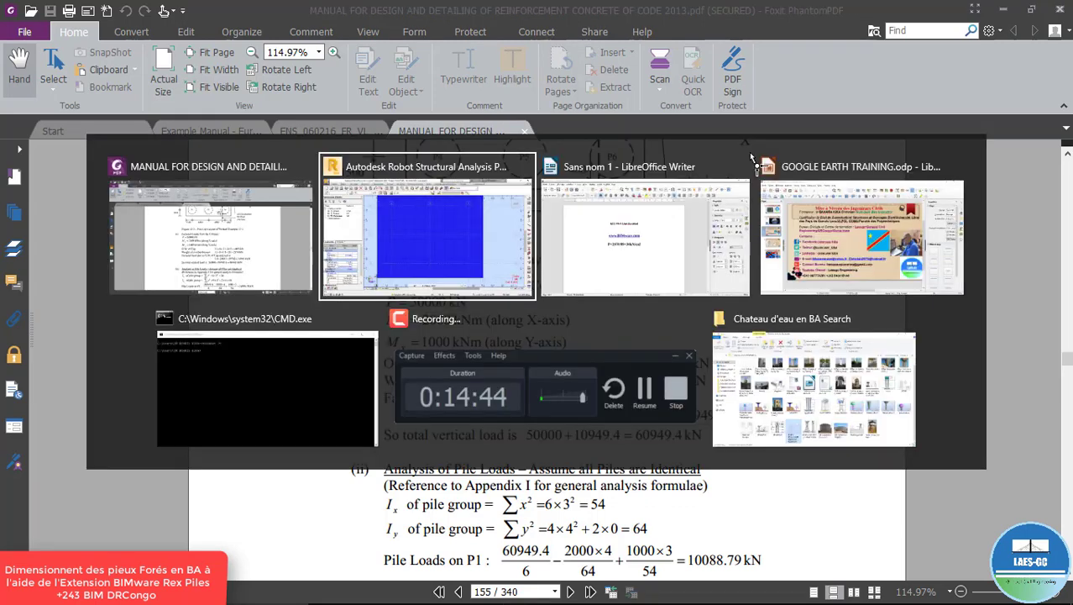
key("alt+Tab")
key("alt+Tab")
key("alt+Tab")
key("alt+Tab")
key("alt+Tab")
key("alt+Tab")
key("alt+Tab")
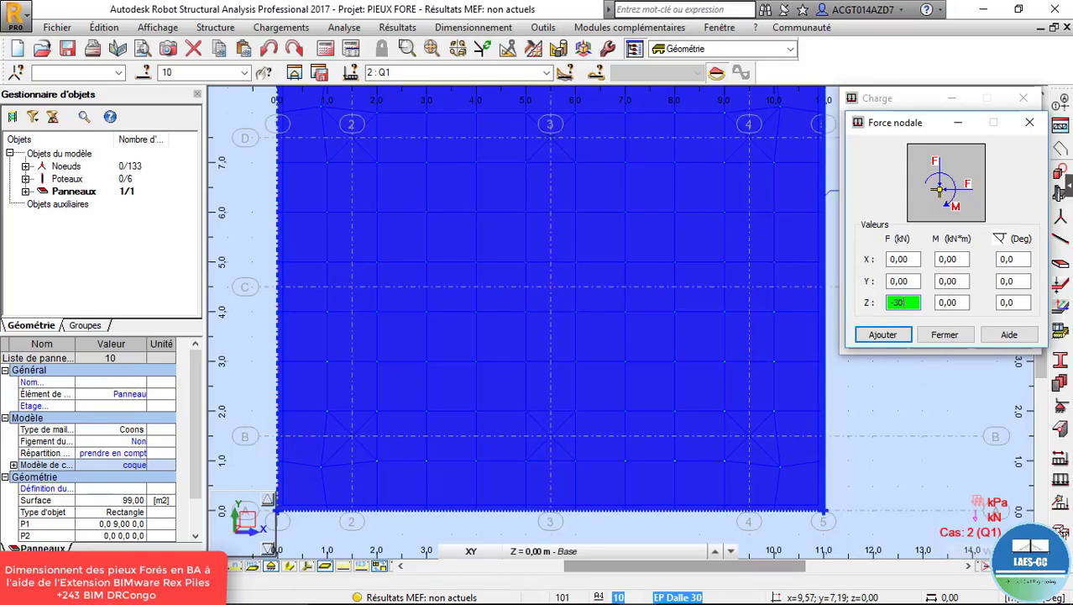
Set the nodal force's moments to 2000 kN*m about X and 1000 kN*m about Y, and add the load definition
left_click(963, 264)
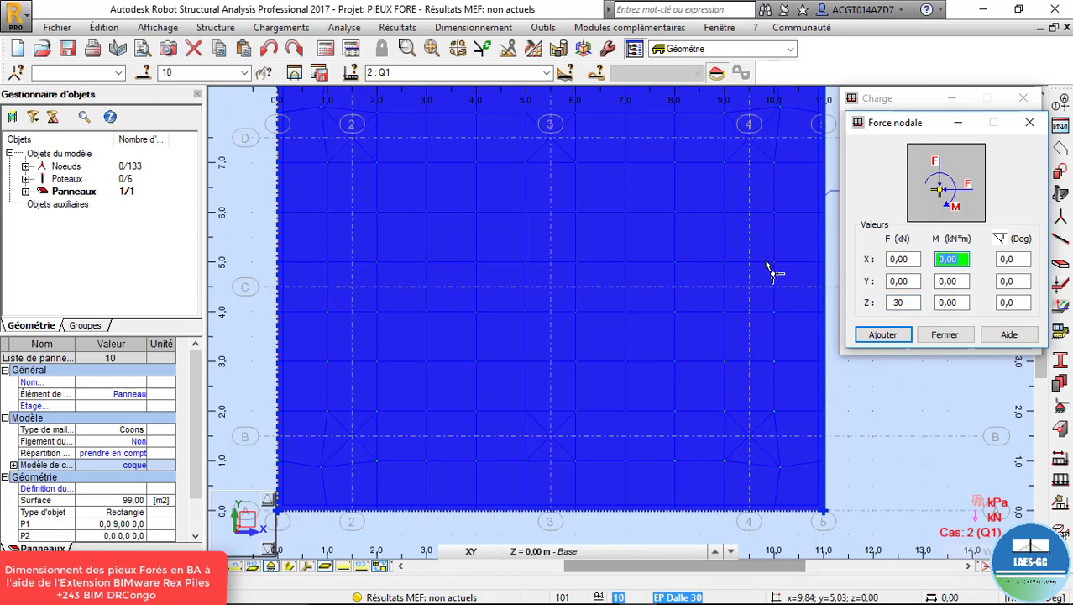
type("2000")
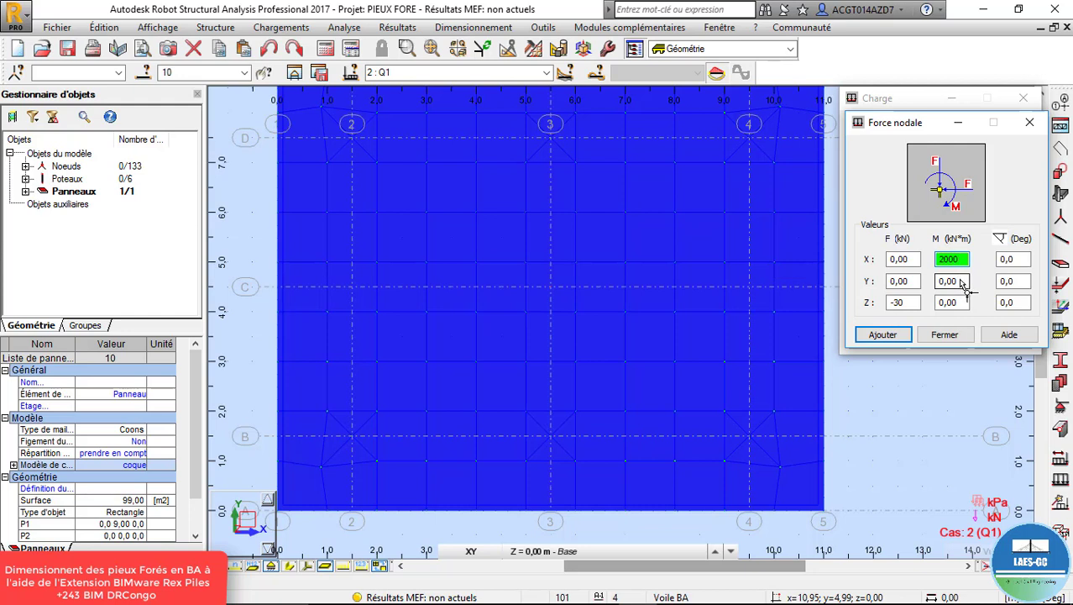
left_click(962, 282)
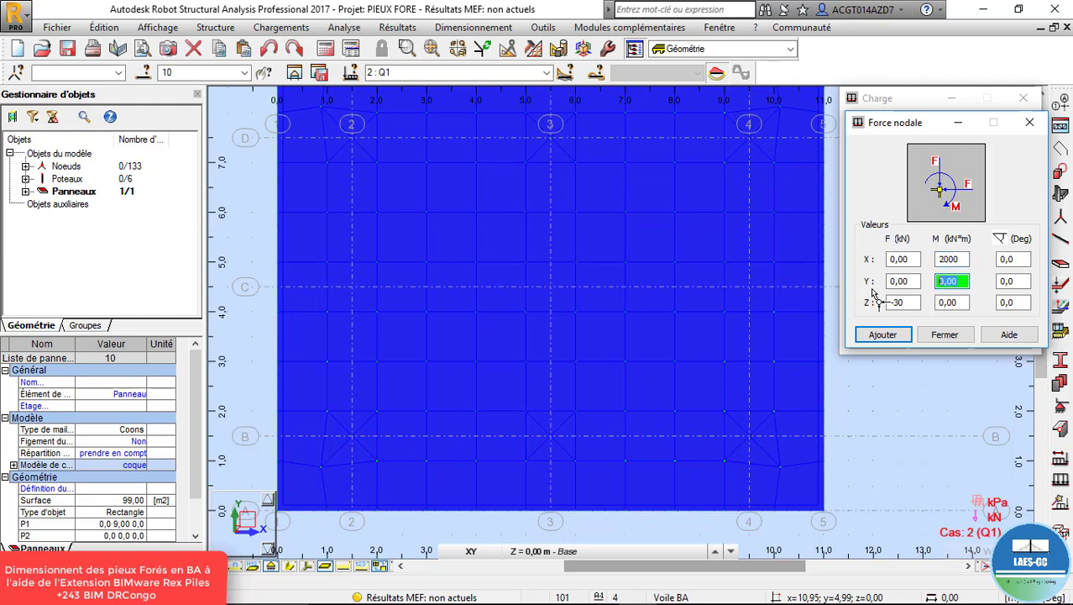
type("1000")
left_click(903, 302)
left_click(894, 336)
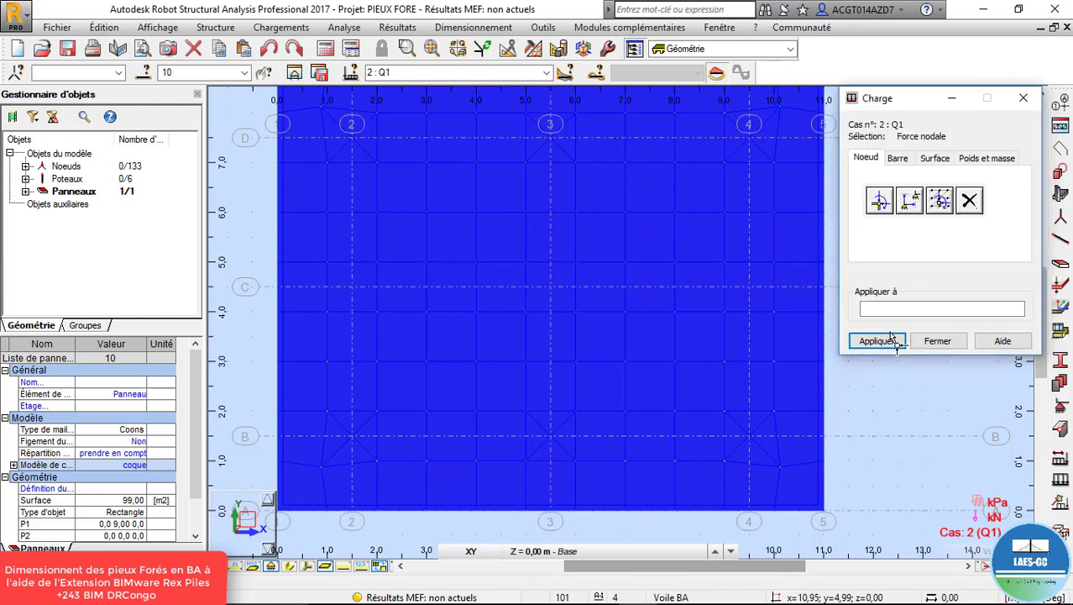
Apply the defined nodal force to node 94 at the centre of the pile cap and close the load definition
left_click(899, 309)
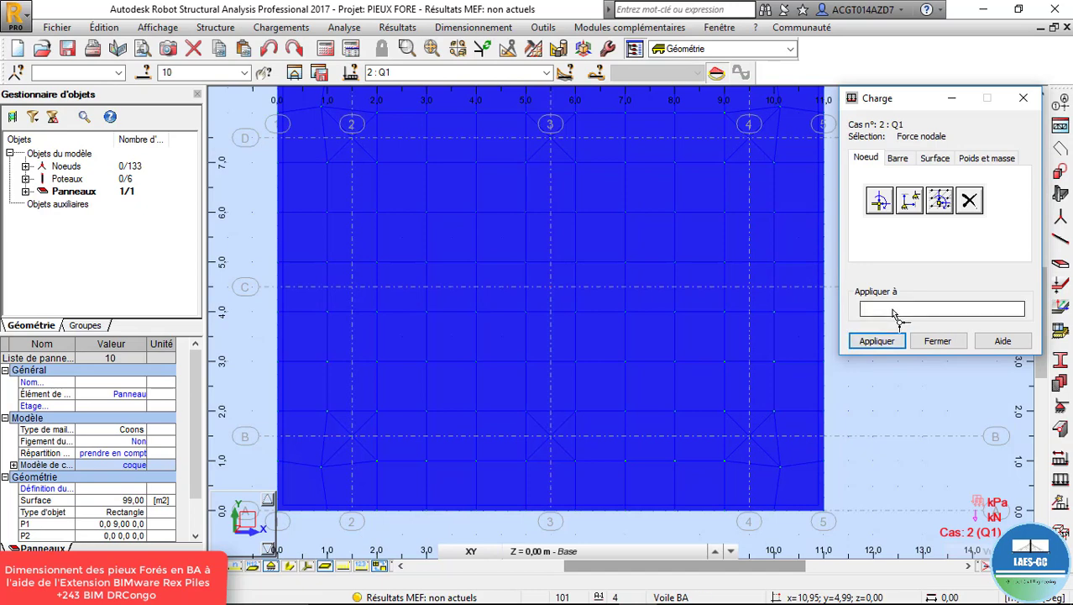
left_click(550, 286)
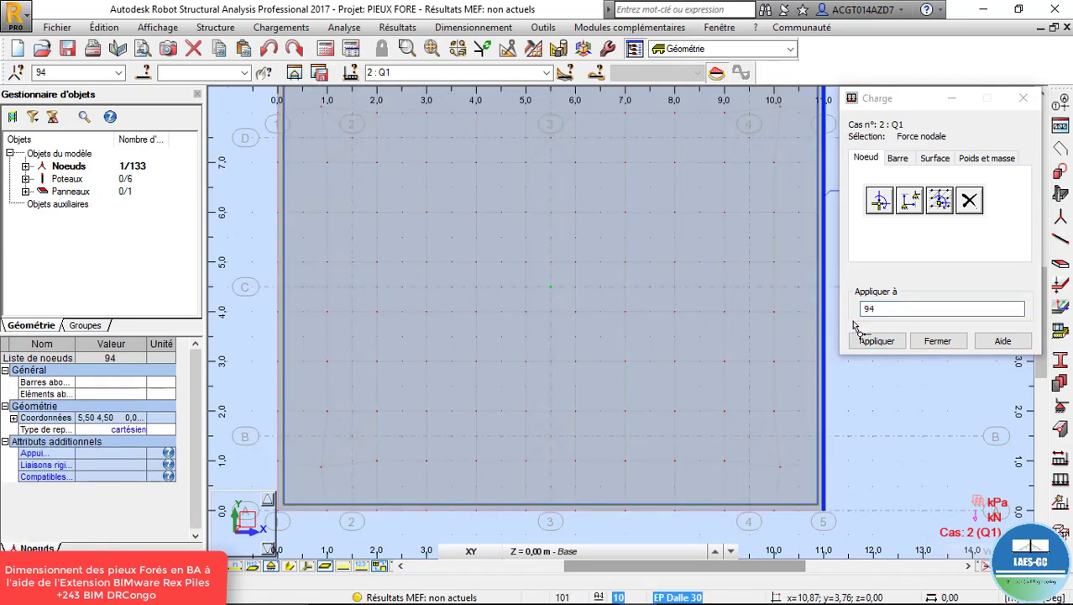
left_click(880, 342)
left_click(880, 342)
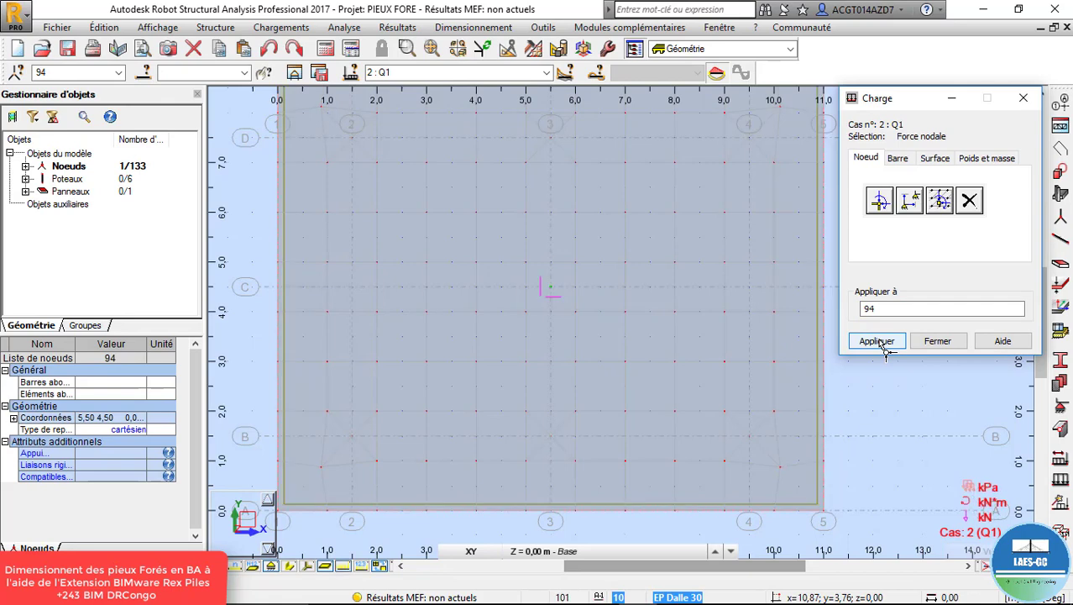
left_click(1024, 98)
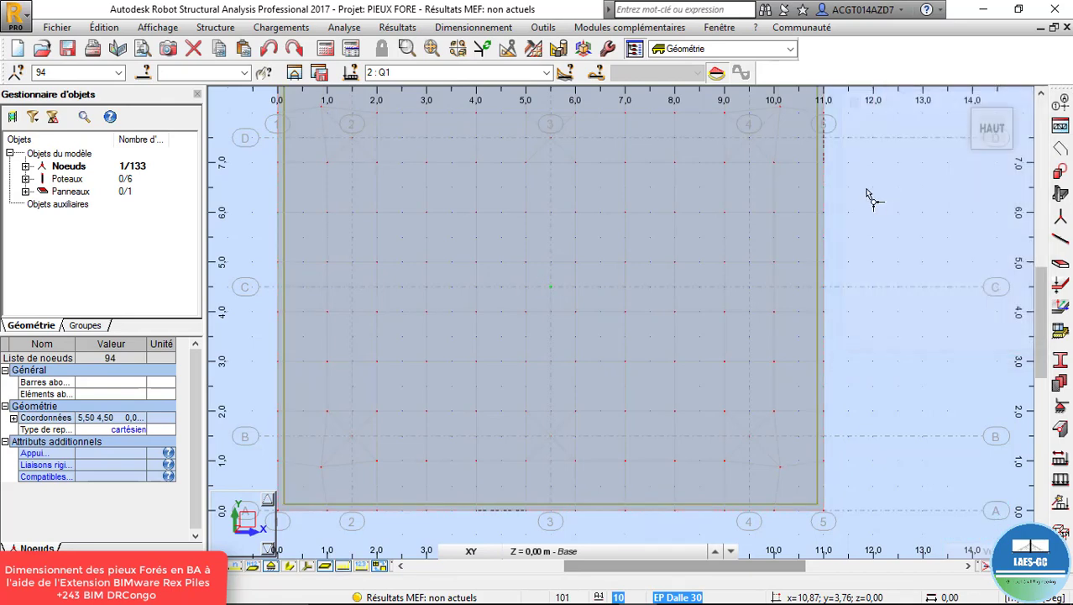
Show the pile cap in 3D with its load symbols and load values displayed
right_click(867, 198)
left_click(845, 254)
left_click_drag(802, 253, 788, 197)
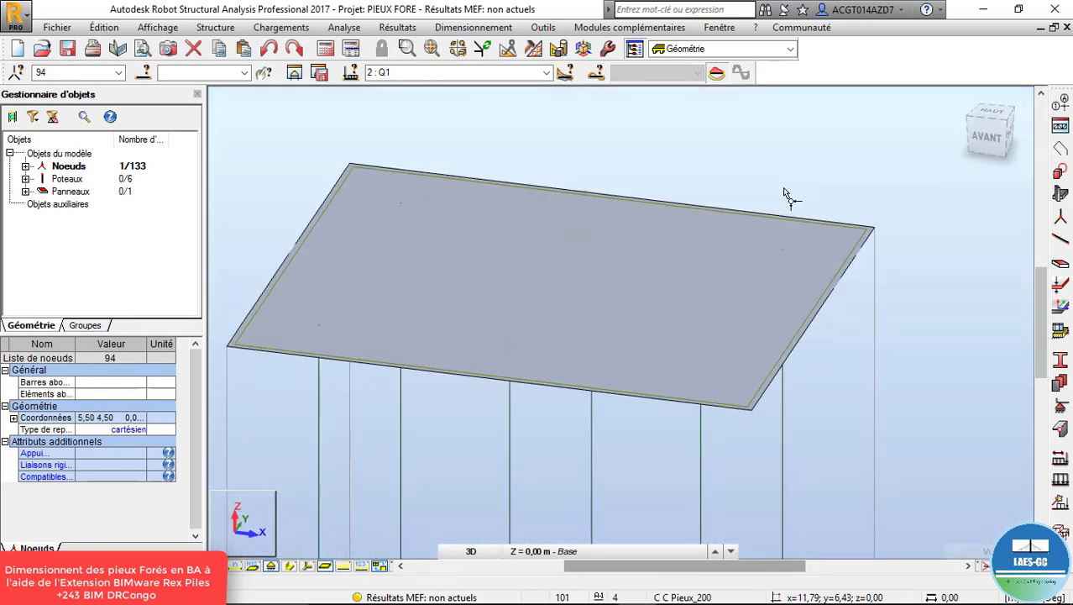
left_click(346, 566)
middle_click_drag(572, 308, 659, 304, "shift")
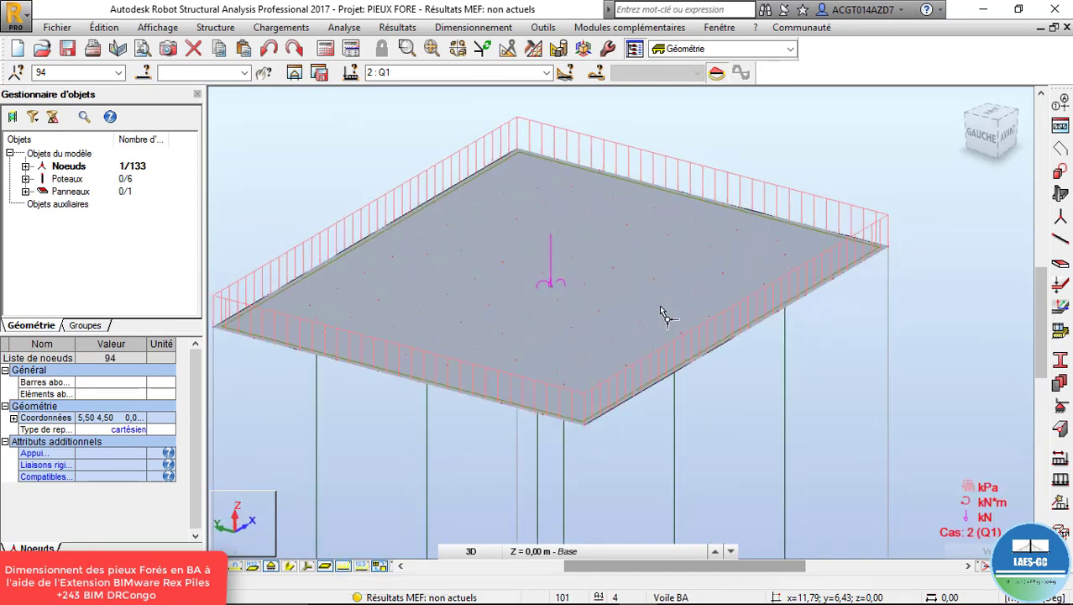
scroll(531, 304, "up", 4)
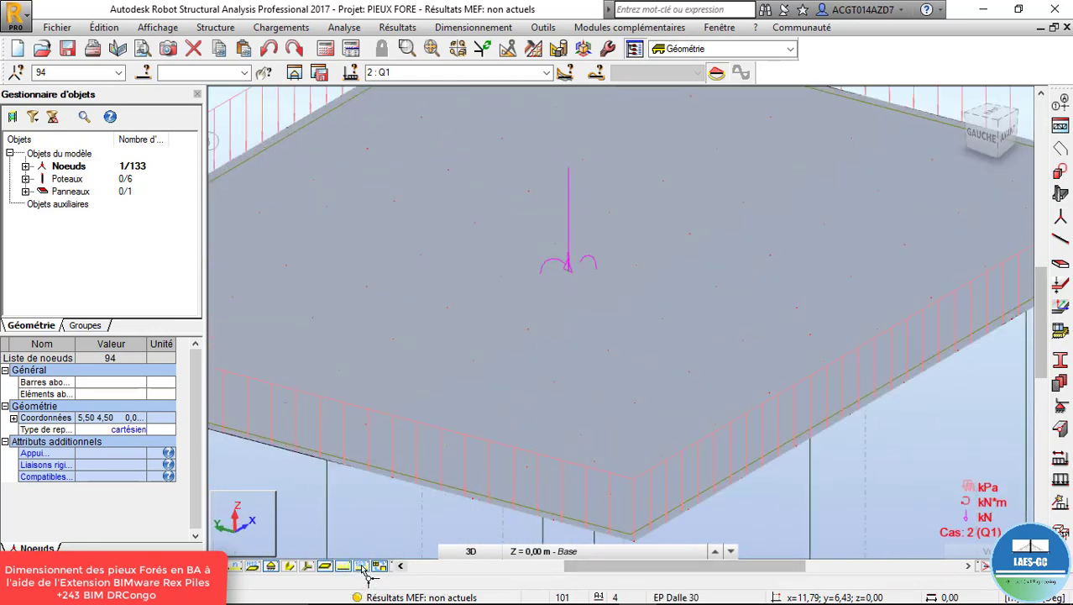
left_click(362, 565)
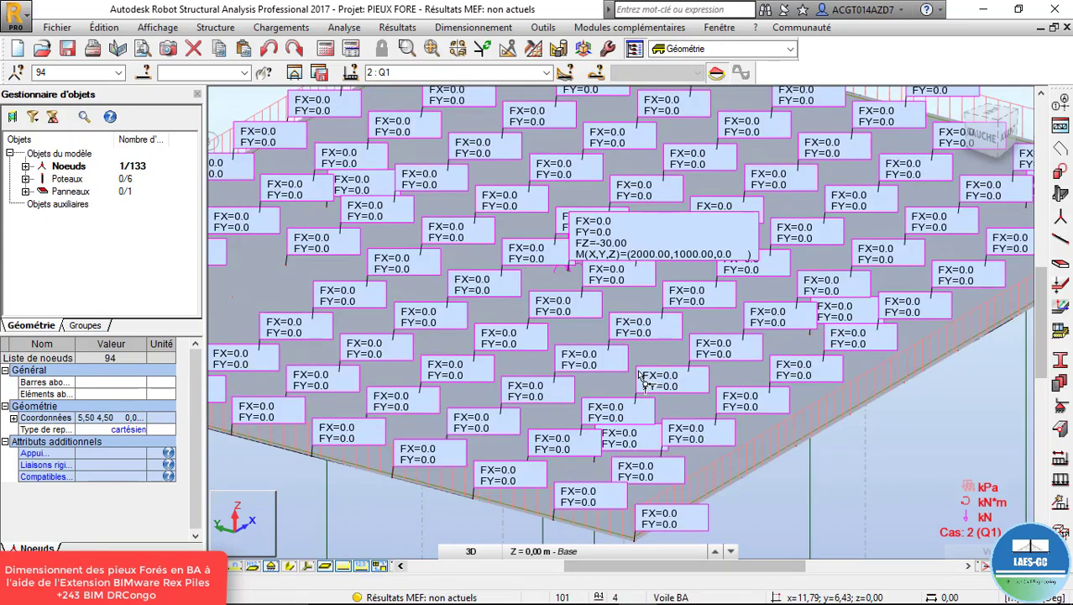
Examine the force and moment labels at the cap's centre node and hide the load values again
middle_click_drag(616, 343, 548, 228, "shift")
scroll(550, 231, "up", 6)
middle_click_drag(610, 374, 638, 359, "shift")
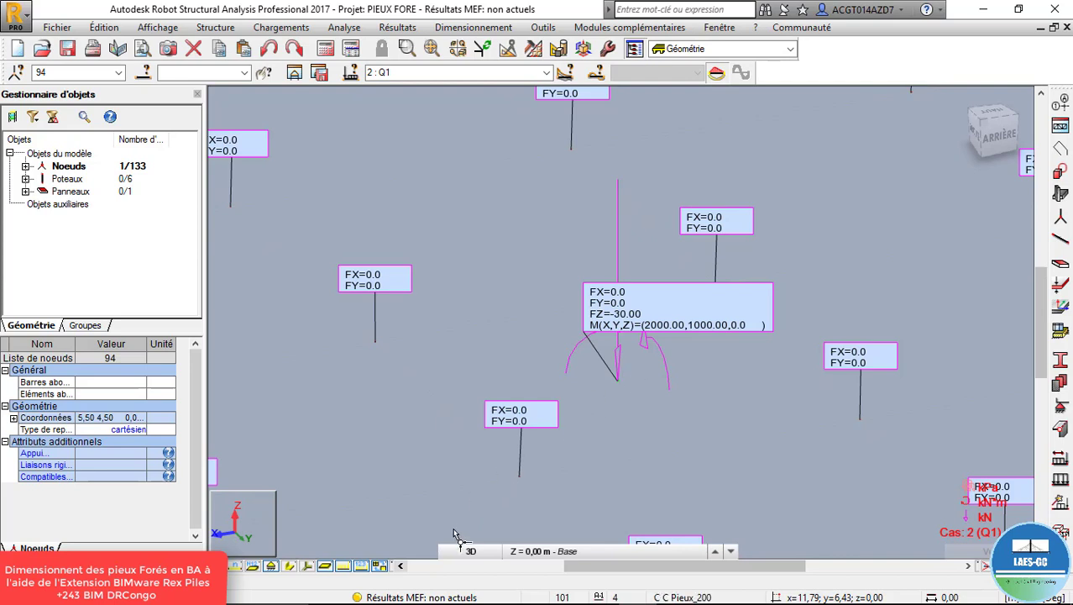
left_click(362, 566)
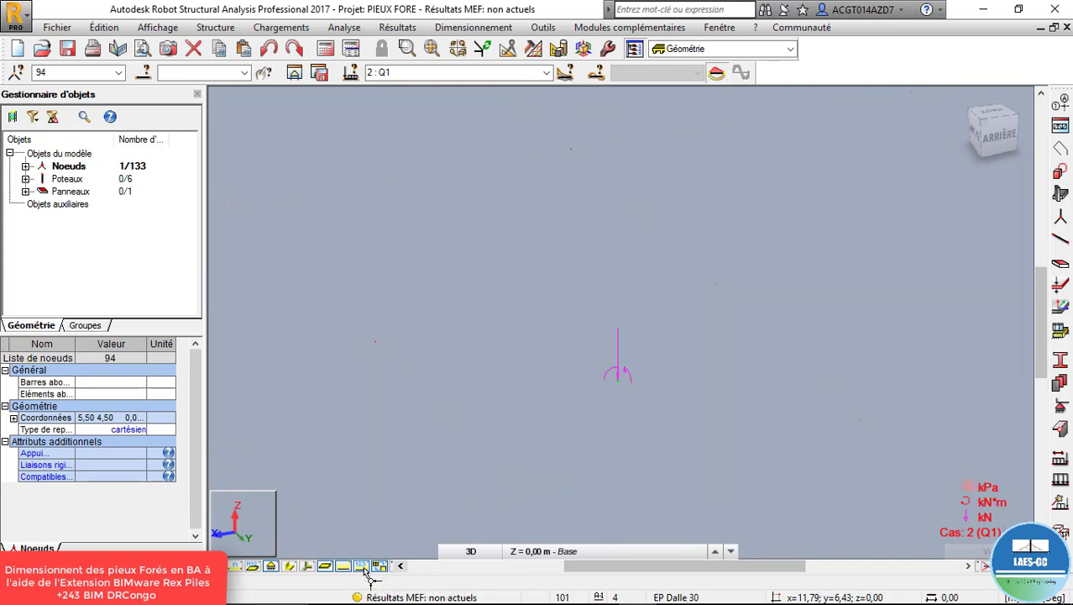
scroll(541, 217, "down", 2)
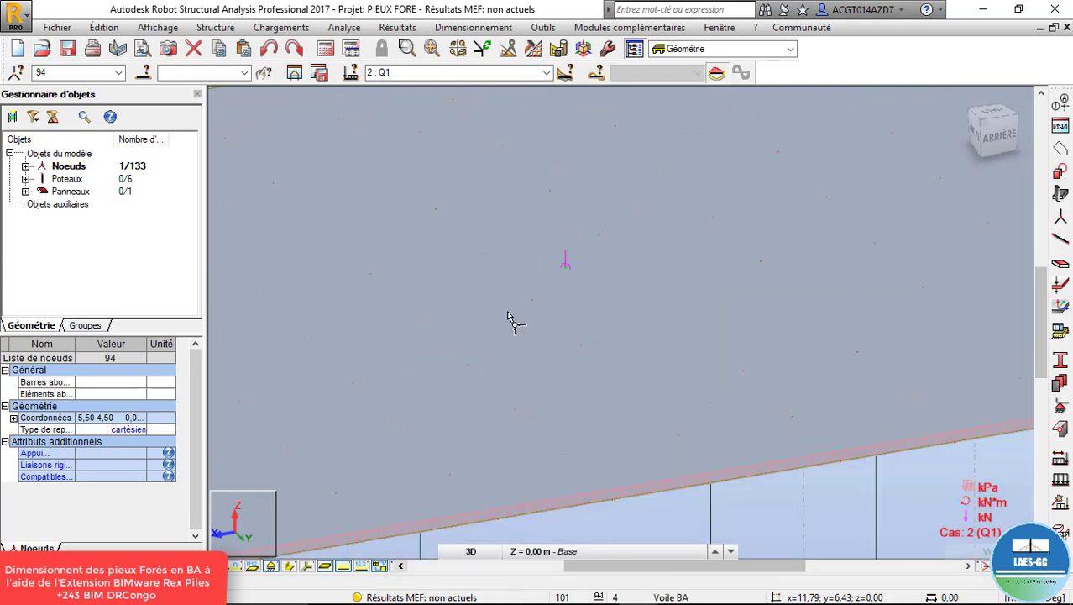
scroll(508, 320, "down", 3)
Undo the nodal load applied at the cap's centre and return to the XY plan view
left_click(546, 73)
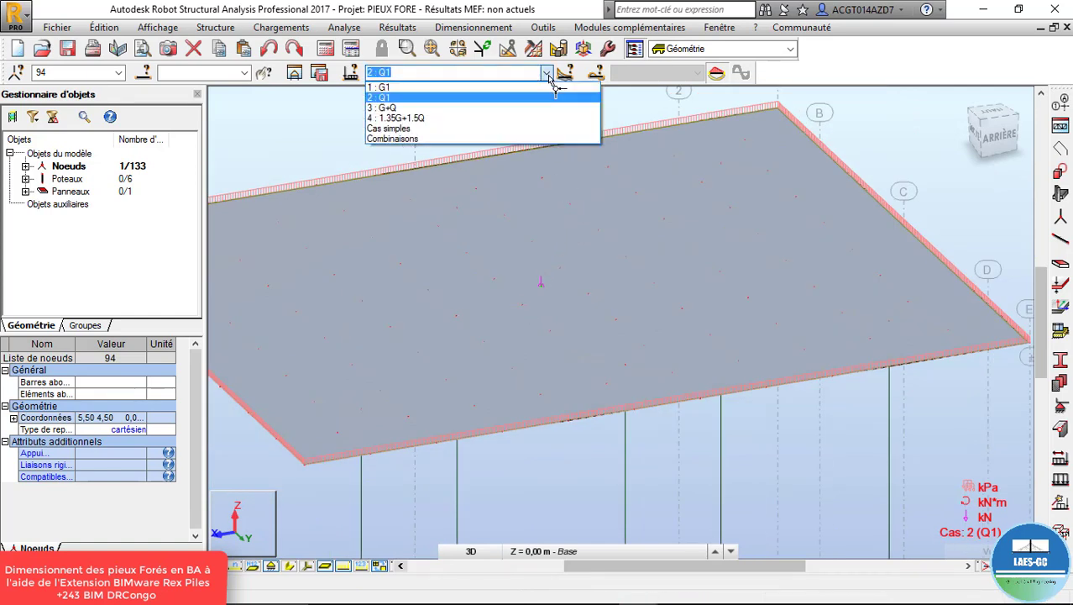
left_click(547, 75)
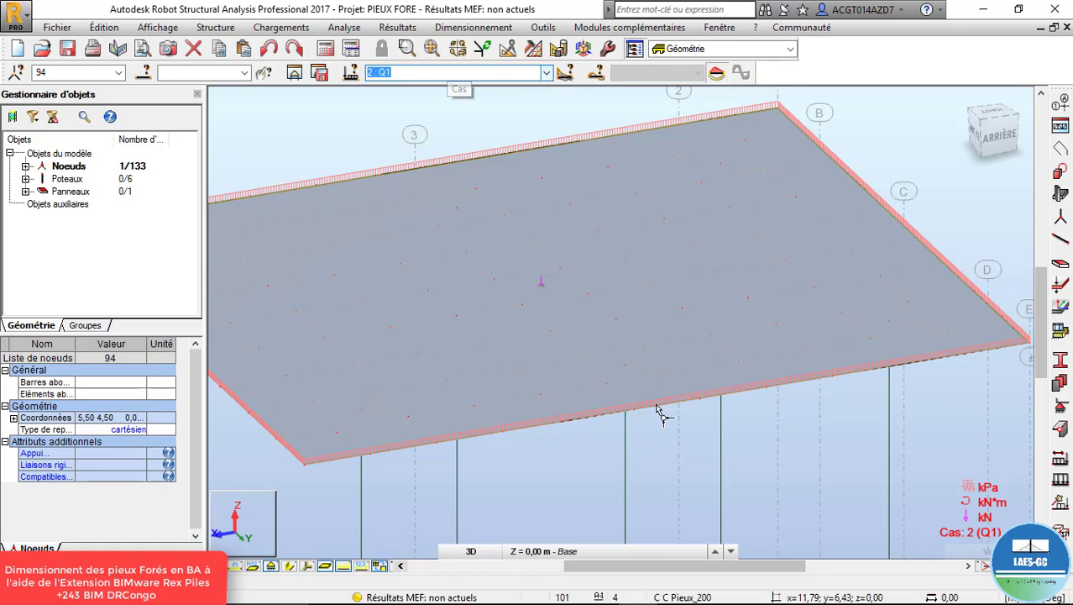
left_click(610, 359)
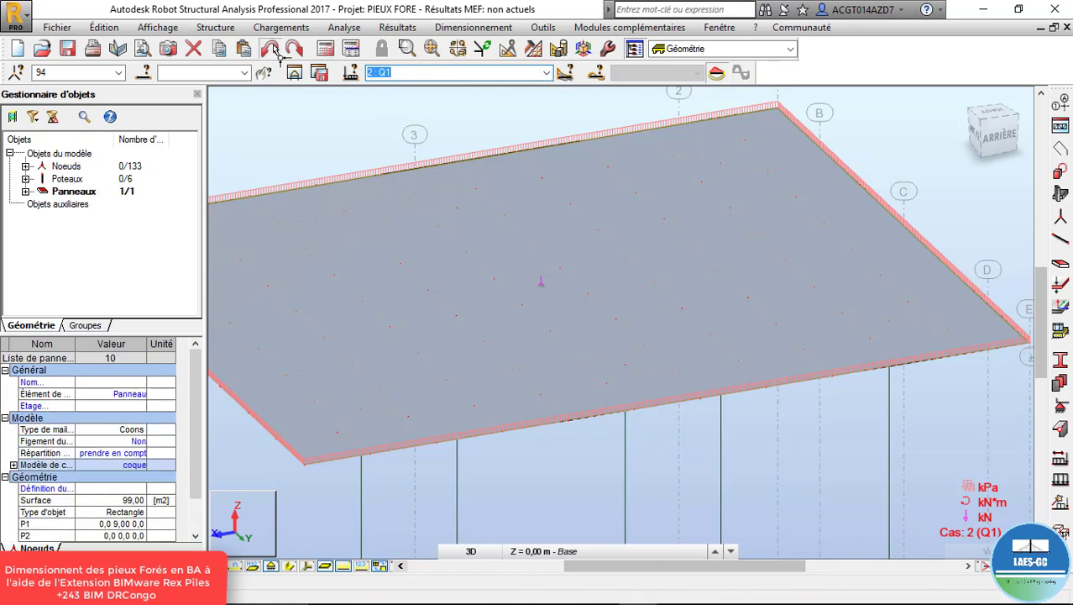
middle_click_drag(607, 351, 600, 374, "shift")
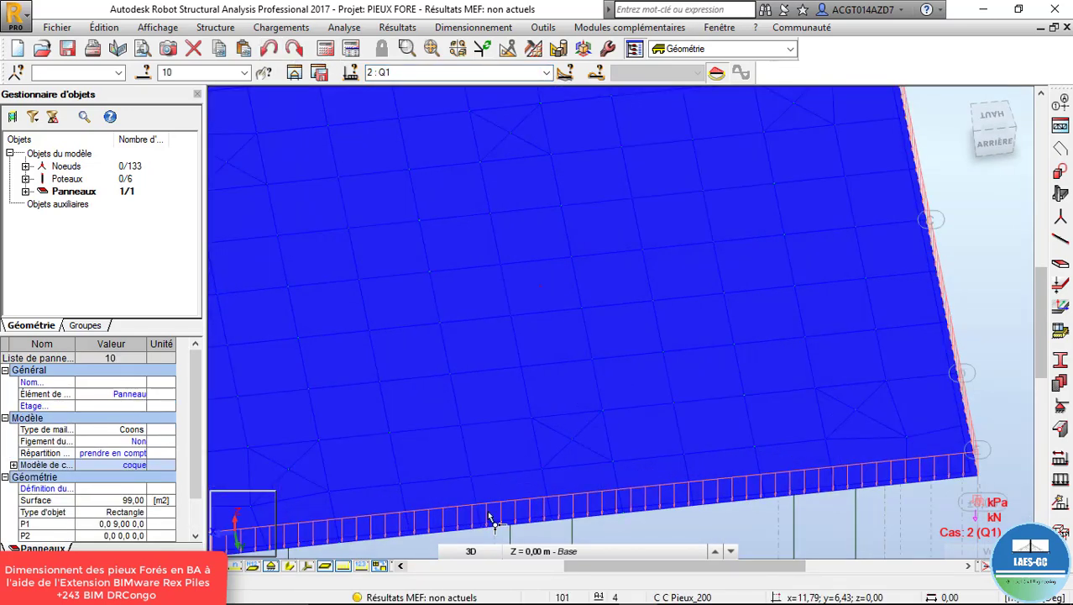
left_click(472, 548)
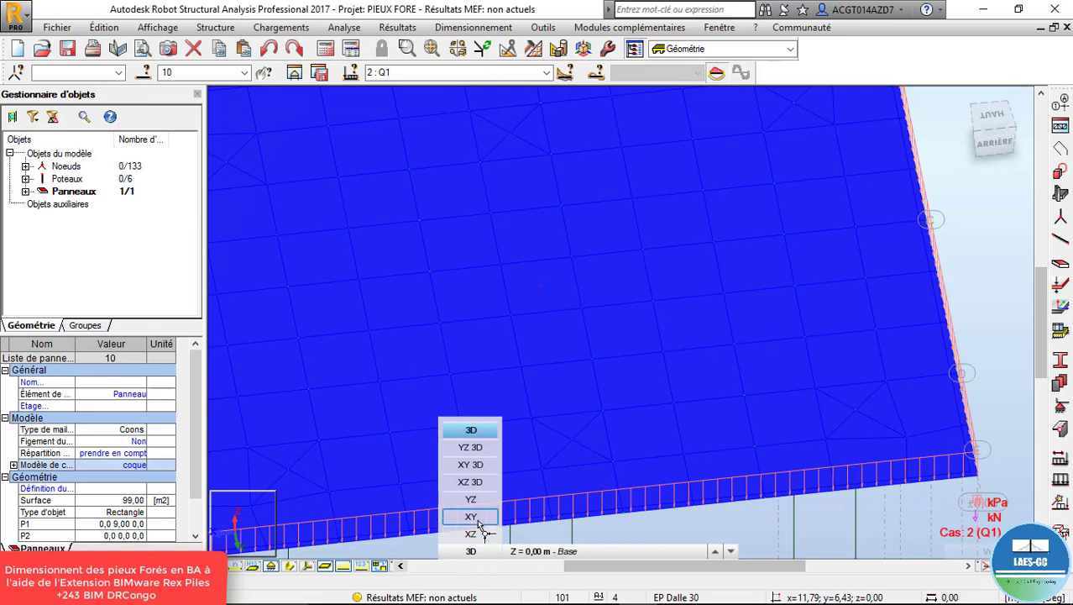
left_click(471, 516)
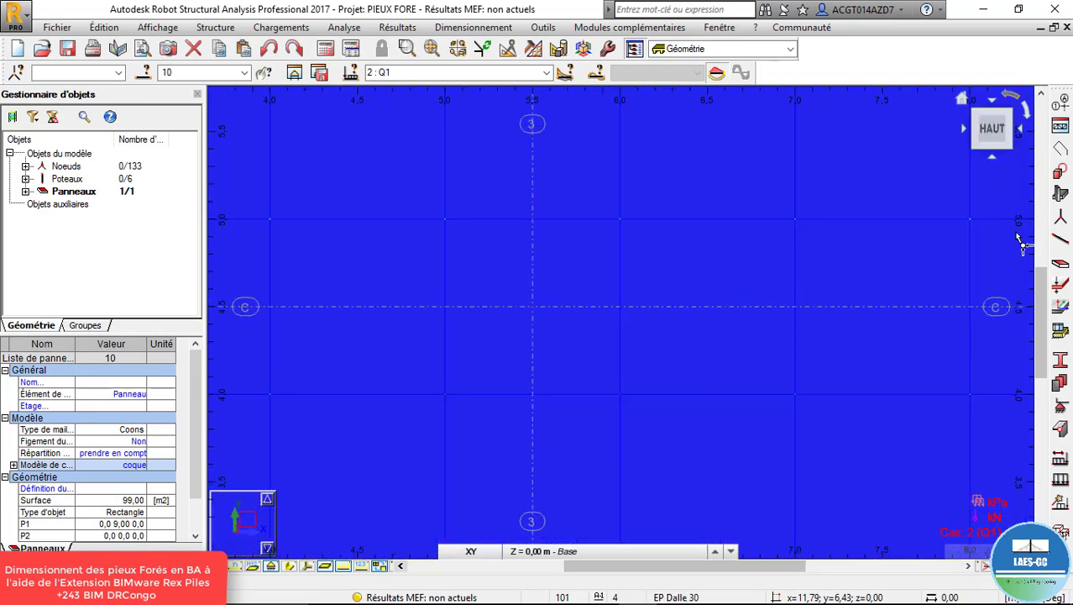
Add load case 5 named Q2 with permanent nature and structural sub-nature, and close the load case definitions
left_click(1061, 458)
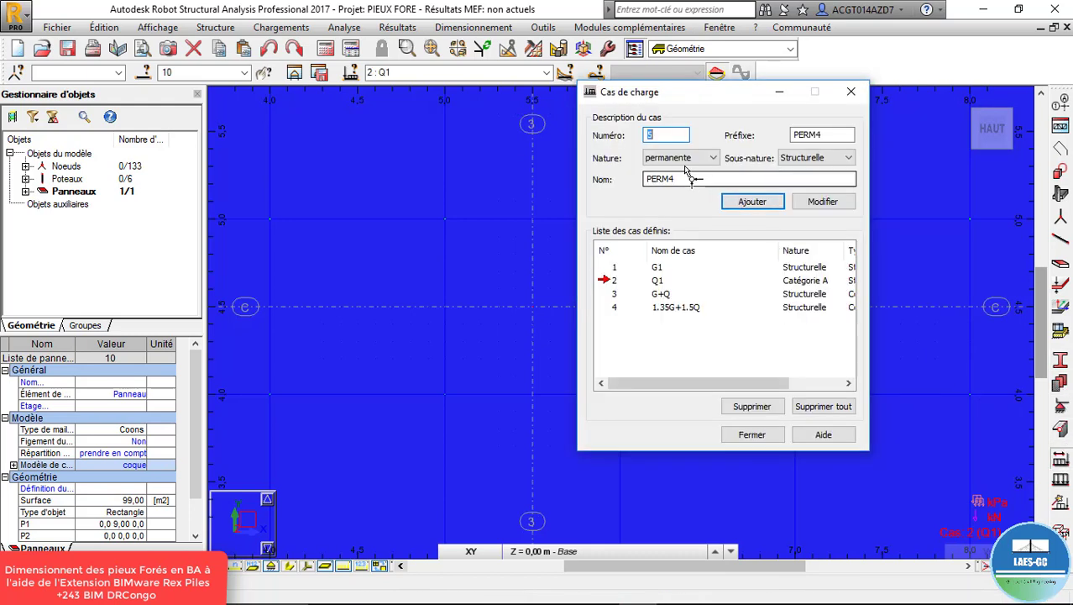
double_click(693, 179)
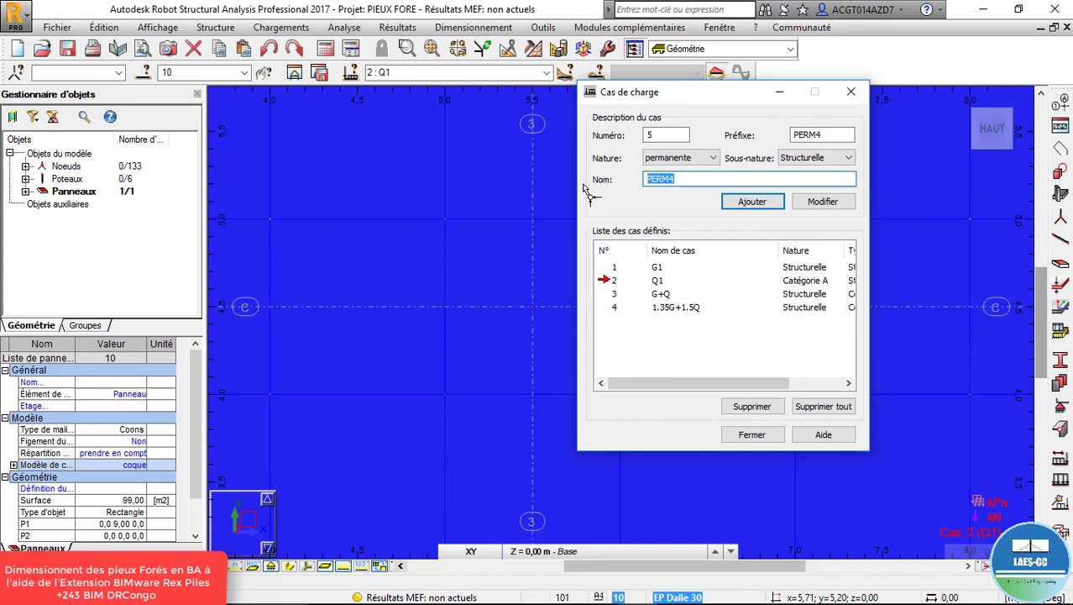
type("A")
type("Q2")
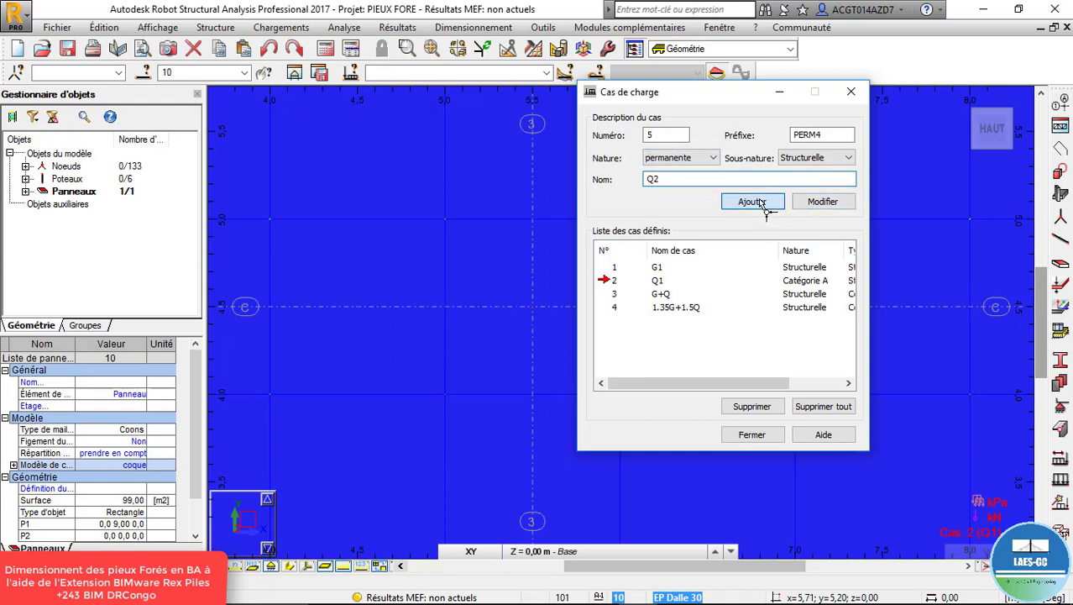
key("Return")
left_click(851, 92)
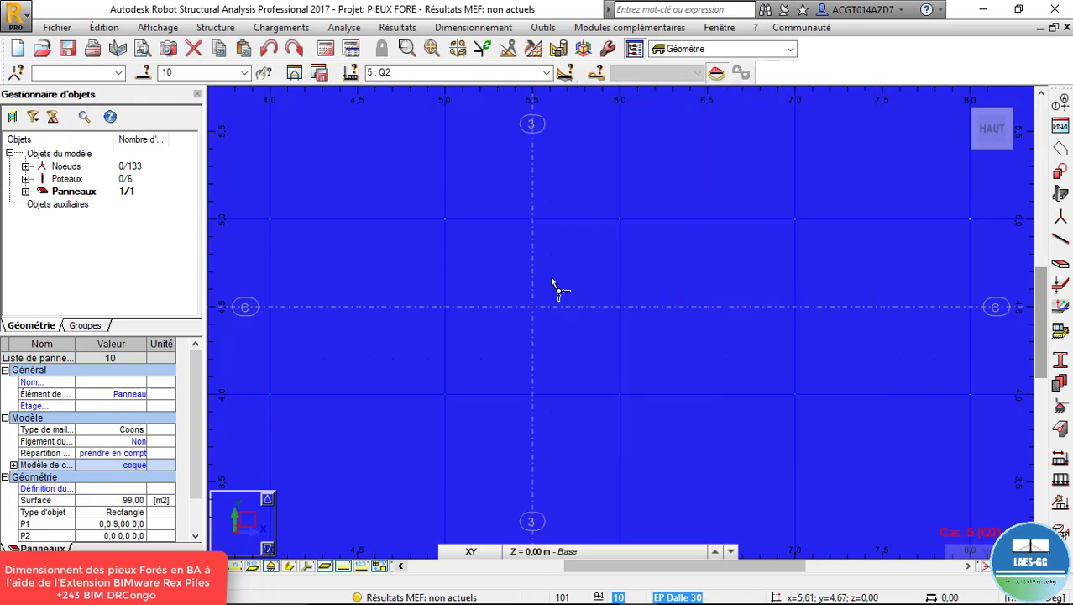
Apply a nodal load of FZ -30 kN, MX 2000 kN·m and MY 1000 kN·m at the cap's centre in case Q2
left_click(1060, 480)
left_click(910, 199)
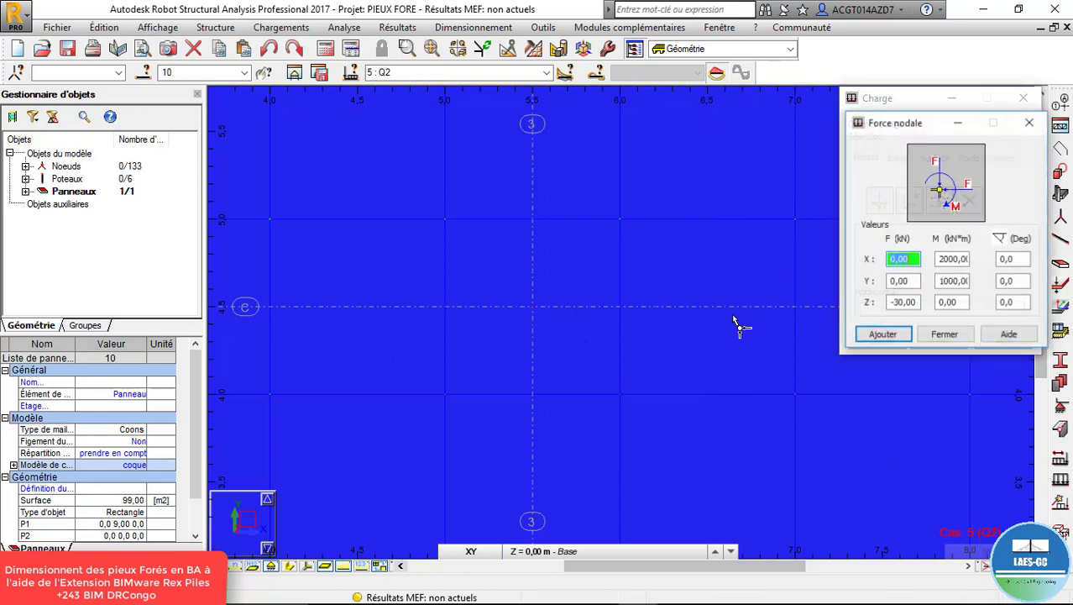
left_click(532, 308)
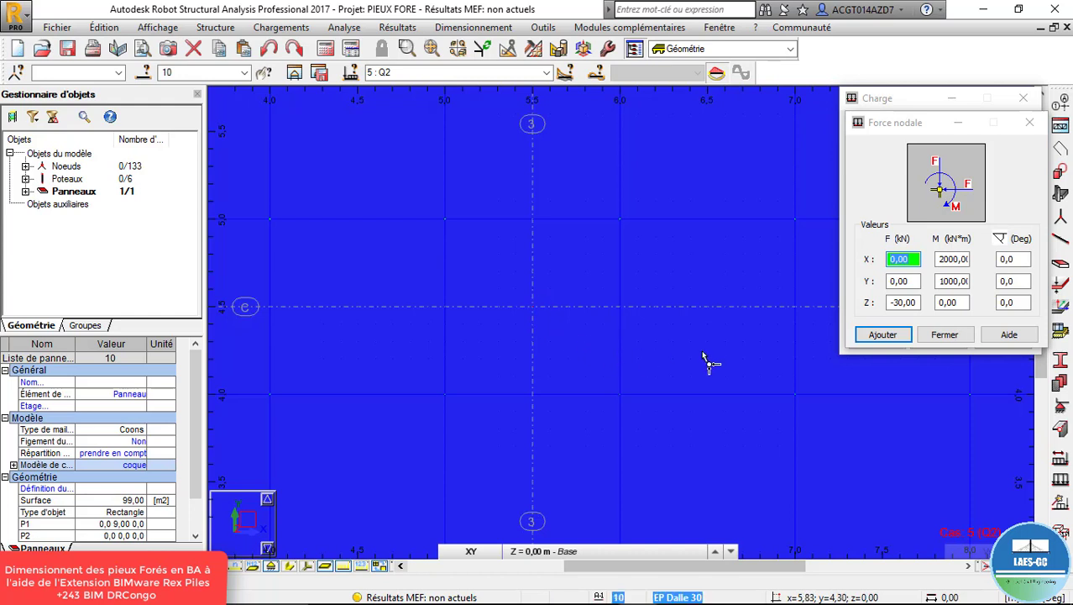
left_click(883, 335)
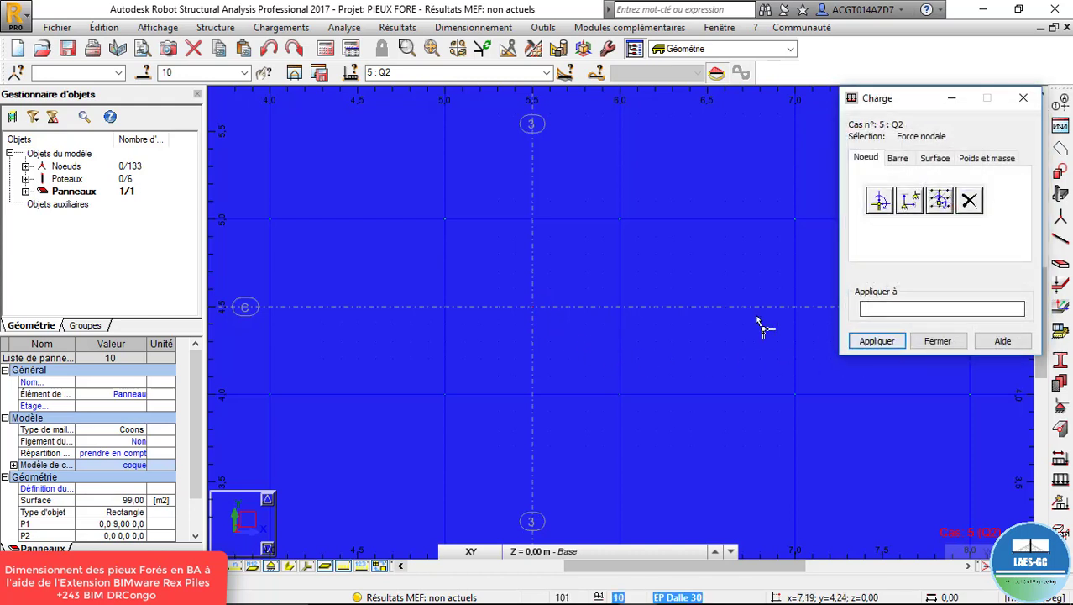
left_click(535, 309)
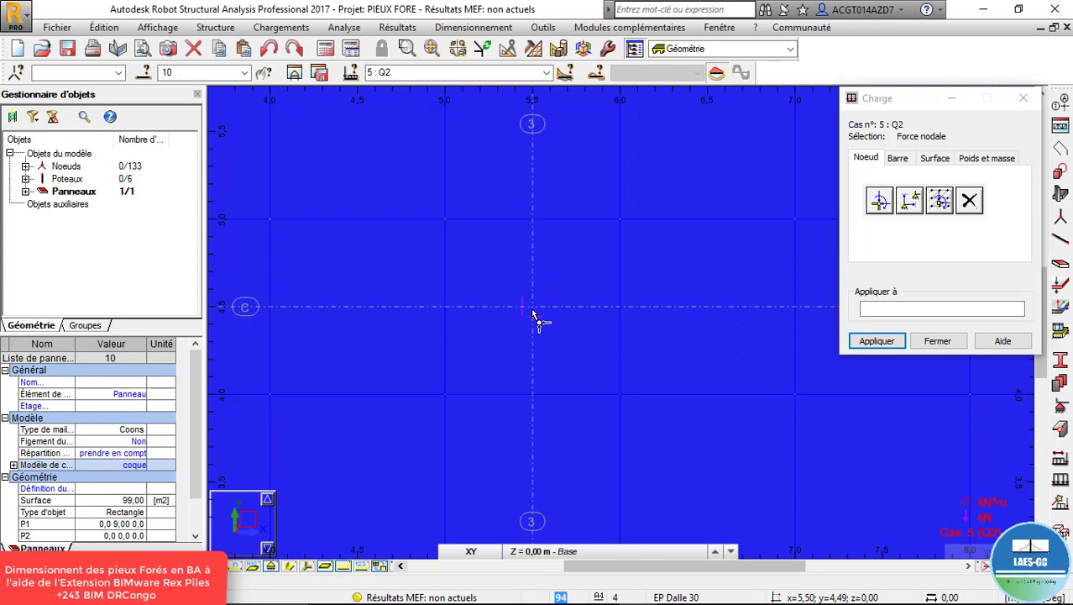
left_click(881, 344)
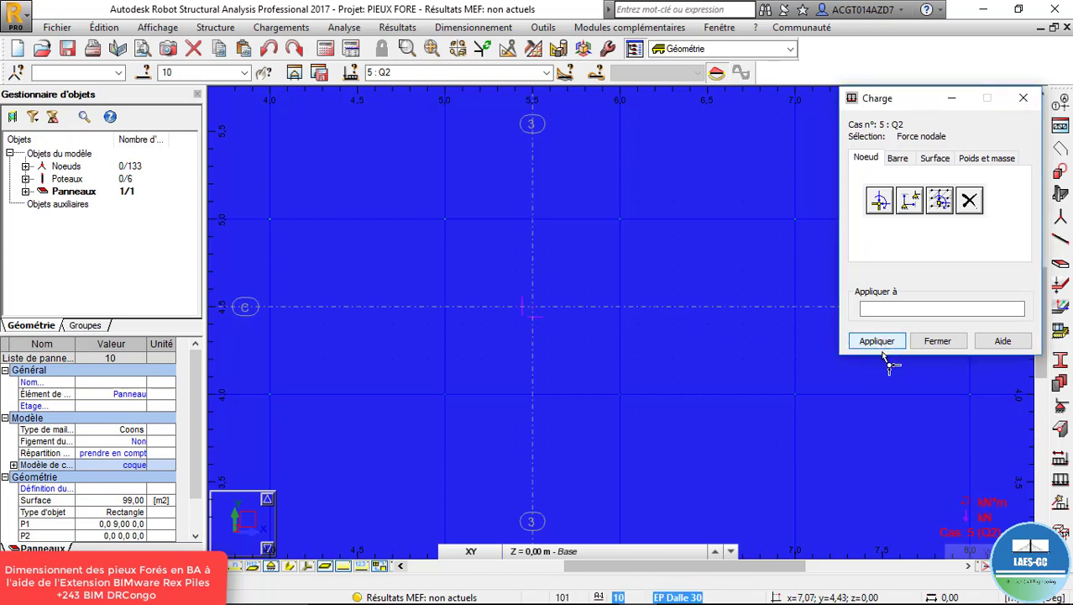
left_click(893, 309)
Show the pile cap in 3D with the Q2 load values displayed and close the load definition
right_click(537, 250)
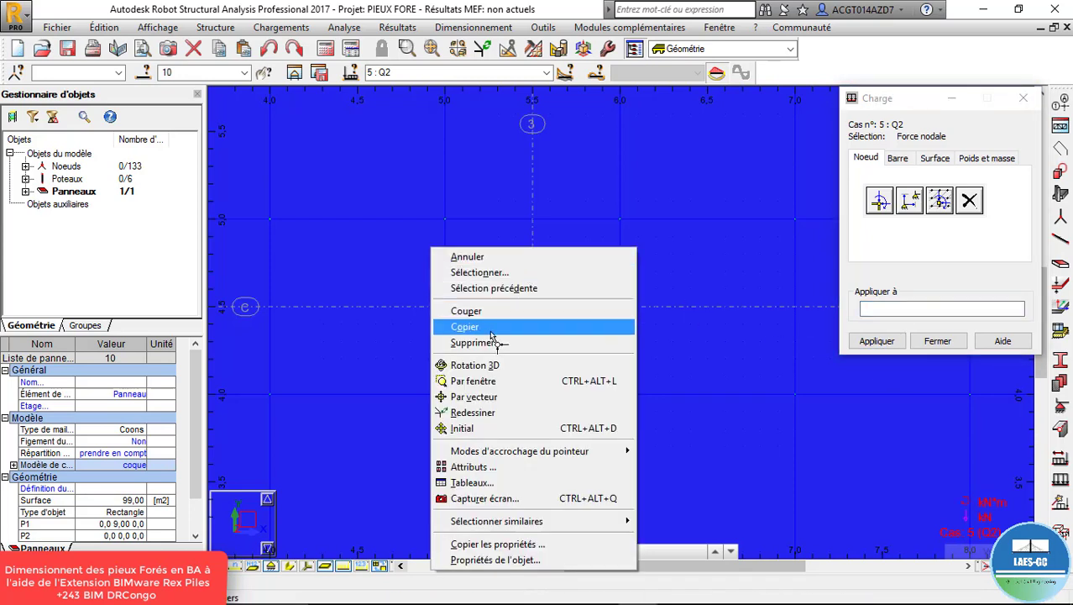
left_click(487, 364)
left_click_drag(563, 332, 575, 270)
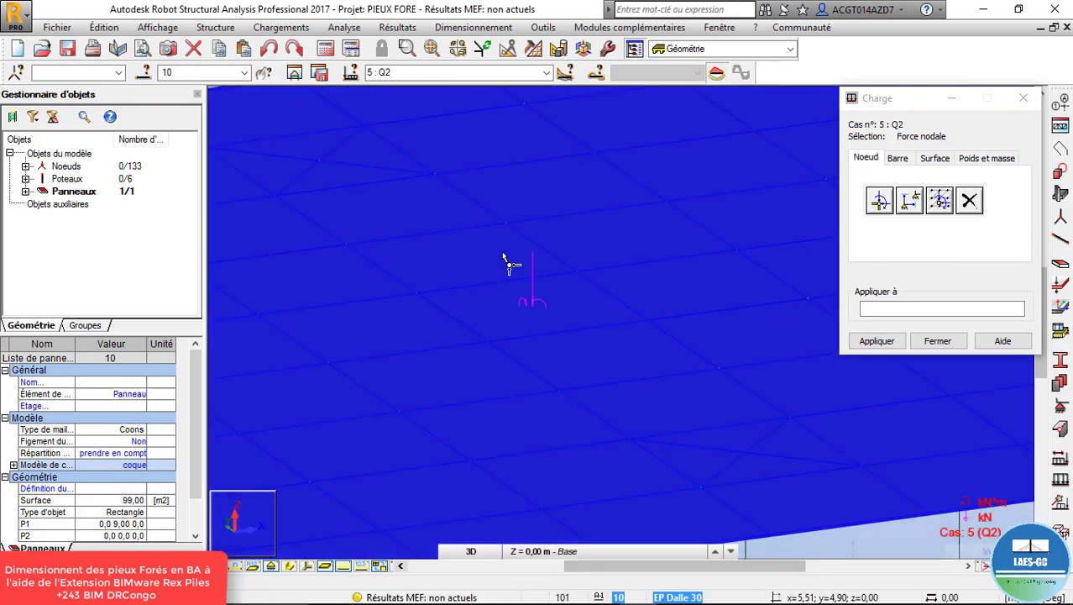
scroll(622, 251, "down", 2)
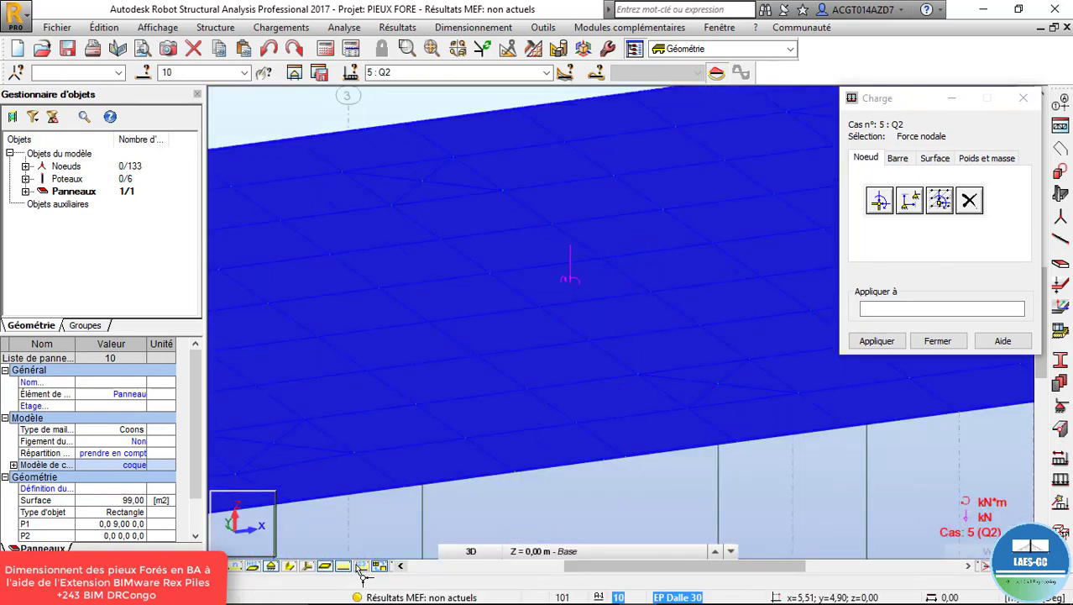
scroll(546, 360, "down", 3)
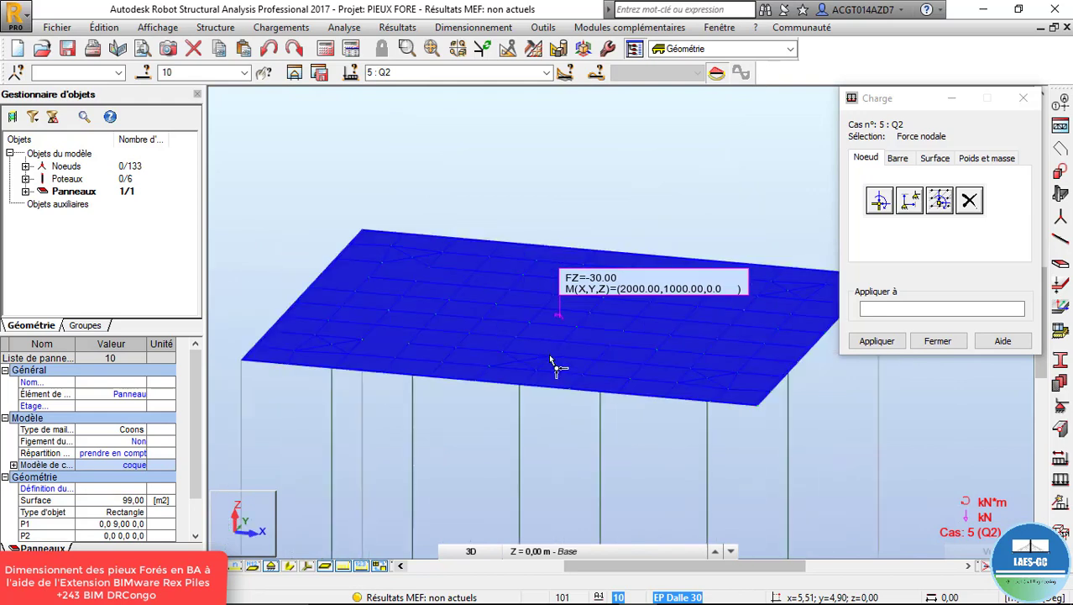
left_click(1023, 98)
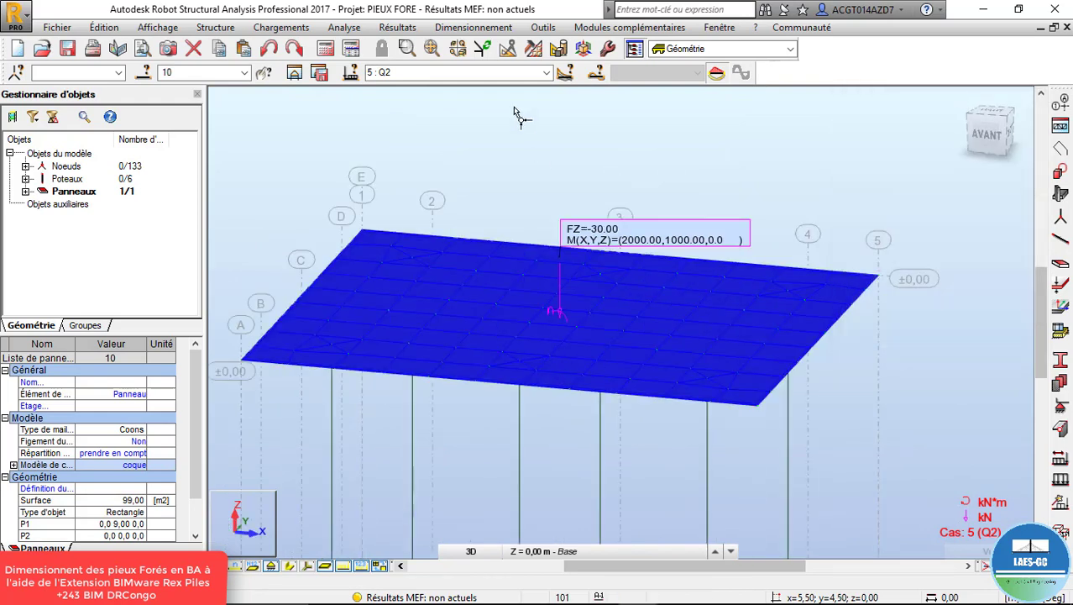
Run the structural calculation, continue past the instability warning, and close the calculation messages
left_click(327, 49)
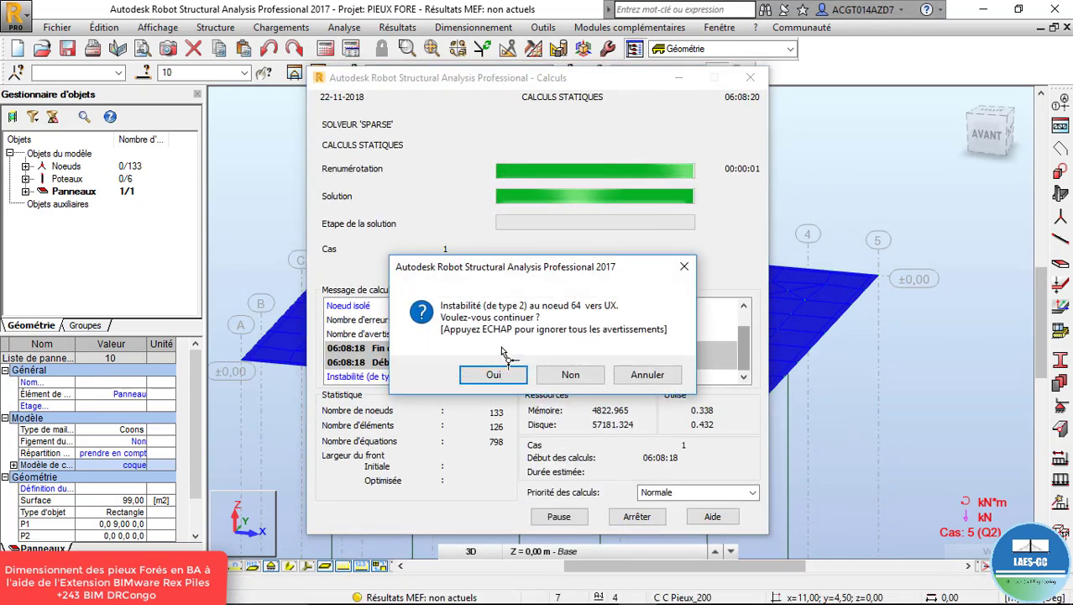
left_click(504, 370)
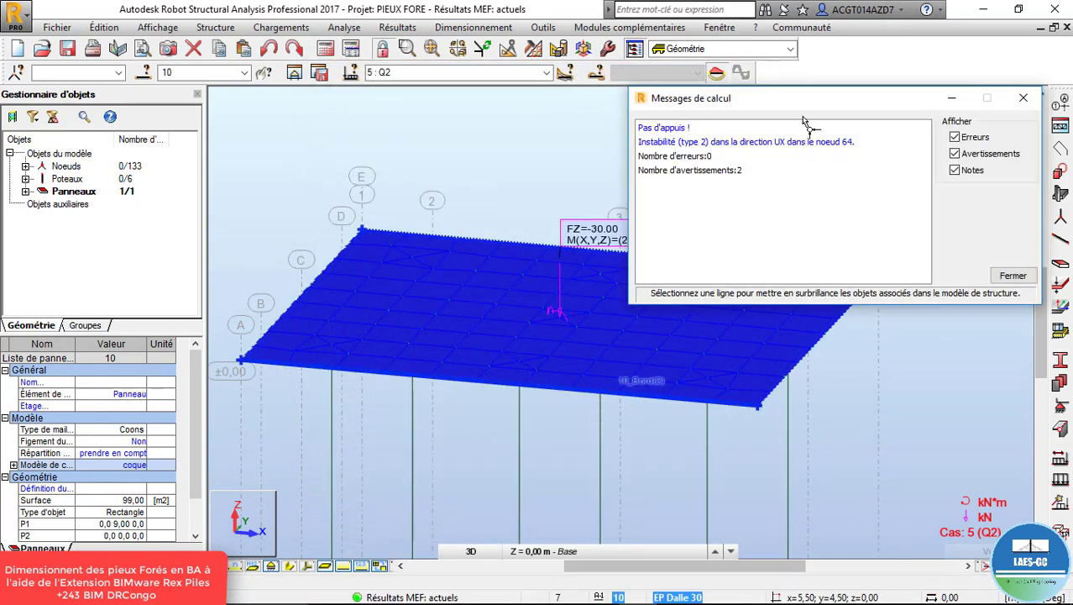
left_click(1023, 97)
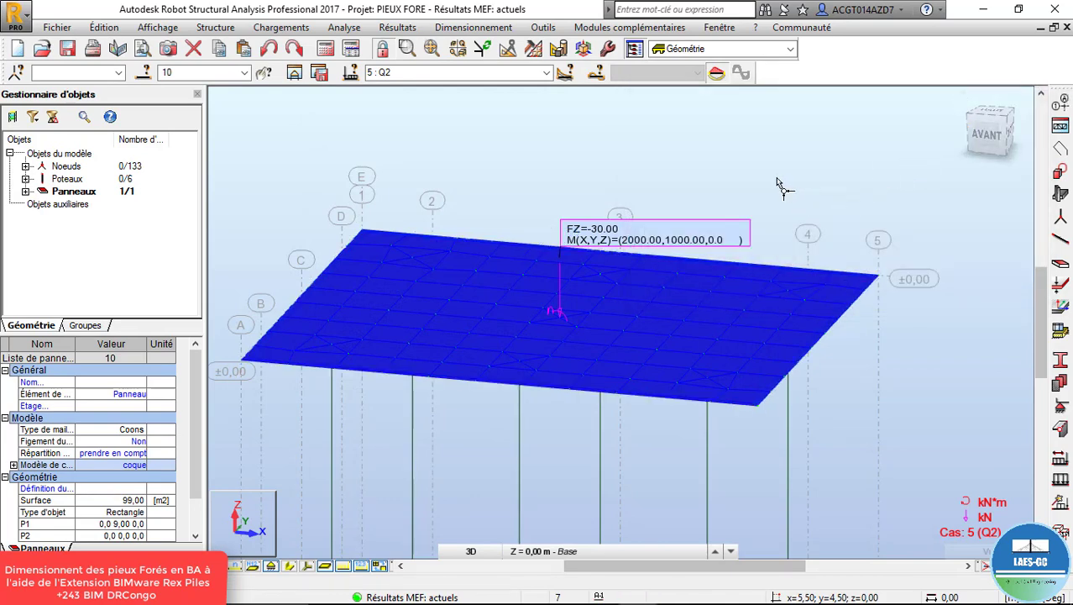
Orbit the pile cap in 3D to examine the centre node's load from another side
right_click(673, 178)
left_click(752, 242)
left_click_drag(773, 228, 696, 309)
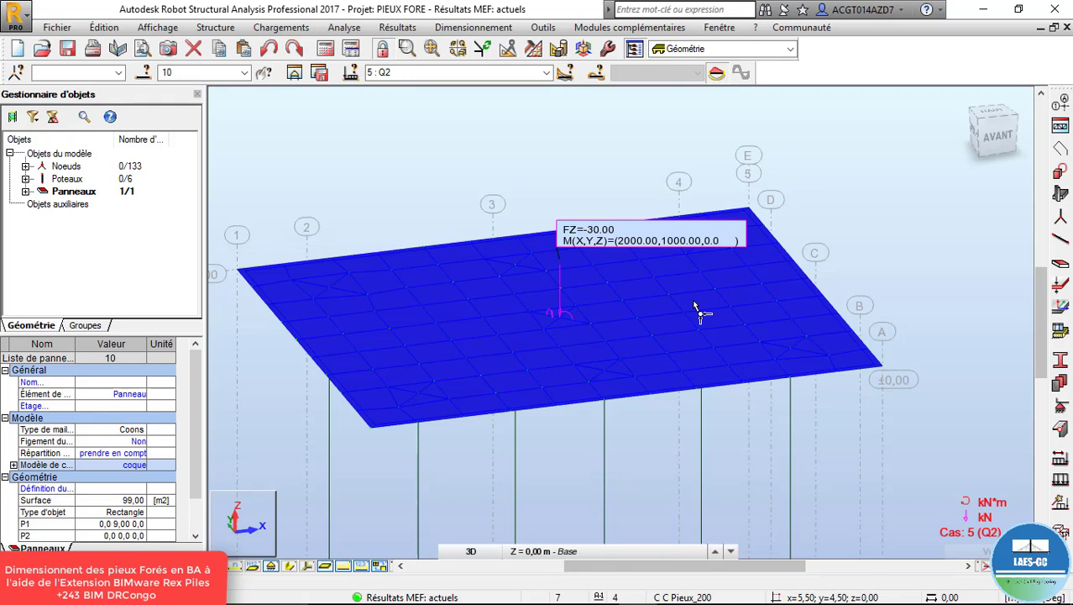